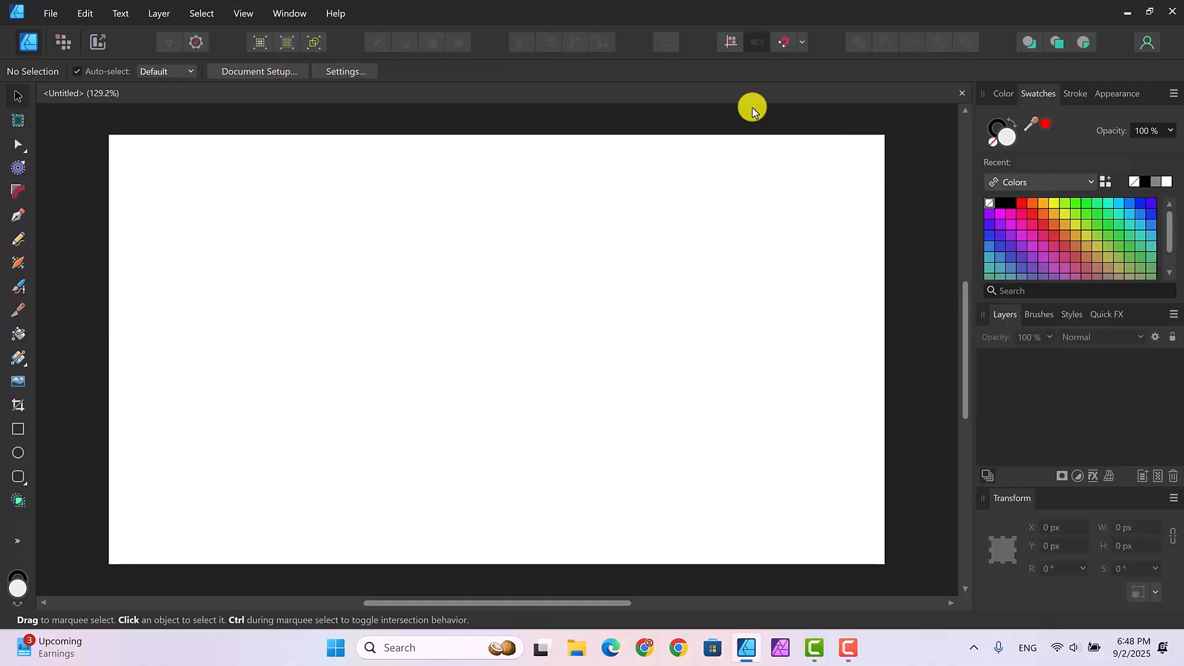
Draw a circle about 369 px in diameter left of the page centre and fill it with red
{"action": "left_click", "coordinate": [18, 454]}
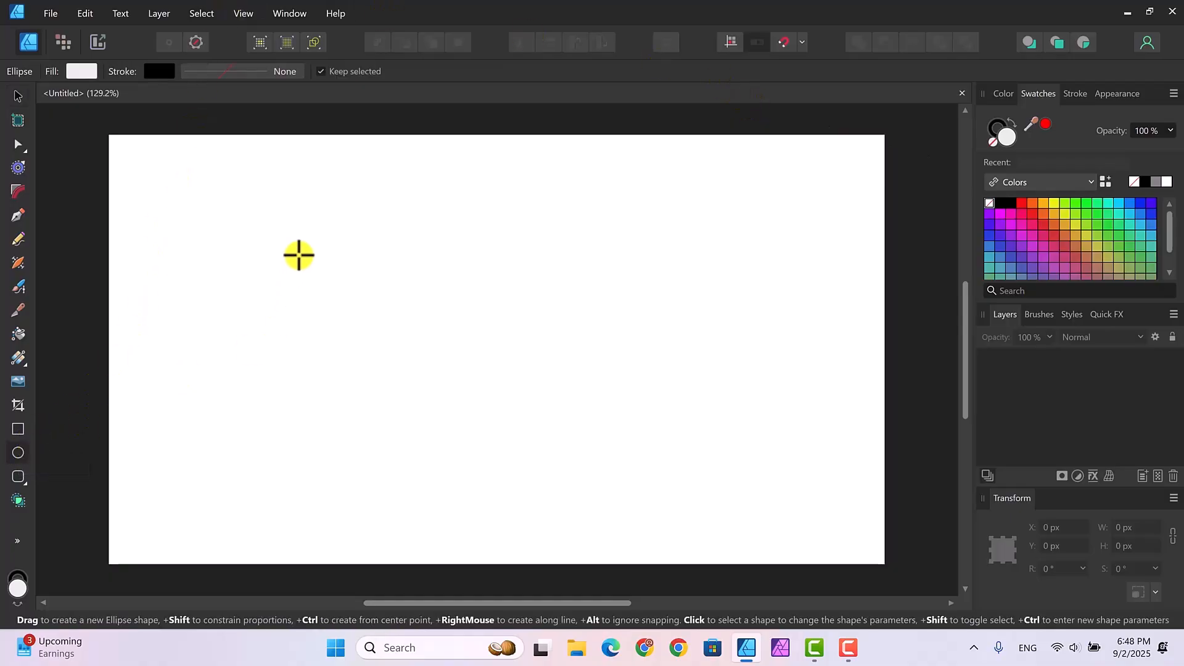
{"action": "left_click_drag", "start_coordinate": [299, 255], "coordinate": [436, 411]}
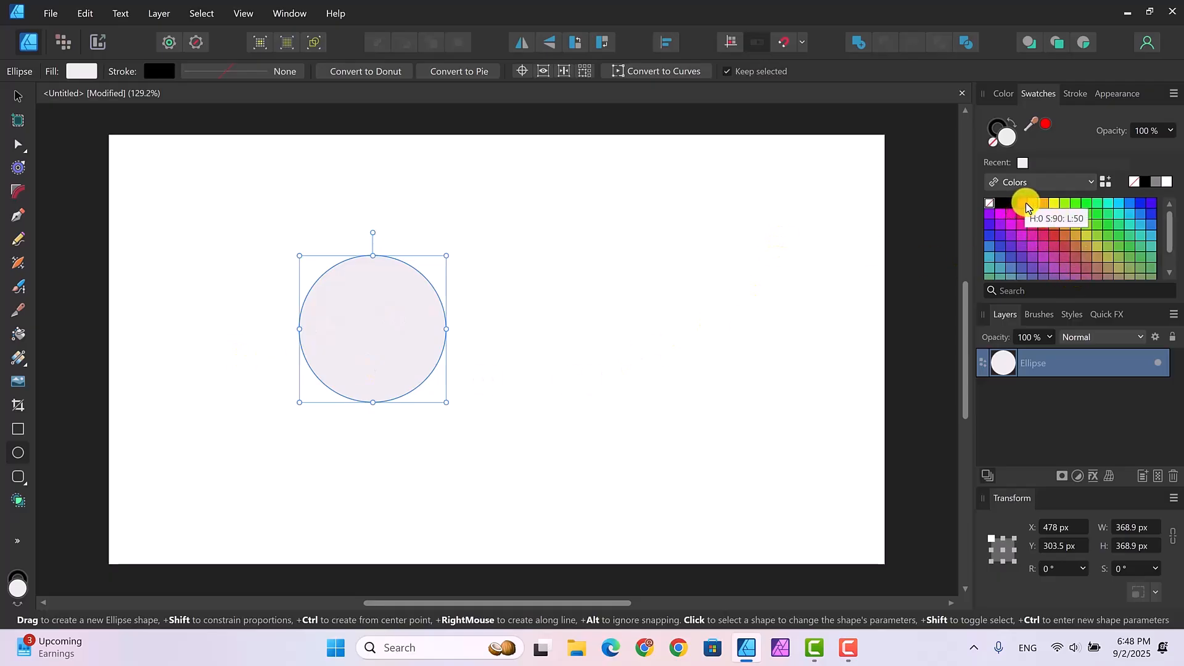
{"action": "left_click", "coordinate": [1022, 204]}
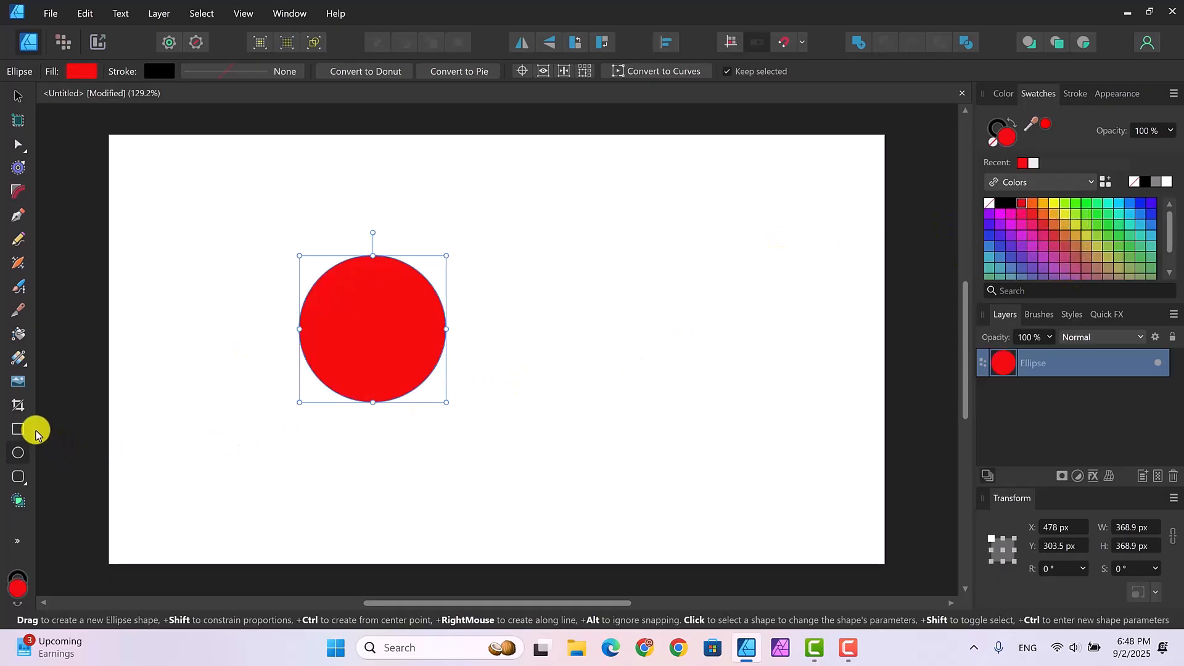
Draw a rectangle about 403 by 174 px overlapping the circle's right side and fill it with green
{"action": "left_click", "coordinate": [17, 428]}
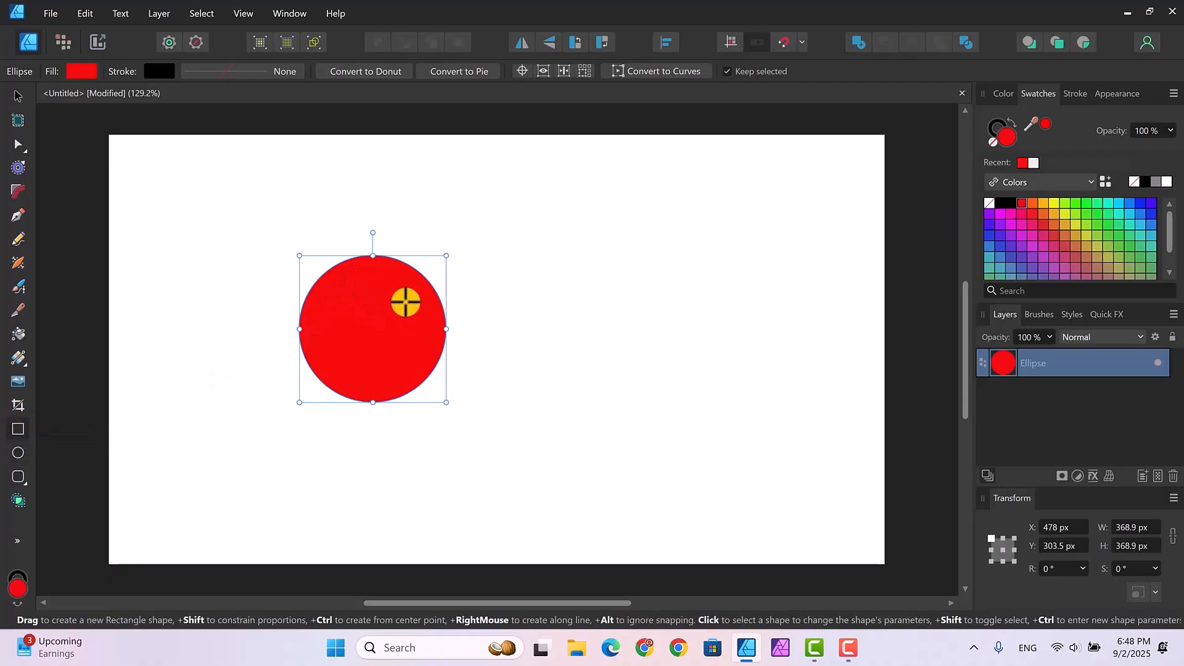
{"action": "left_click_drag", "start_coordinate": [403, 300], "coordinate": [564, 368]}
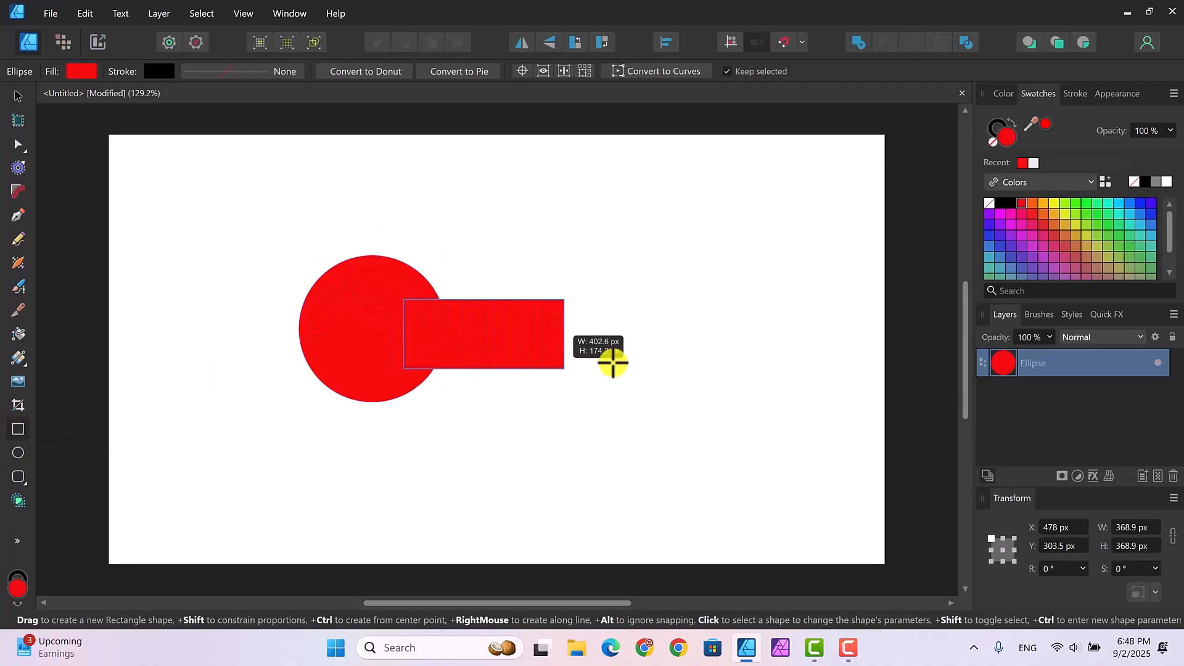
{"action": "left_click", "coordinate": [1075, 203]}
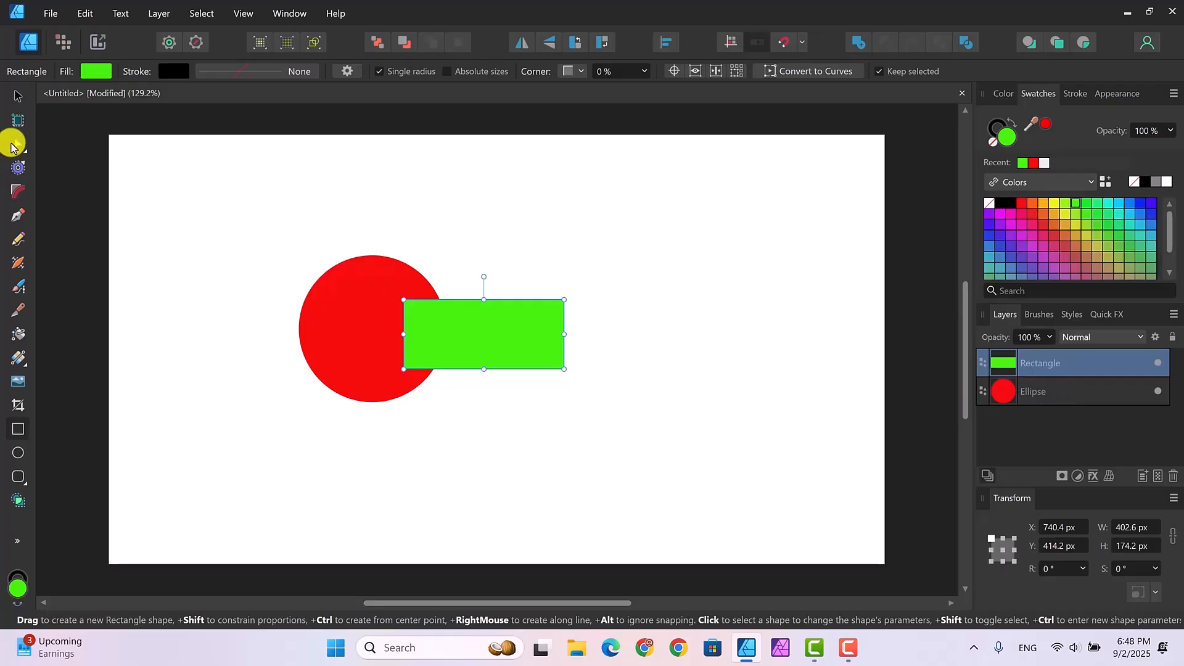
Select the red circle and the green rectangle together
{"action": "left_click", "coordinate": [16, 96]}
{"action": "left_click_drag", "start_coordinate": [320, 198], "coordinate": [634, 469]}
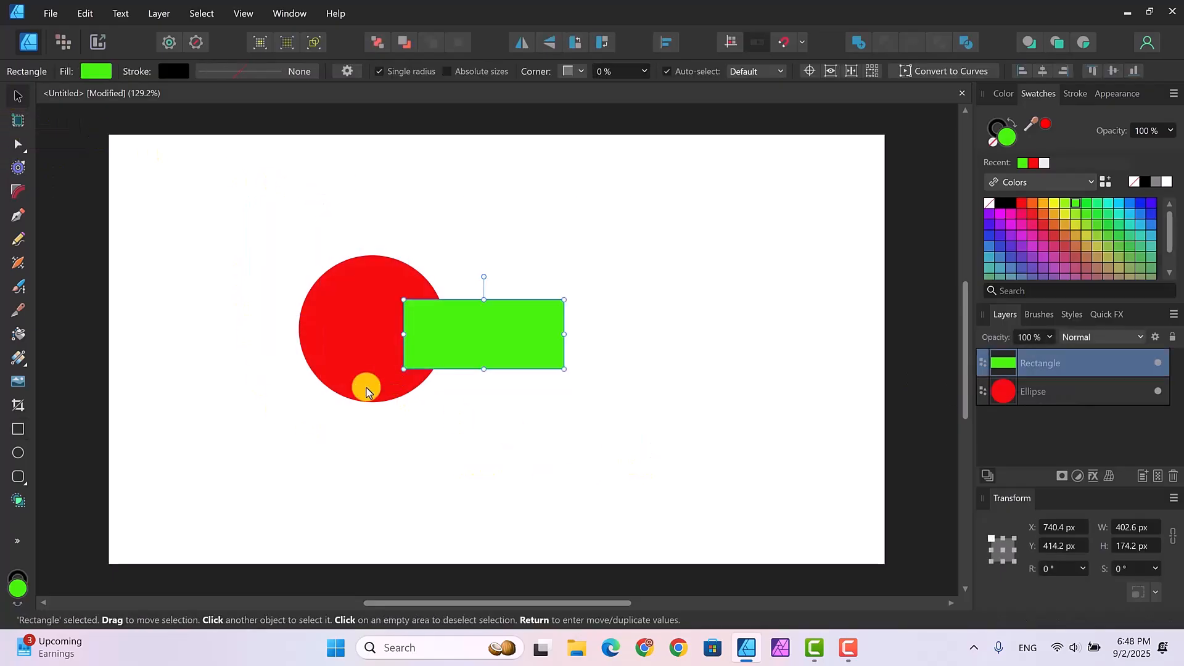
{"action": "left_click_drag", "start_coordinate": [224, 217], "coordinate": [647, 472]}
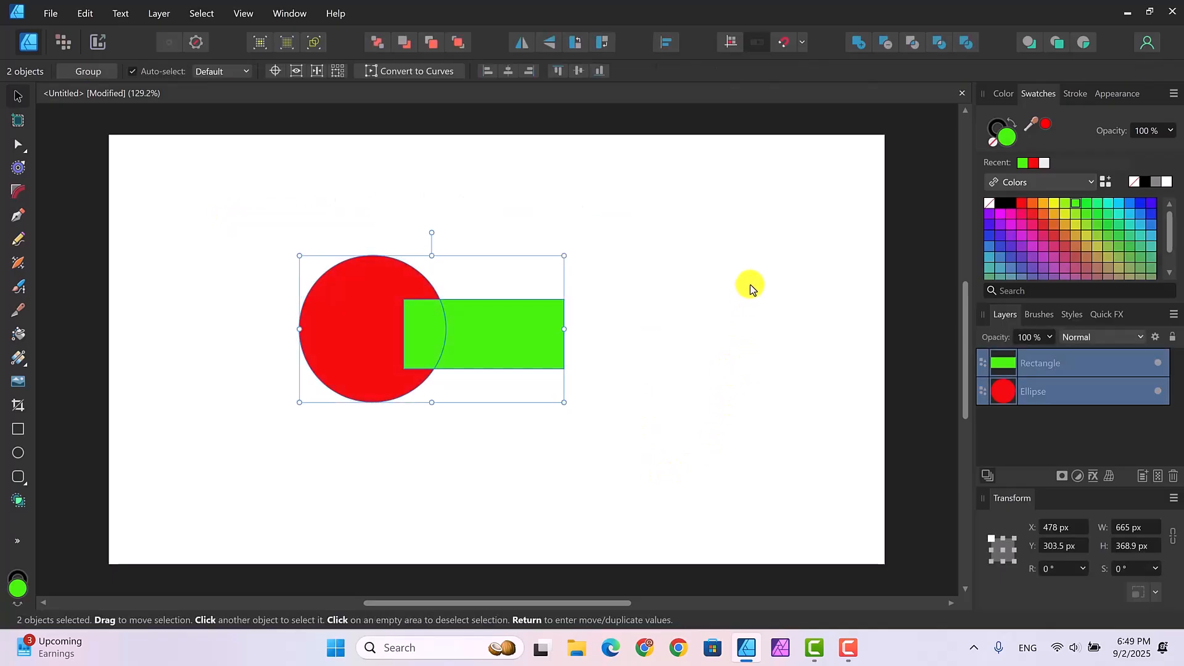
Try merging the circle and rectangle with the Add Boolean operation, and undo the merge
{"action": "left_click", "coordinate": [857, 44]}
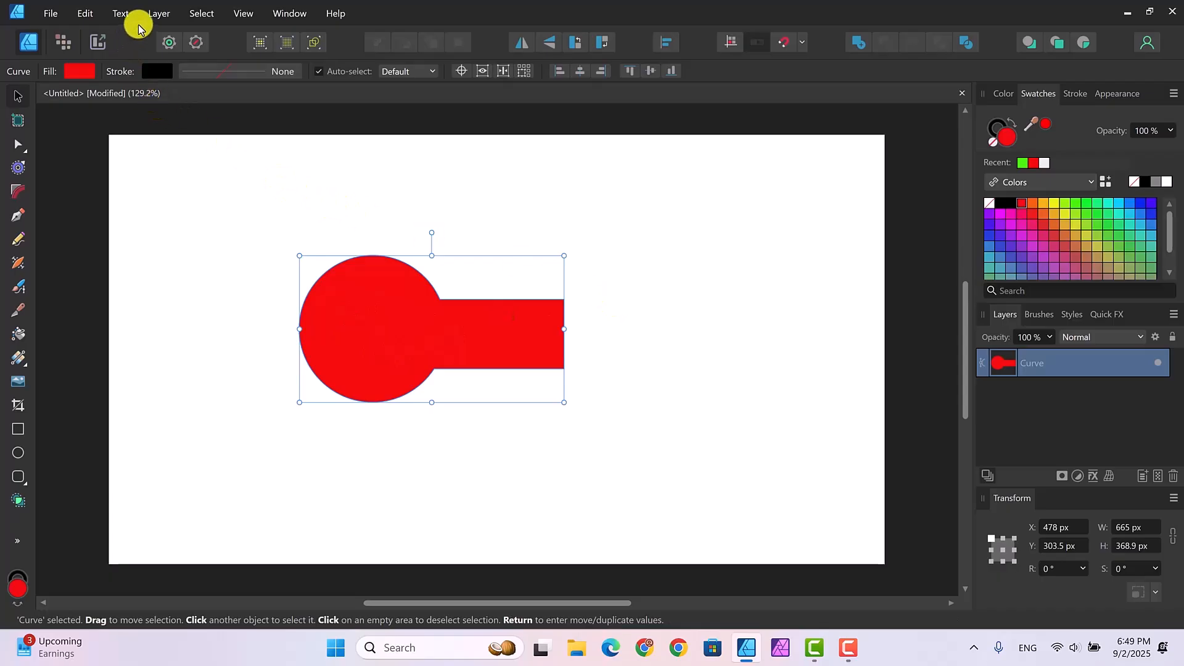
{"action": "left_click", "coordinate": [84, 13]}
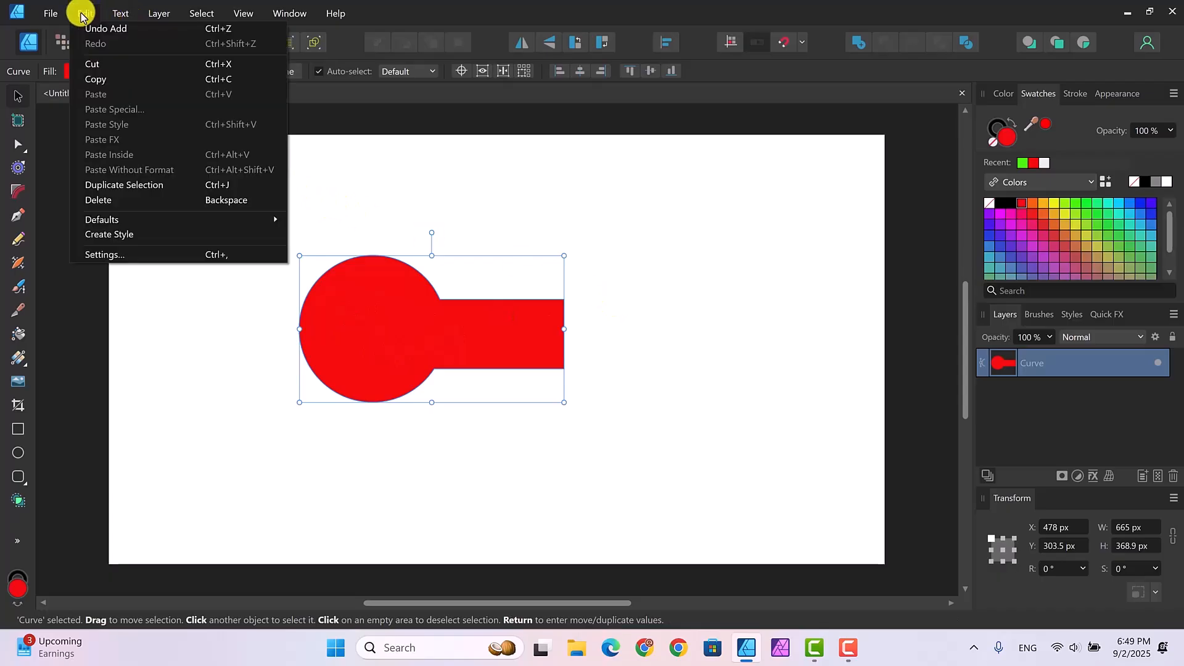
{"action": "left_click", "coordinate": [93, 28]}
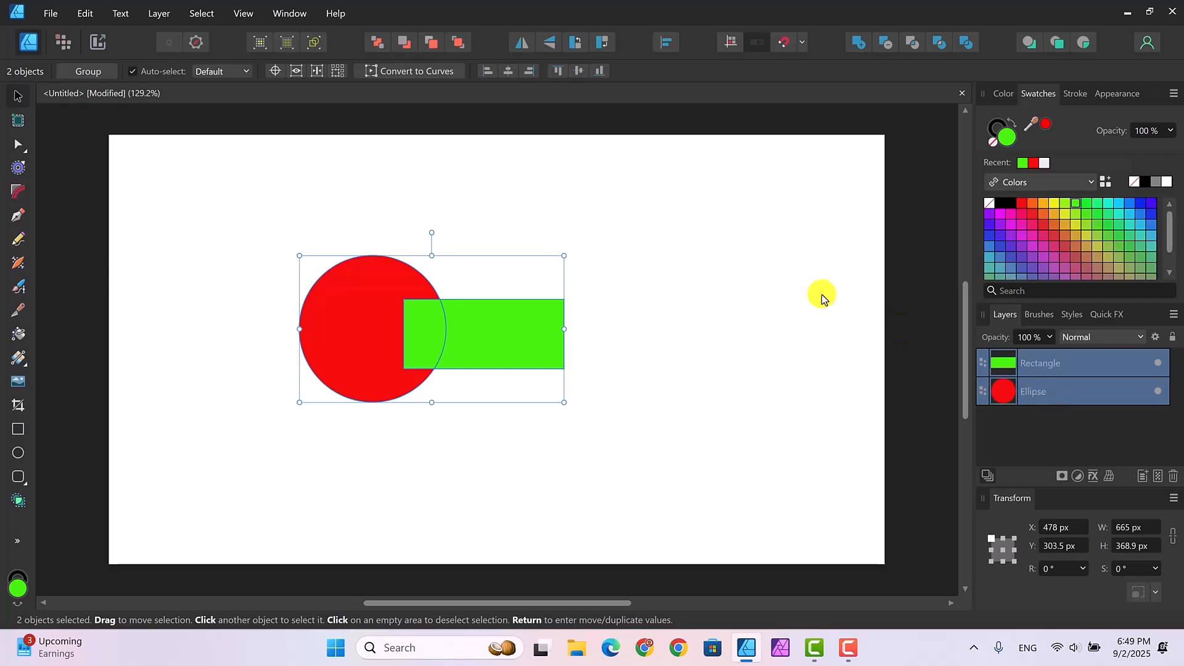
Add the rectangle to the circle again, move the merged shape slightly, and undo both the move and the Add operation
{"action": "left_click", "coordinate": [853, 45]}
{"action": "mouse_move", "coordinate": [383, 342]}
{"action": "left_mouse_down"}
{"action": "mouse_move", "coordinate": [553, 322]}
{"action": "mouse_move", "coordinate": [415, 346]}
{"action": "mouse_move", "coordinate": [393, 338]}
{"action": "left_mouse_up"}
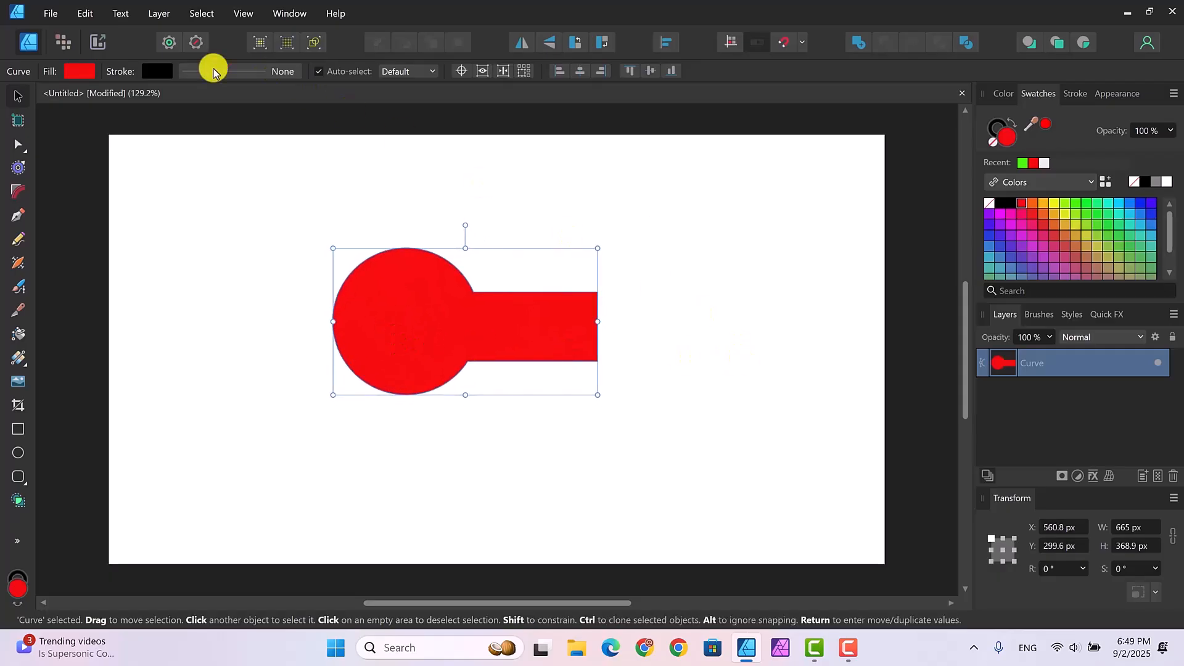
{"action": "left_click", "coordinate": [85, 14]}
{"action": "left_click", "coordinate": [92, 29]}
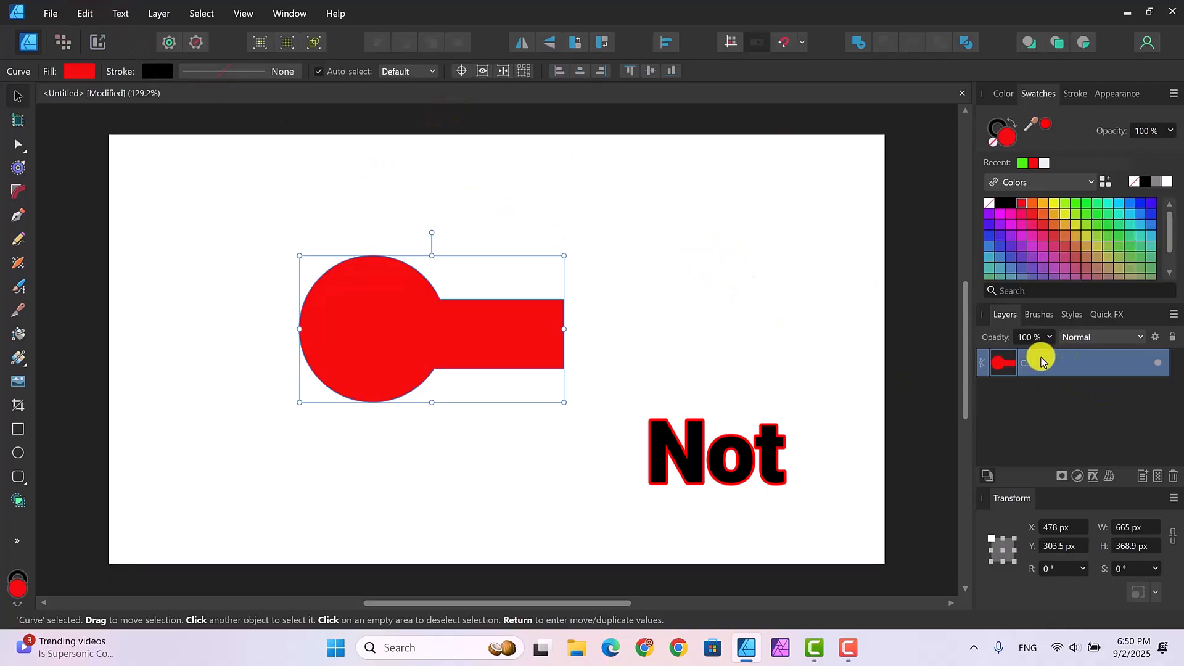
{"action": "left_click", "coordinate": [87, 19]}
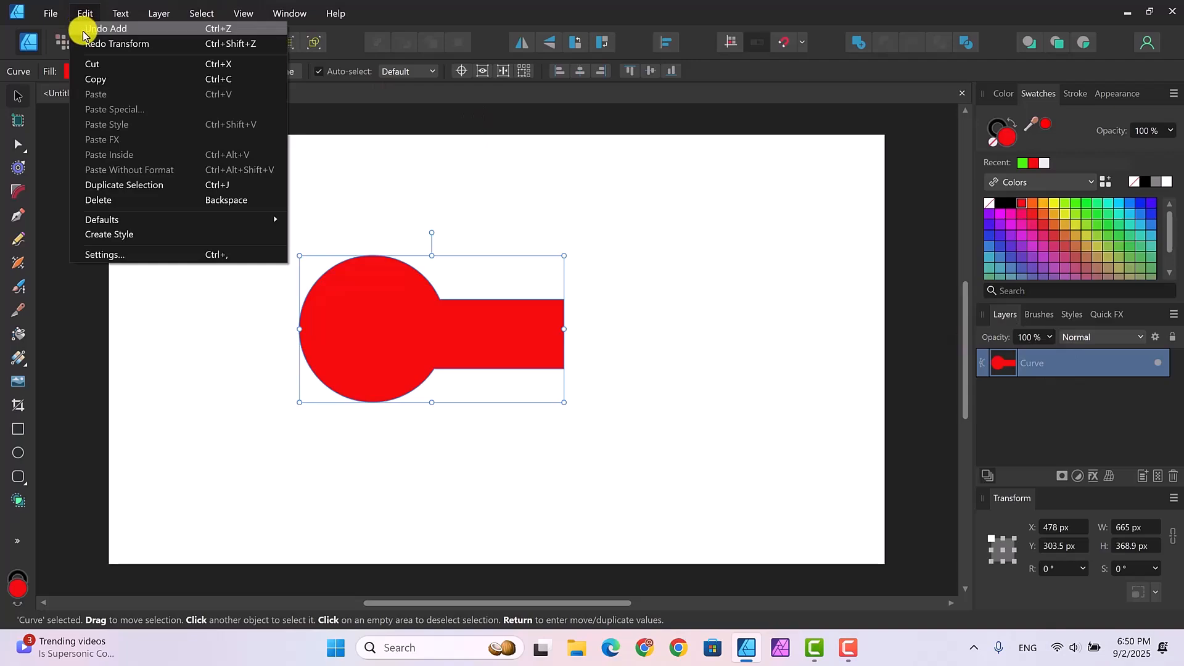
{"action": "left_click", "coordinate": [82, 31]}
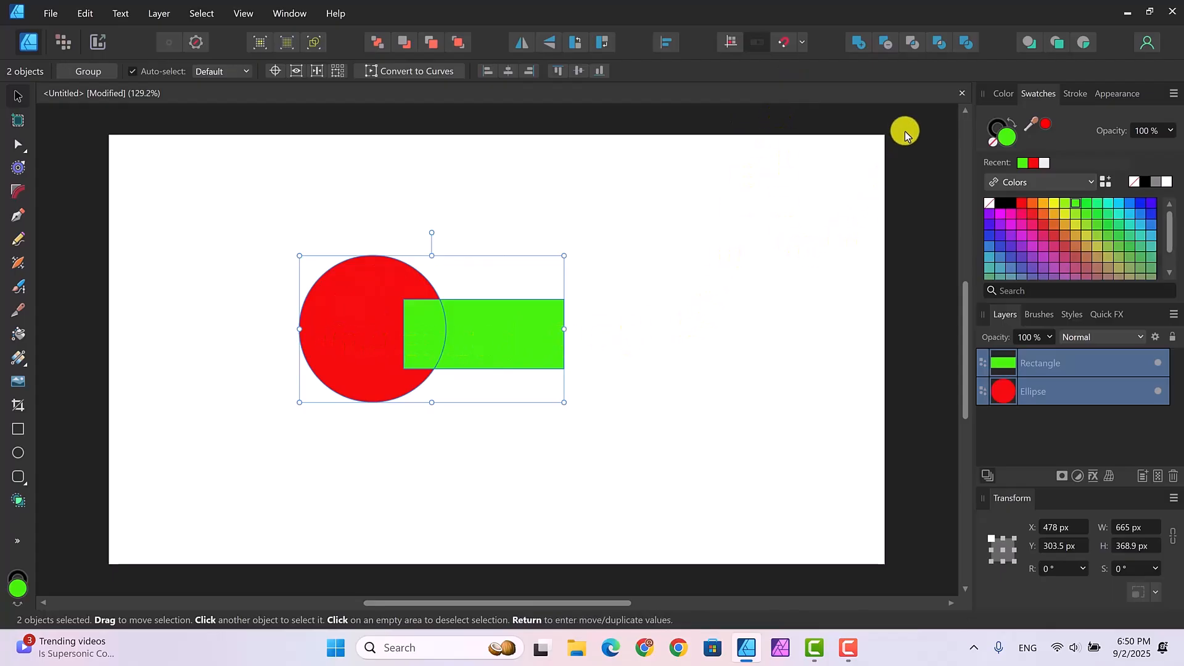
Try subtracting the green rectangle from the red circle, and undo the Subtract operation
{"action": "left_click", "coordinate": [884, 45]}
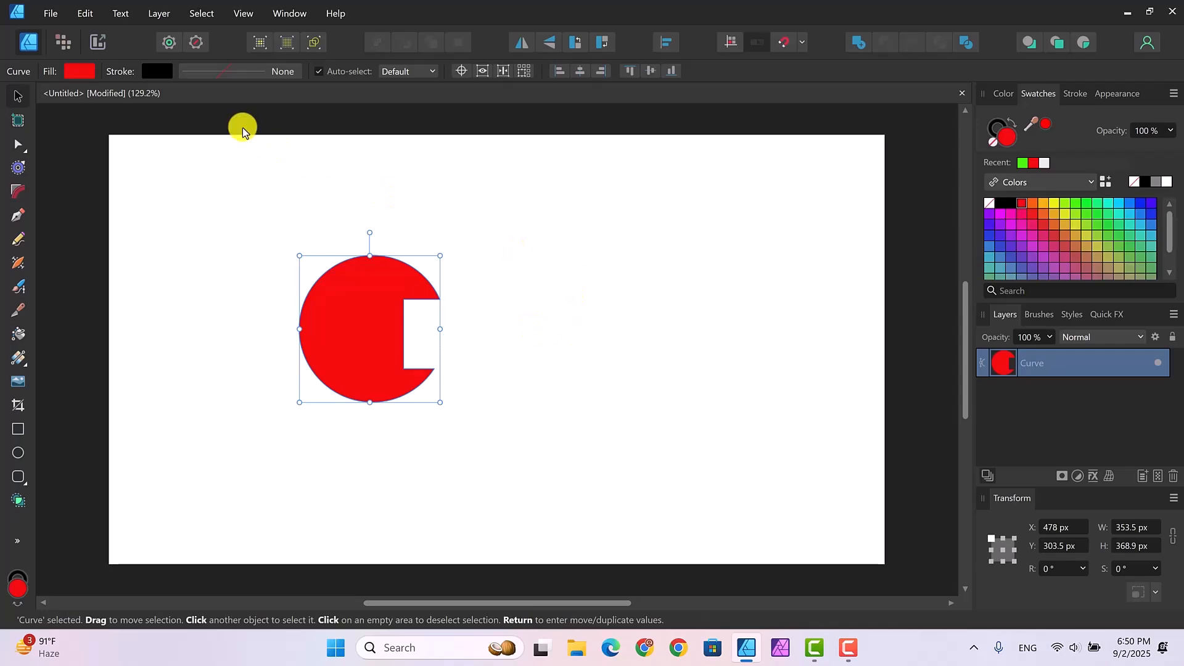
{"action": "left_click", "coordinate": [85, 13]}
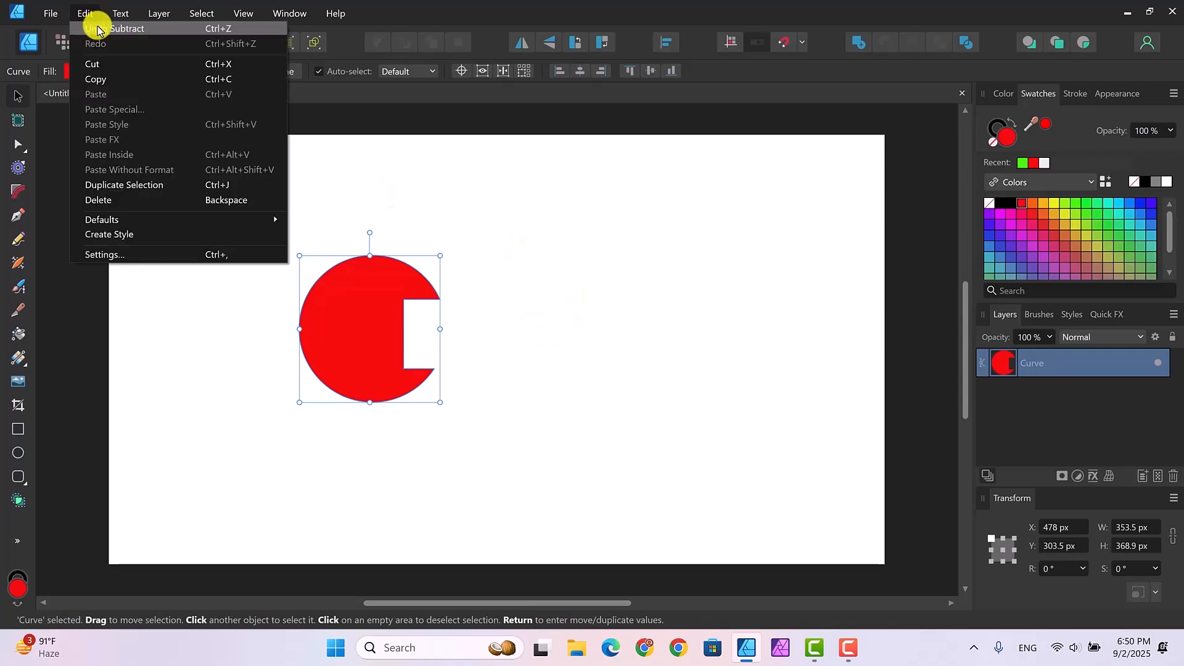
{"action": "left_click", "coordinate": [95, 27]}
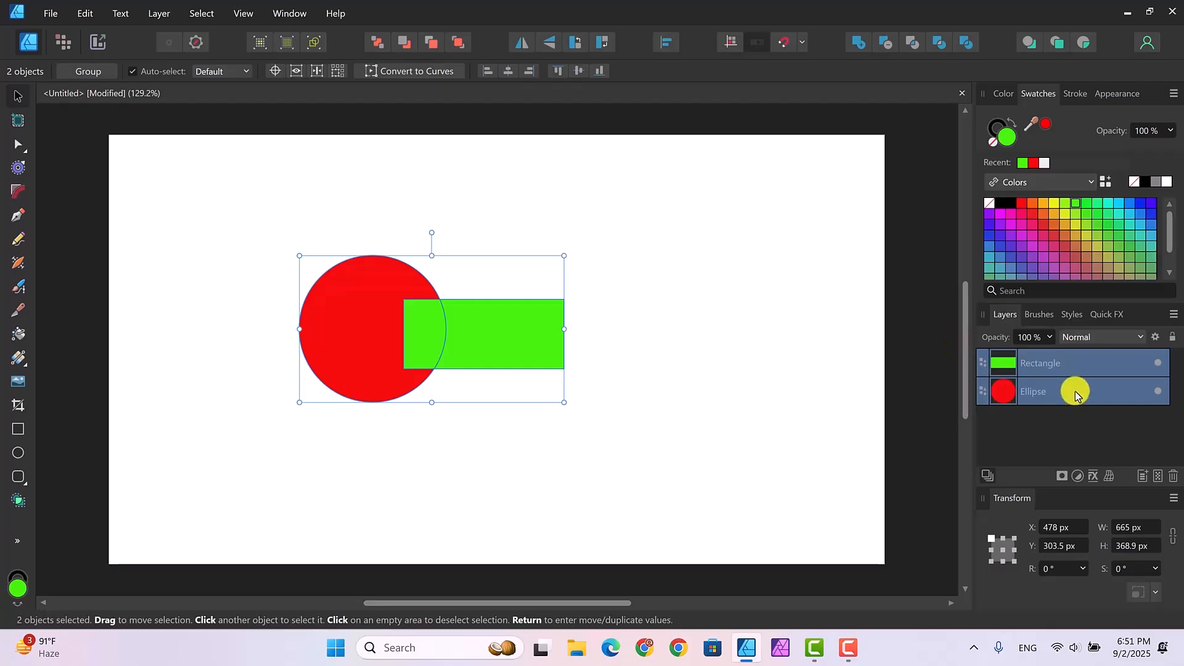
Try reducing the circle and rectangle to their overlap with Intersect, and undo the operation
{"action": "left_click", "coordinate": [915, 43]}
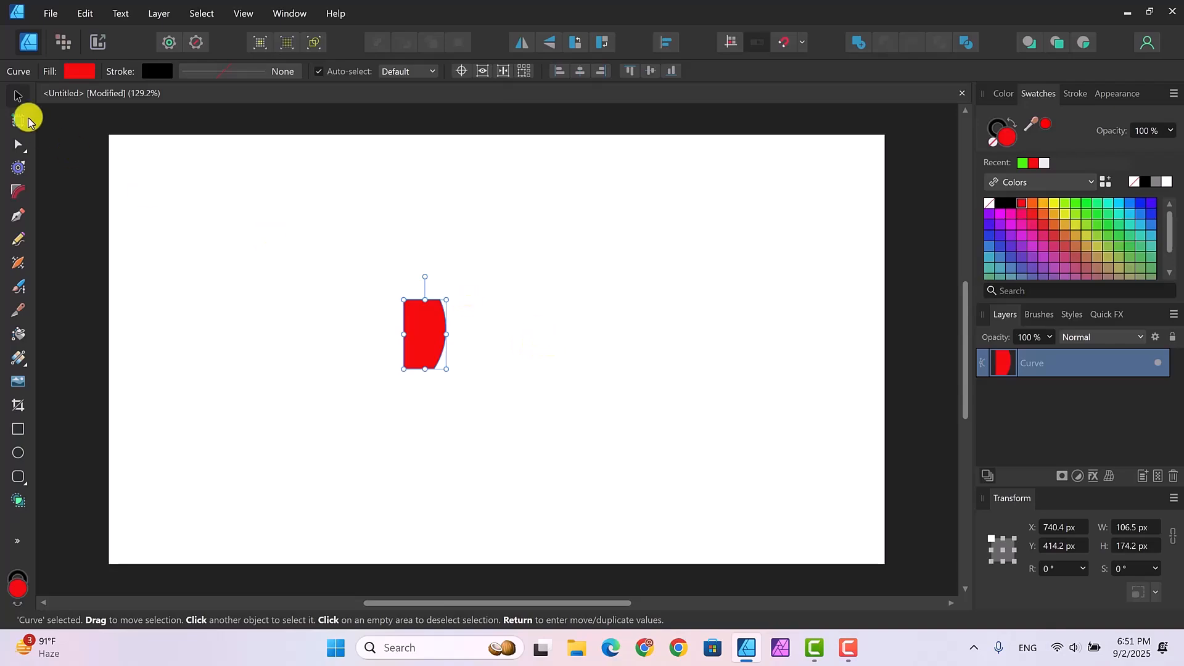
{"action": "left_click", "coordinate": [77, 21]}
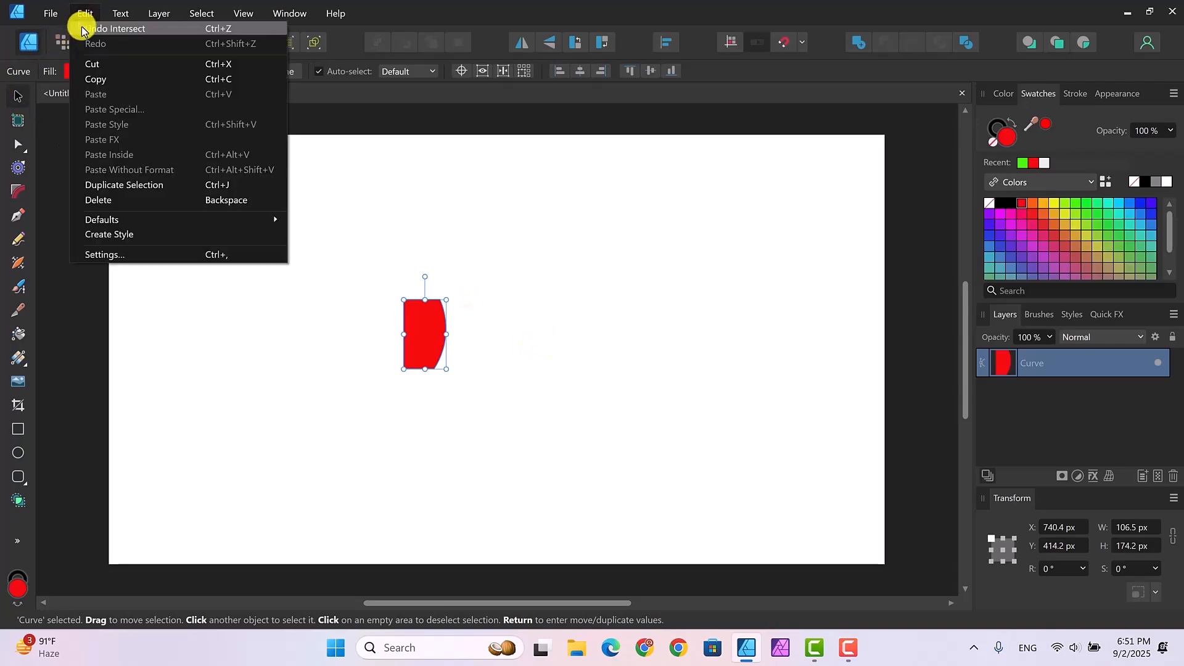
{"action": "left_click", "coordinate": [80, 29]}
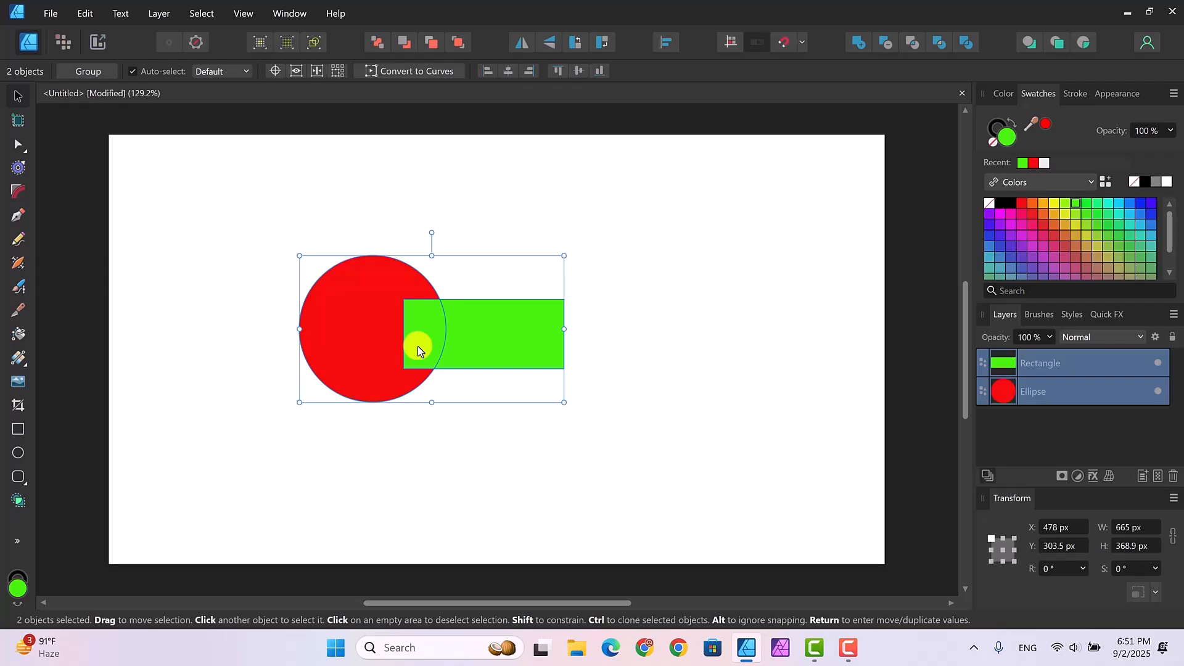
Try removing only the overlap of the circle and rectangle with the Xor operation, and undo it
{"action": "left_click", "coordinate": [937, 43]}
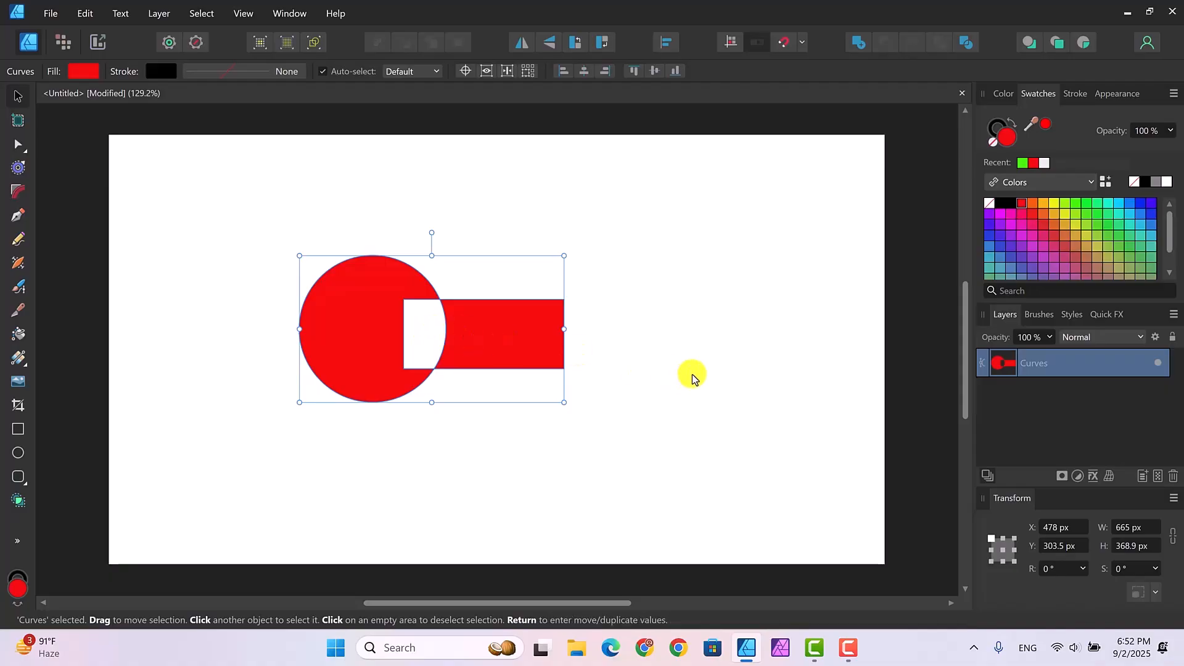
{"action": "left_click", "coordinate": [84, 13]}
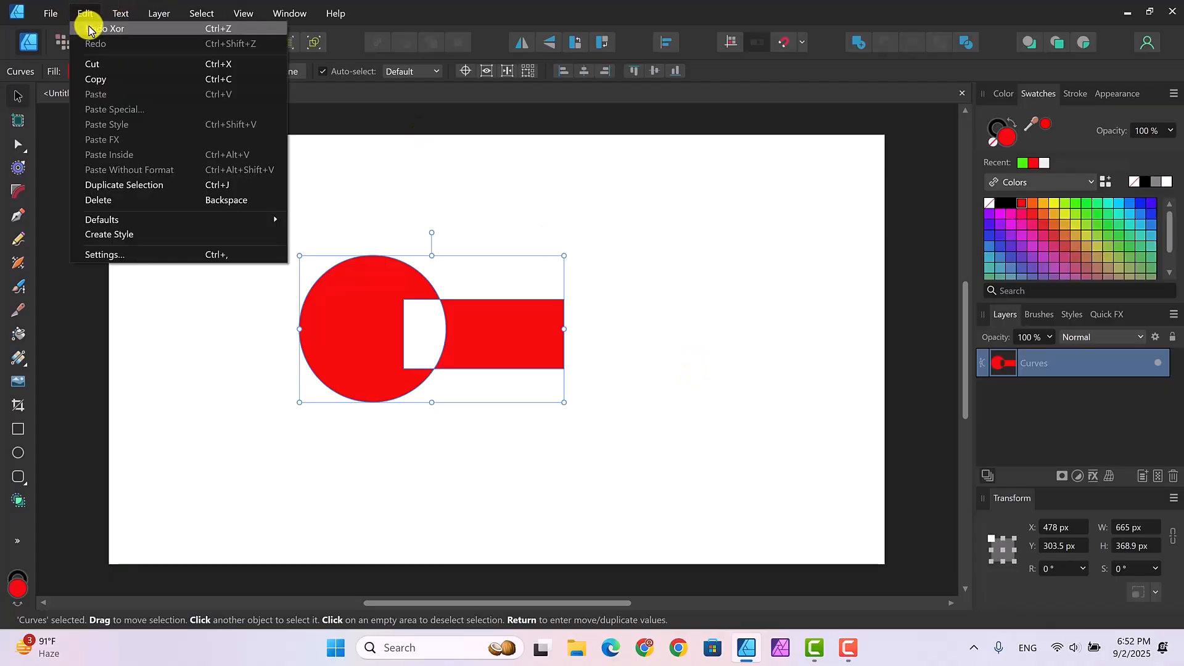
{"action": "left_click", "coordinate": [90, 28]}
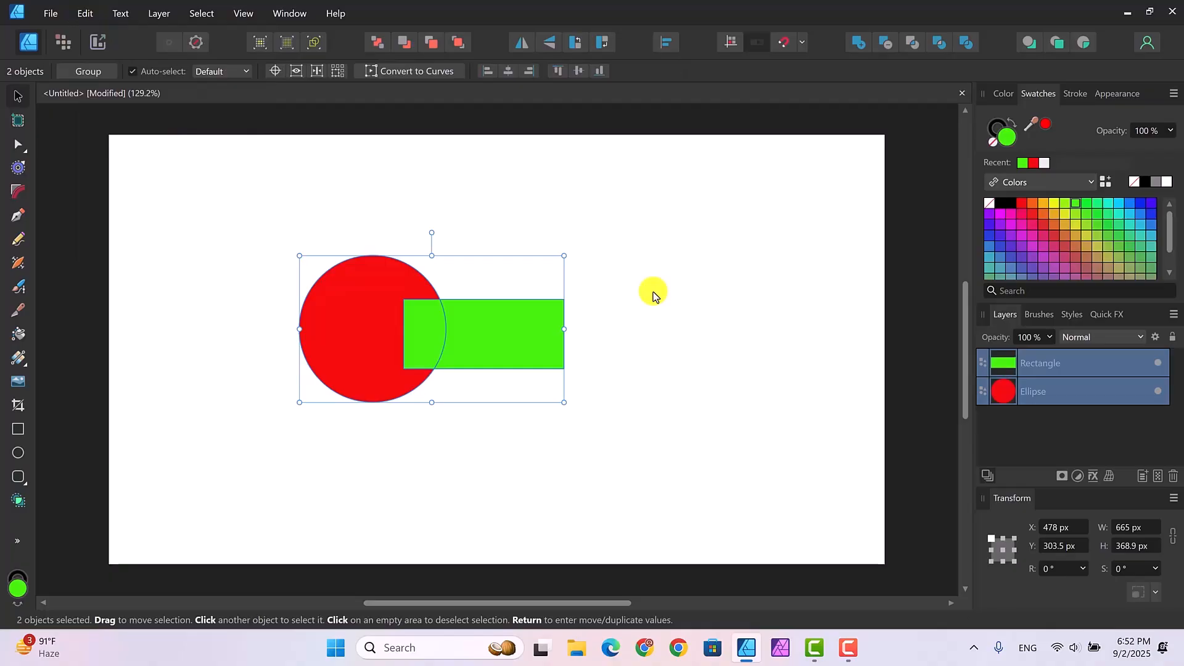
Divide the circle and rectangle into separate pieces and move the outer green and red pieces away from the overlap piece
{"action": "left_click", "coordinate": [965, 43]}
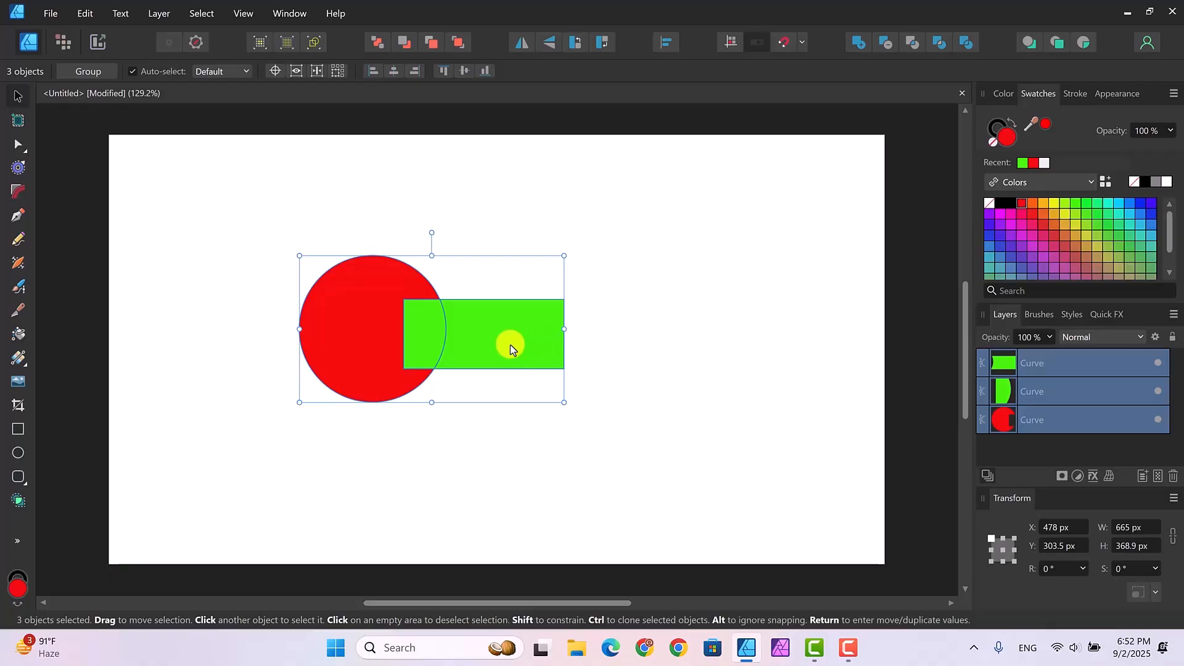
{"action": "left_click_drag", "start_coordinate": [510, 344], "coordinate": [546, 351]}
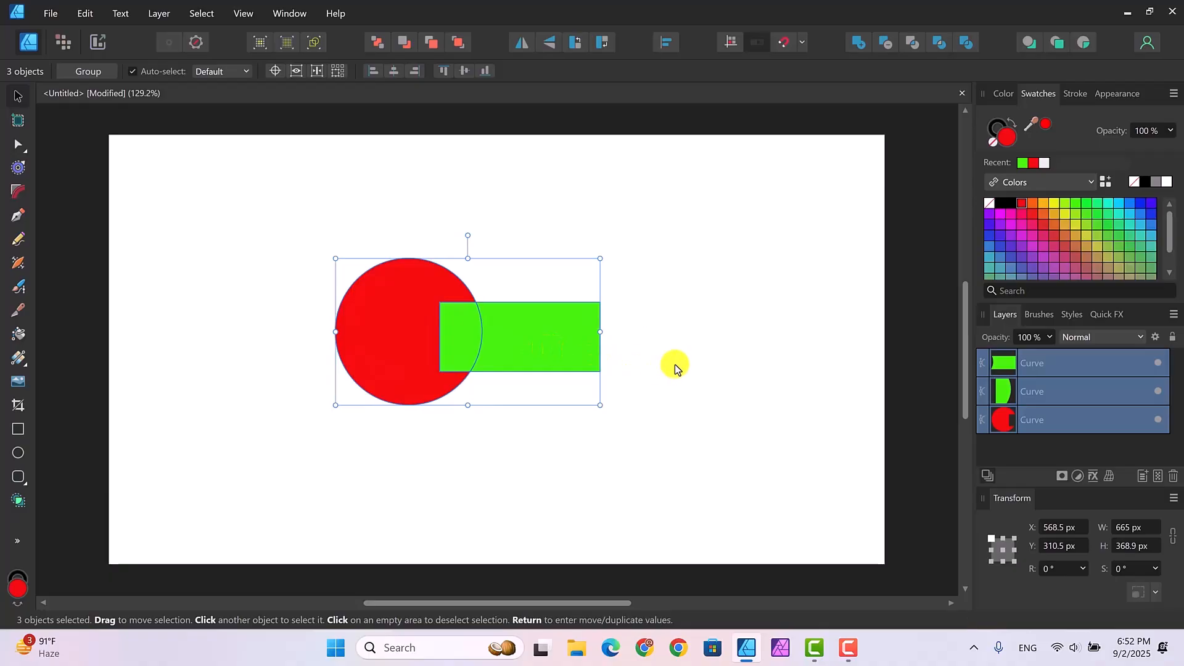
{"action": "left_click", "coordinate": [672, 360]}
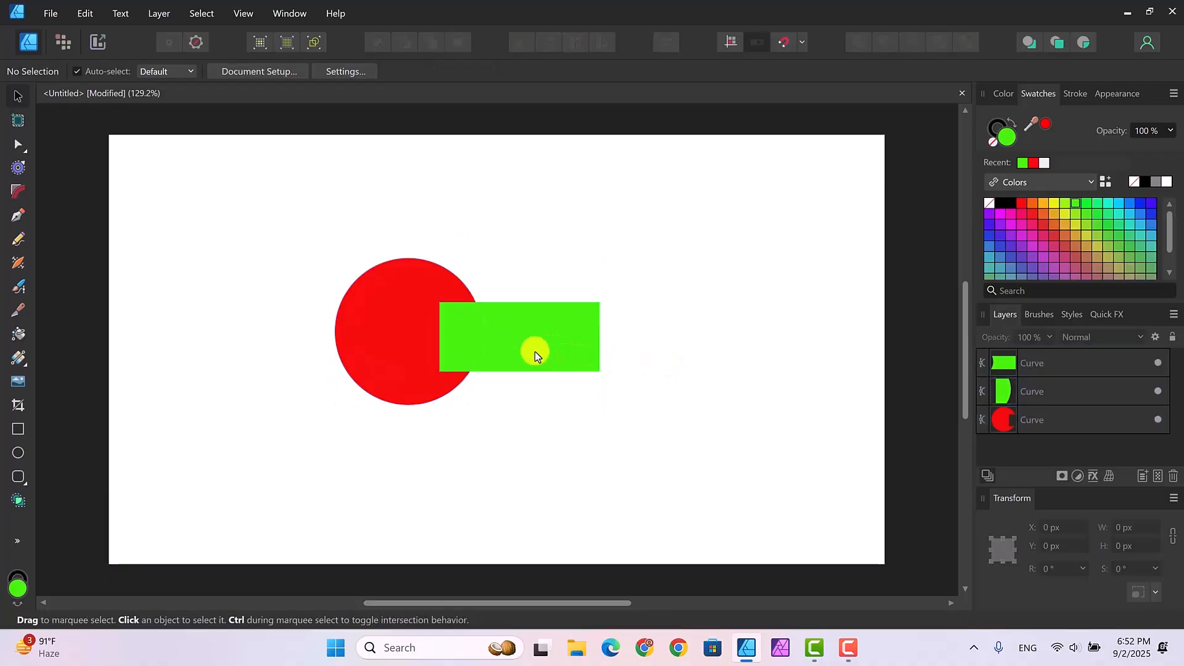
{"action": "left_click_drag", "start_coordinate": [535, 350], "coordinate": [579, 351]}
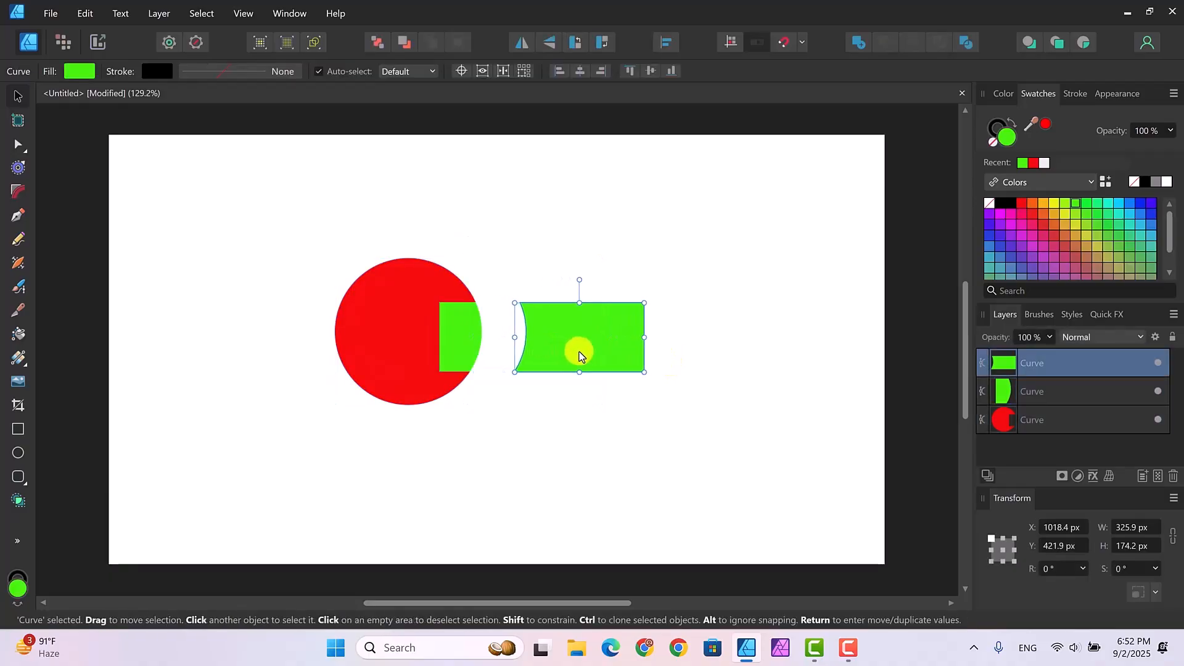
{"action": "left_click", "coordinate": [370, 340]}
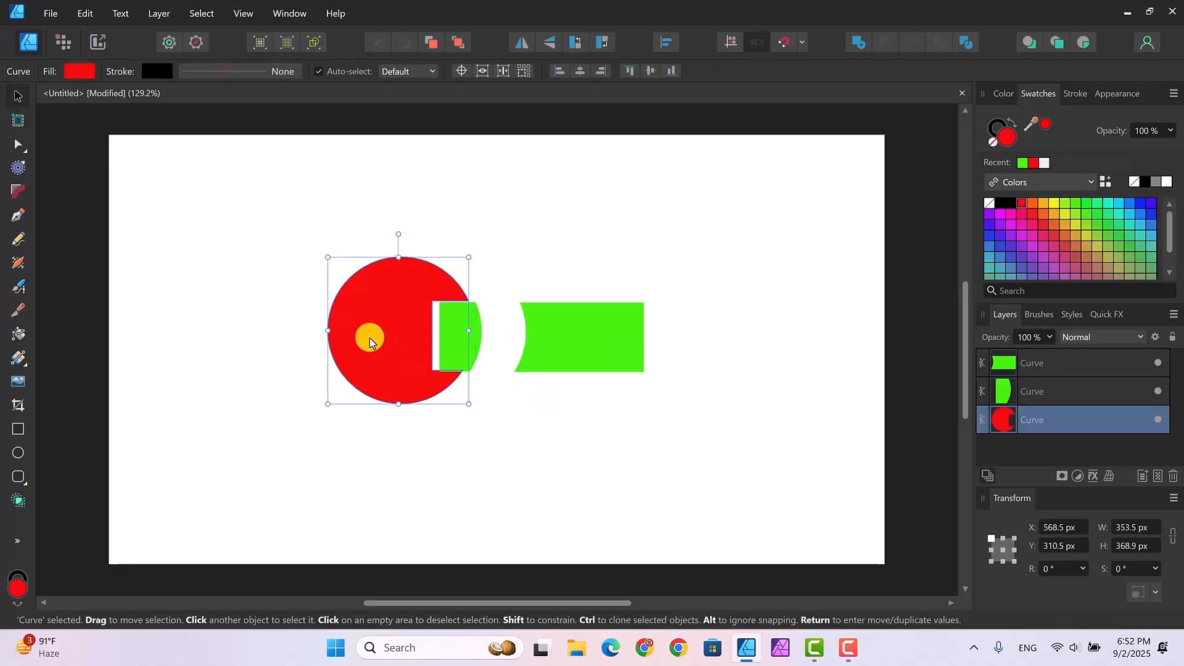
{"action": "left_click_drag", "start_coordinate": [370, 341], "coordinate": [328, 342]}
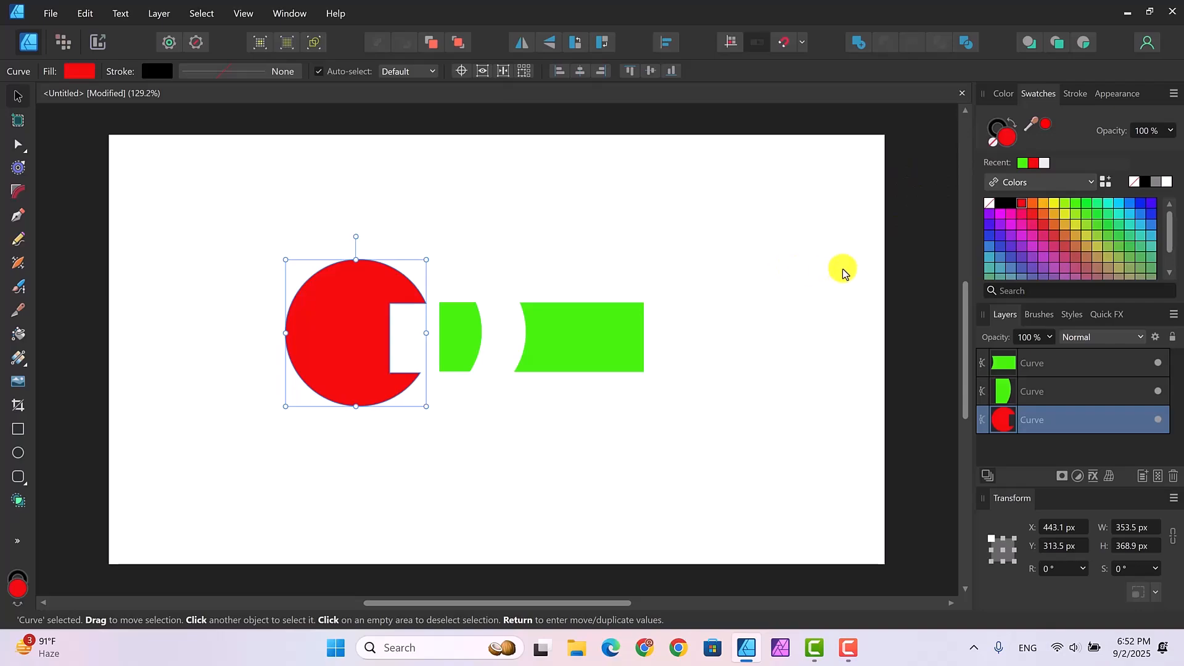
Delete all three divided pieces to leave the page empty
{"action": "left_click", "coordinate": [1083, 357]}
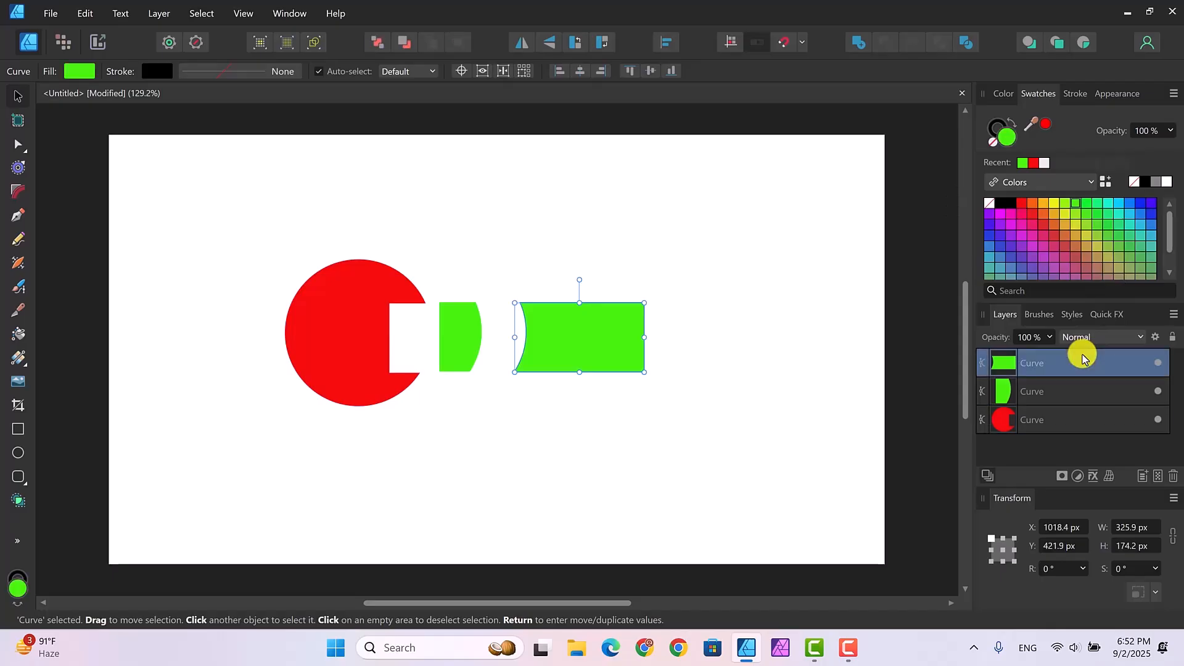
{"action": "key", "text": "Delete"}
{"action": "key", "text": "Delete"}
{"action": "key", "text": "Delete"}
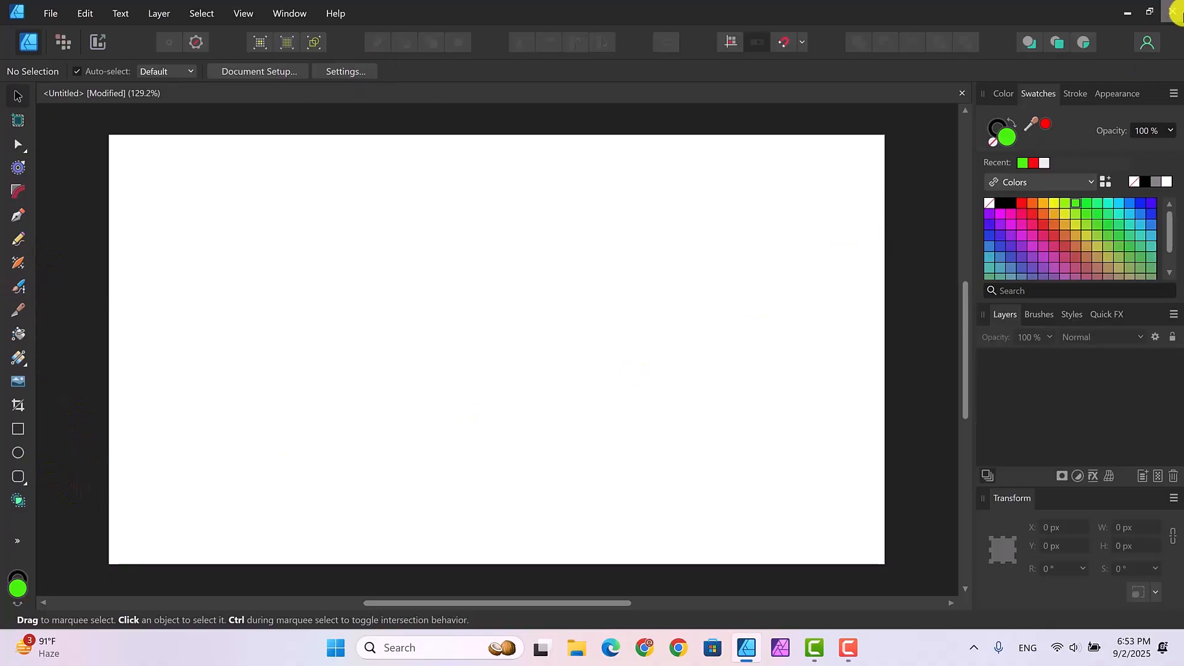
Draw a white-filled circular donut about 350 px across near the page centre and set its hole radius to 82 %
{"action": "left_click", "coordinate": [1042, 162]}
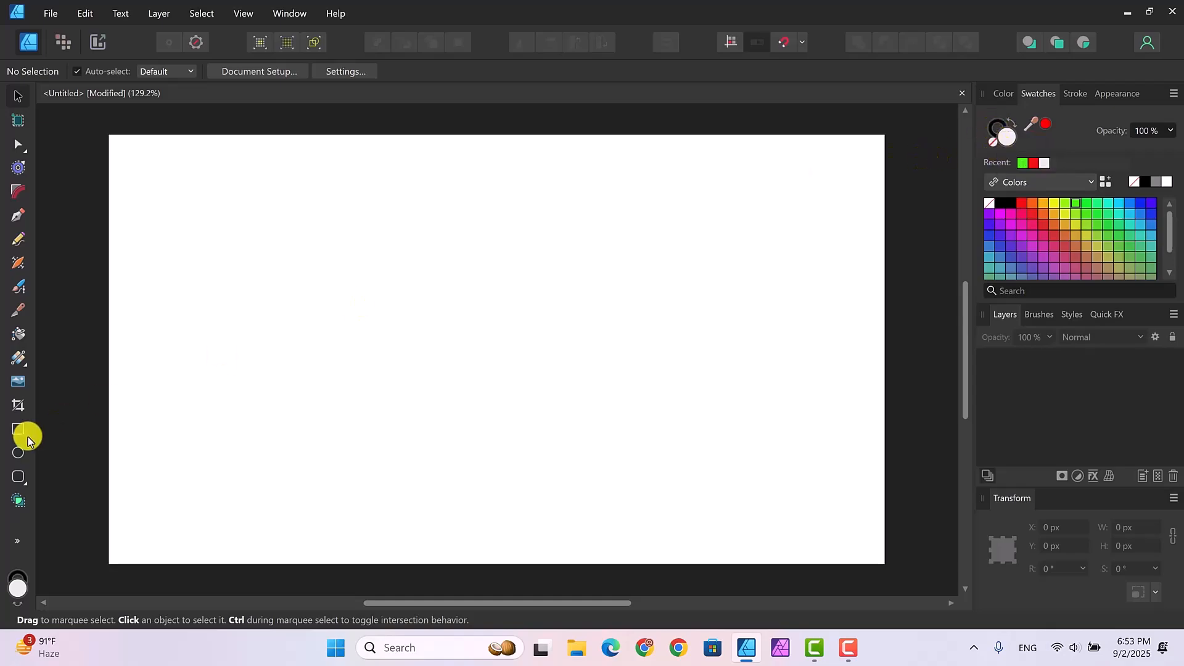
{"action": "left_click", "coordinate": [23, 485]}
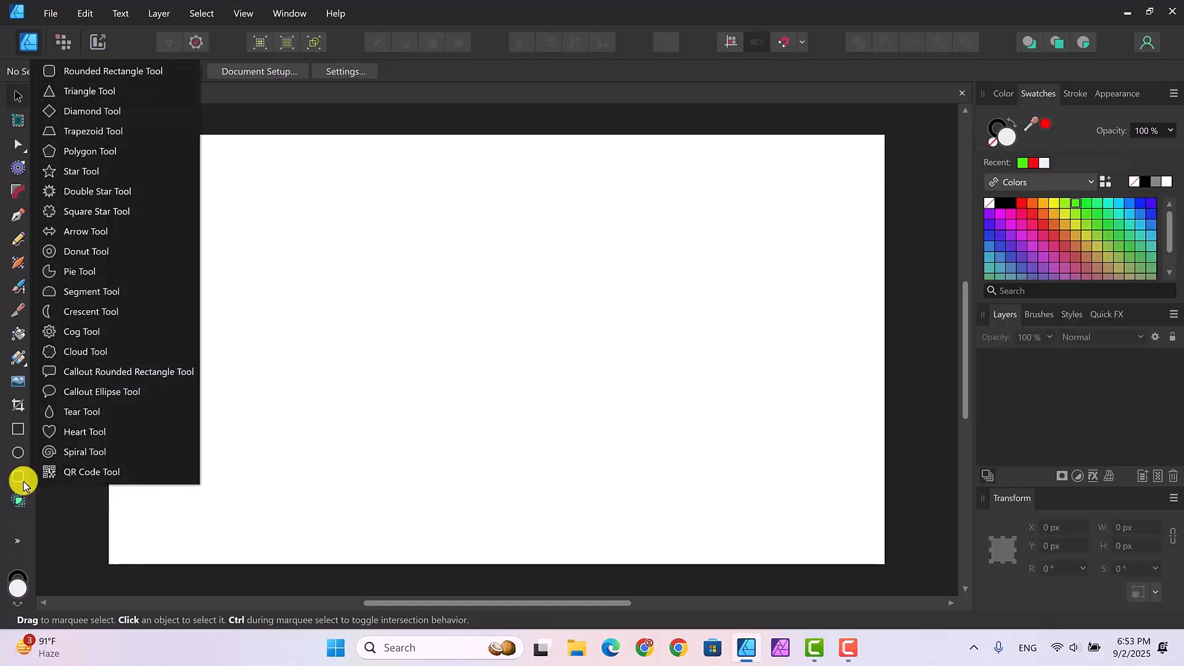
{"action": "left_click", "coordinate": [106, 253]}
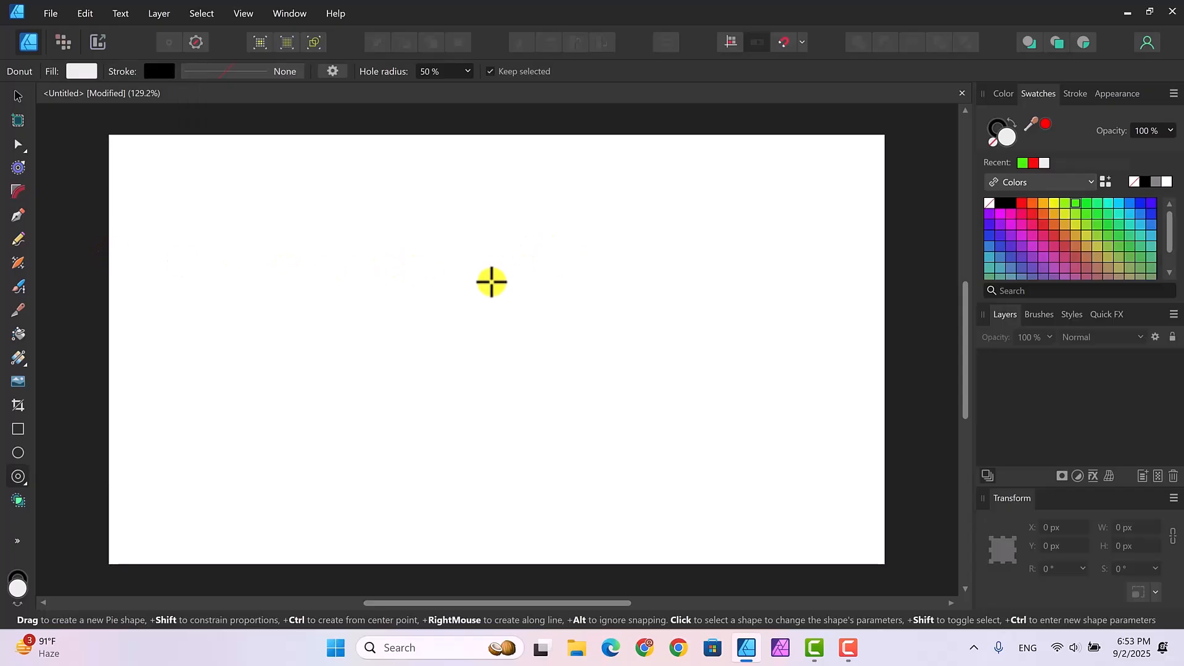
{"action": "left_click_drag", "start_coordinate": [491, 281], "coordinate": [629, 422]}
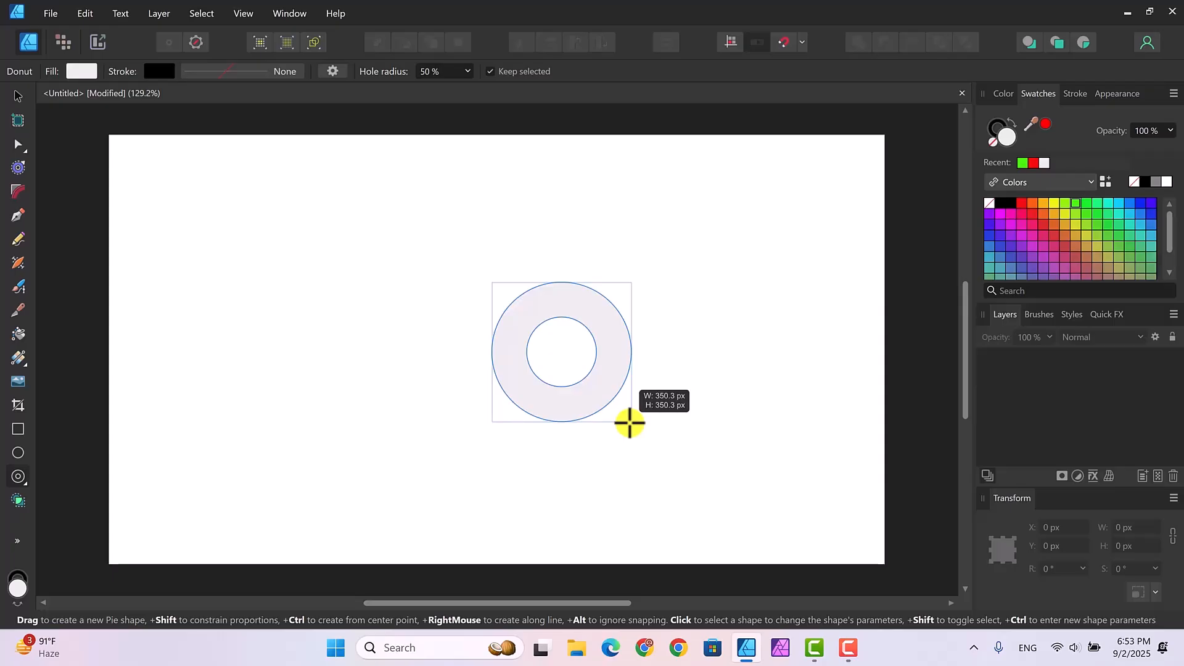
{"action": "left_click_drag", "start_coordinate": [629, 423], "coordinate": [628, 422]}
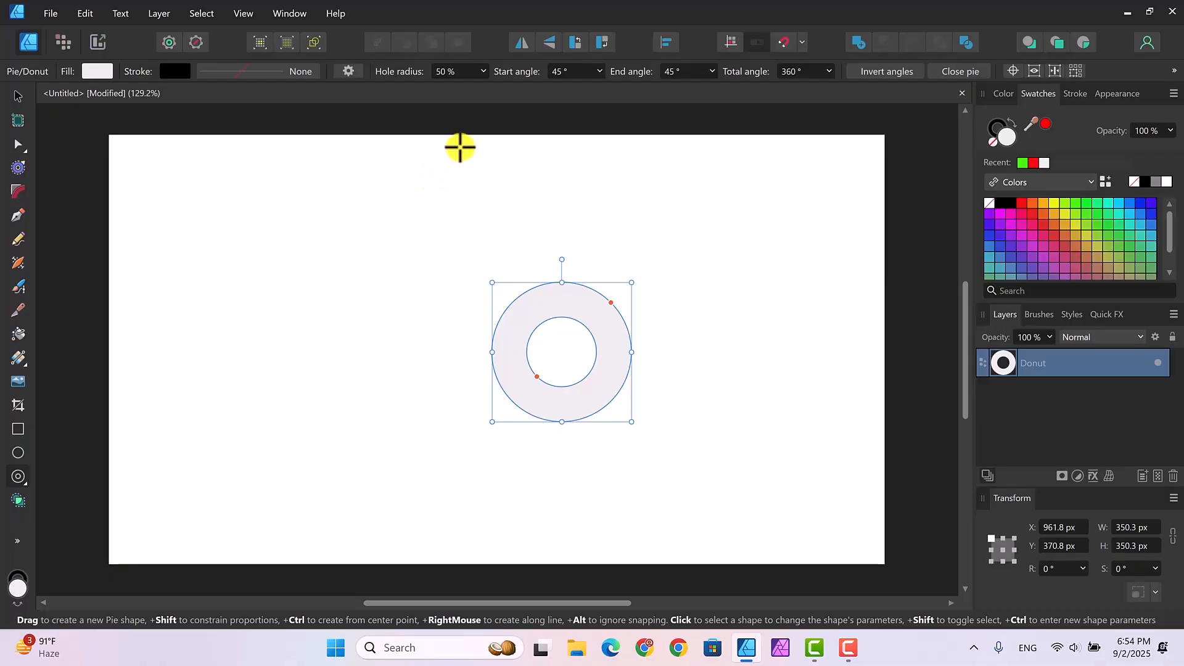
{"action": "left_click", "coordinate": [481, 73]}
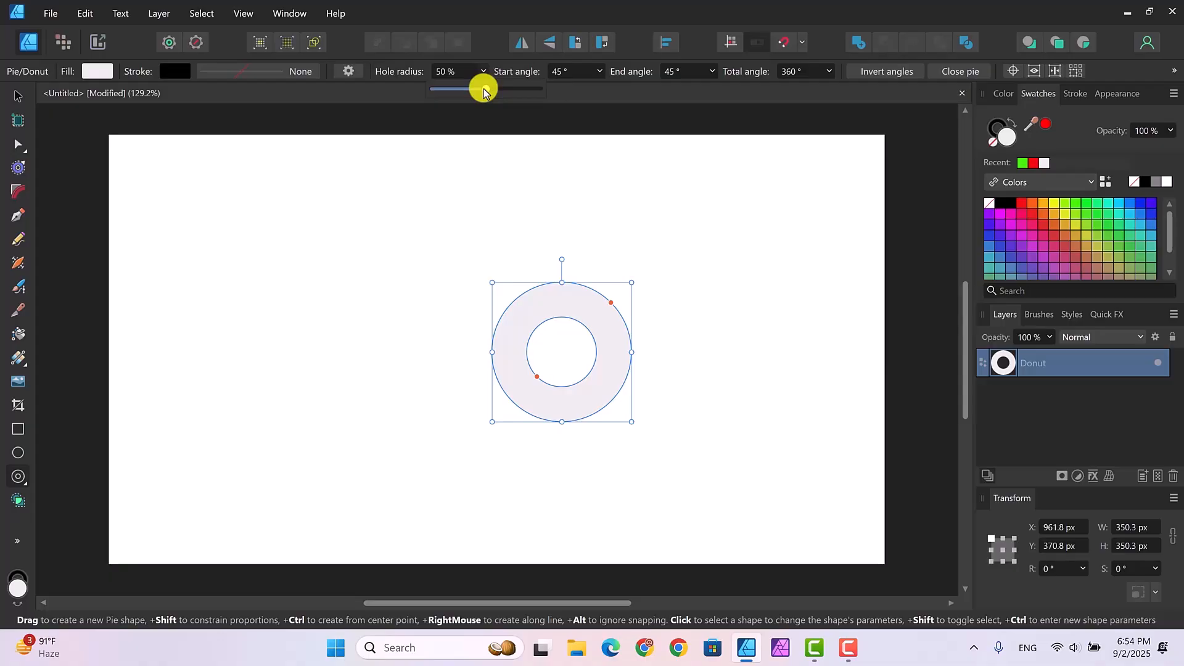
{"action": "left_click_drag", "start_coordinate": [483, 90], "coordinate": [519, 91]}
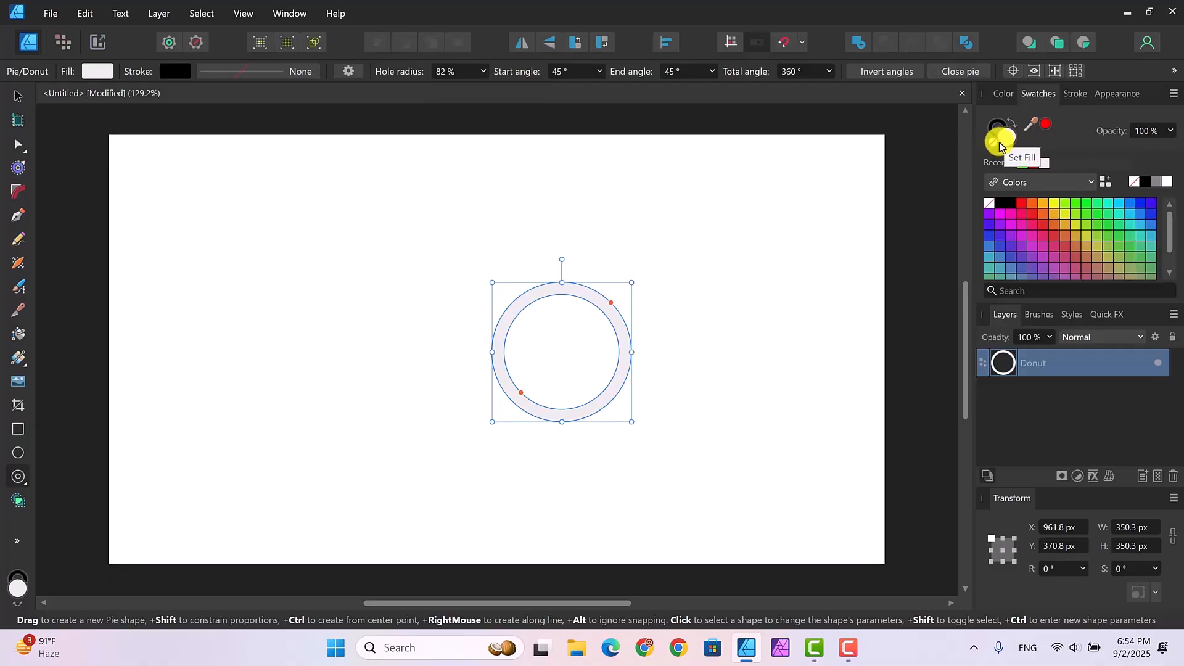
Remove the donut's fill, give it a black stroke, and deselect it
{"action": "left_click", "coordinate": [992, 148]}
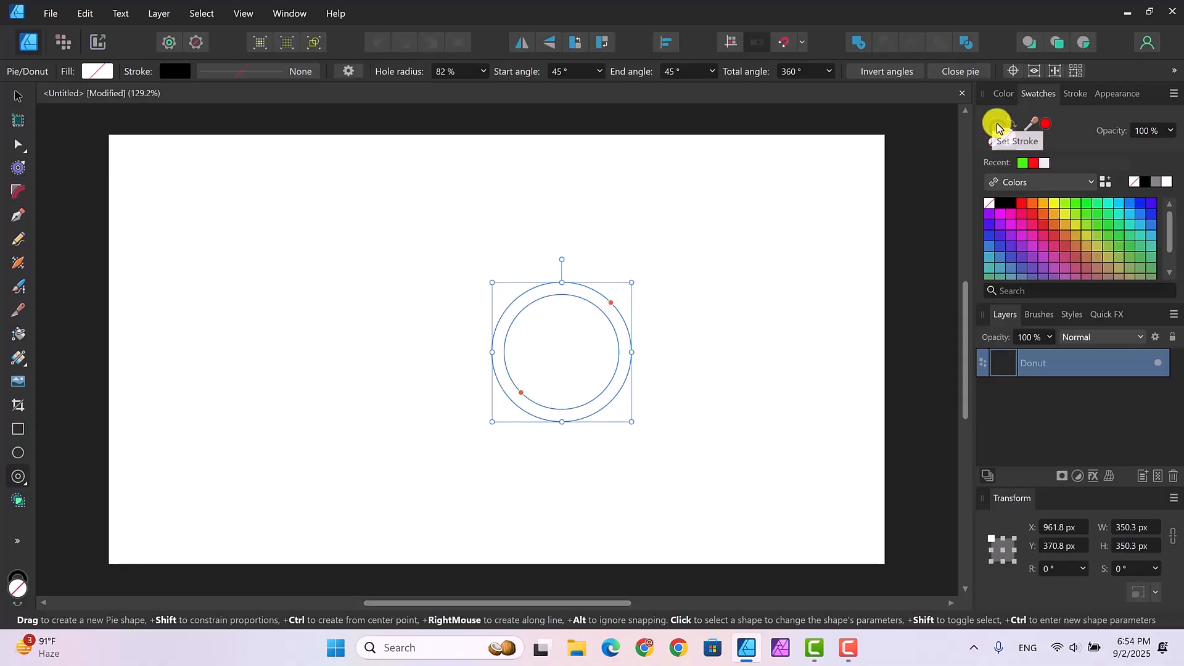
{"action": "left_click", "coordinate": [998, 128]}
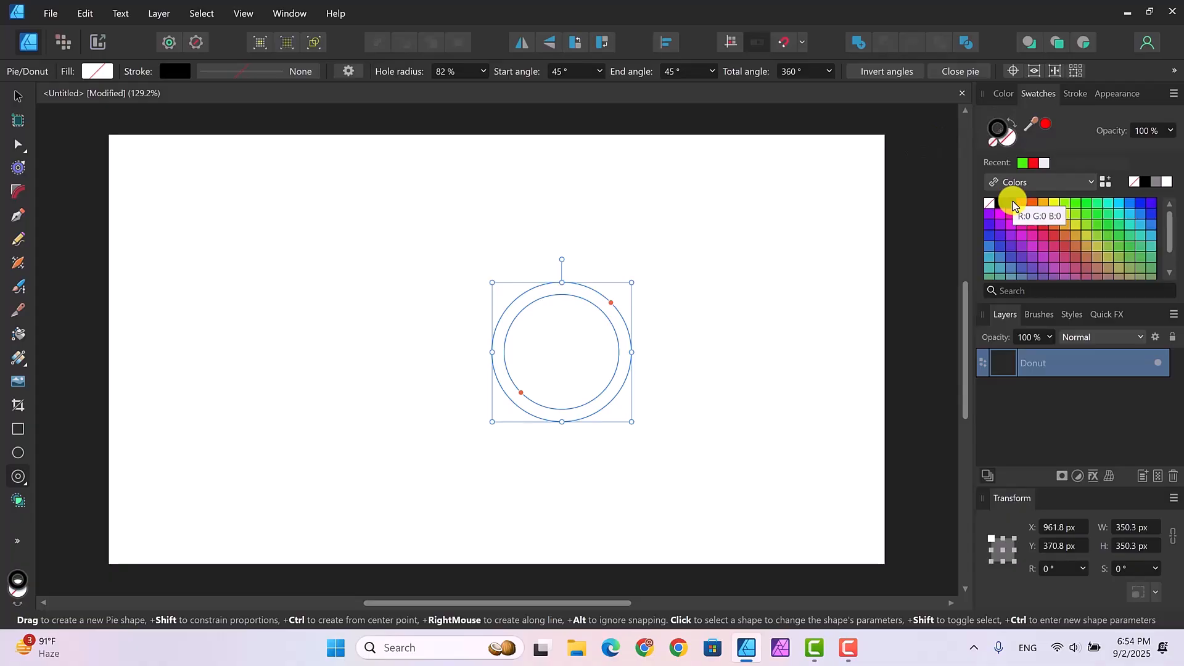
{"action": "left_click", "coordinate": [1013, 201]}
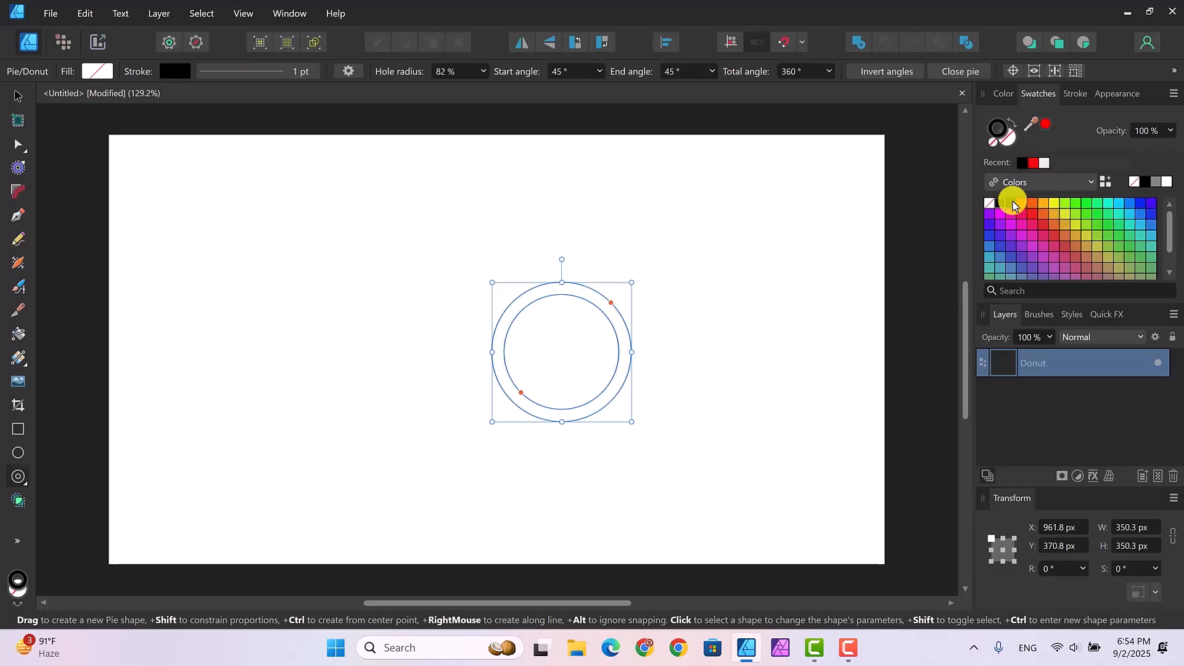
{"action": "left_click", "coordinate": [18, 95]}
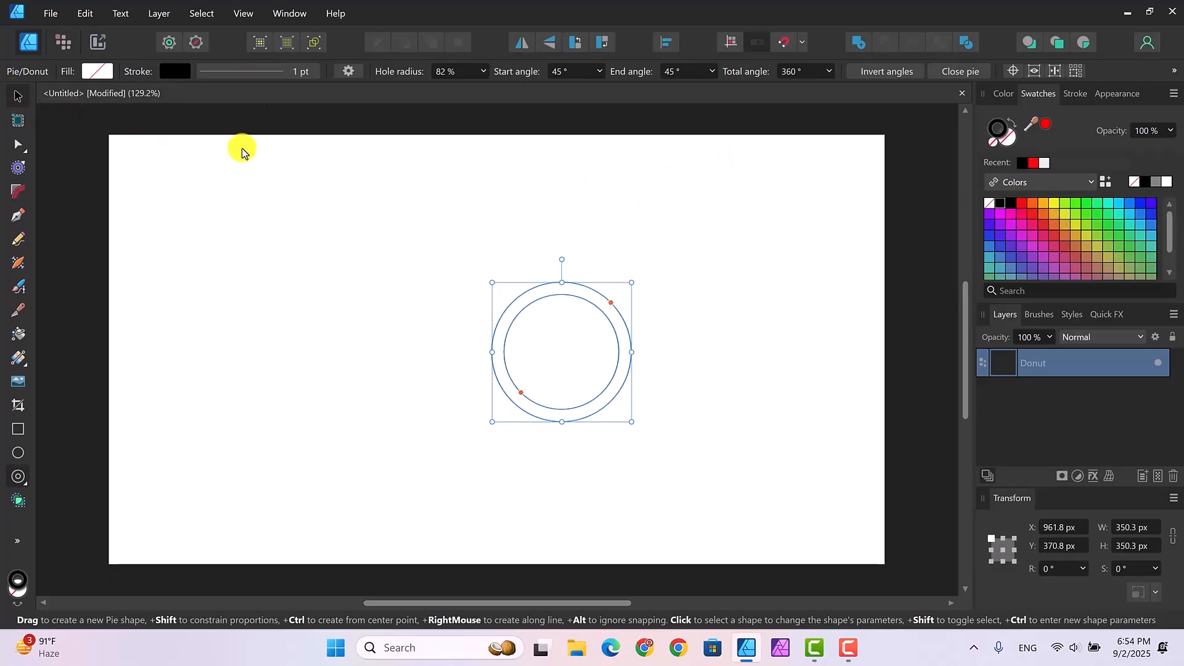
{"action": "left_click", "coordinate": [657, 294]}
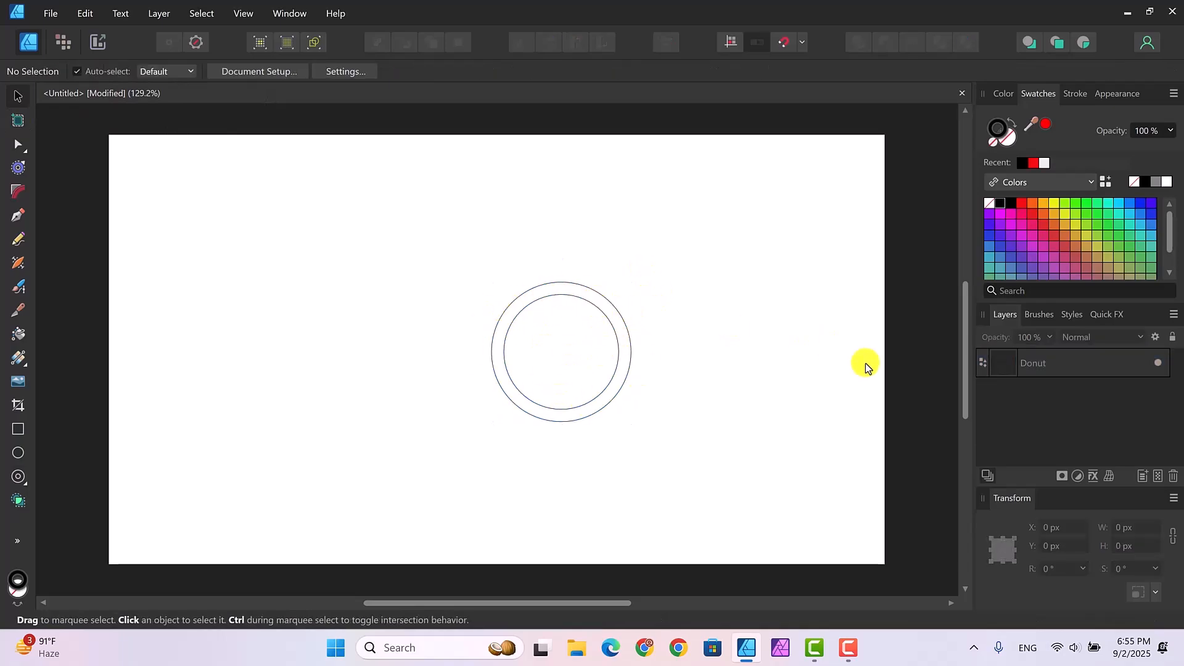
Duplicate the donut four times to make five stacked rings
{"action": "left_click", "coordinate": [1059, 363]}
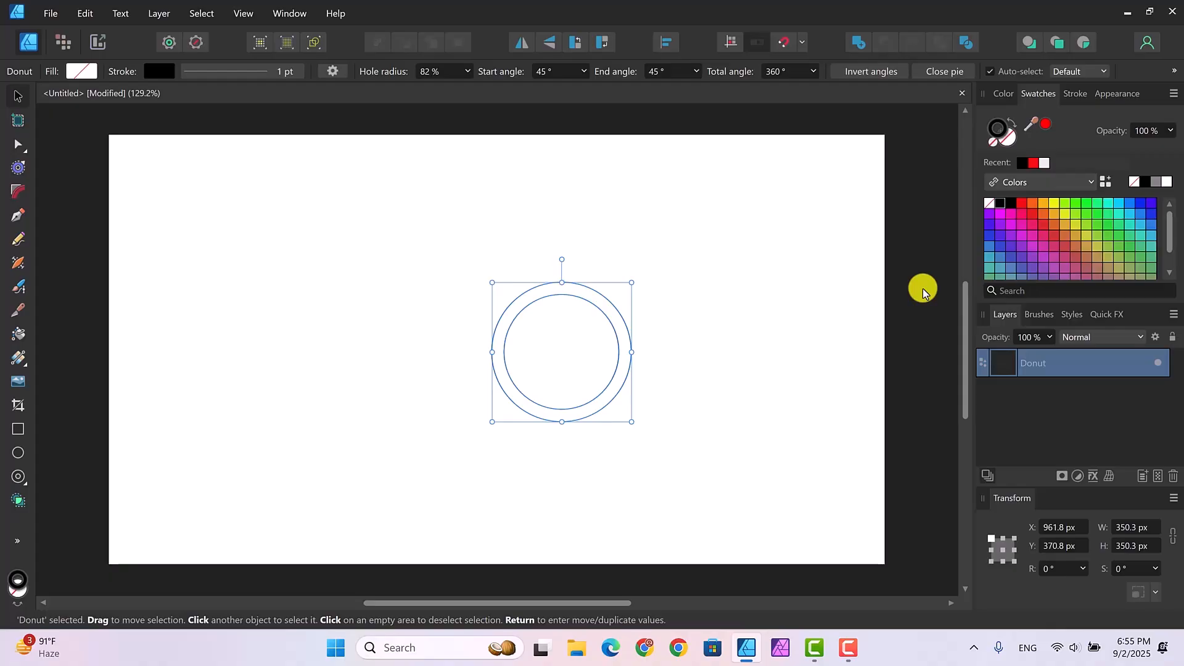
{"action": "key", "text": "ctrl+j"}
{"action": "key", "text": "ctrl+j"}
{"action": "key", "text": "ctrl+j"}
{"action": "key", "text": "ctrl+j"}
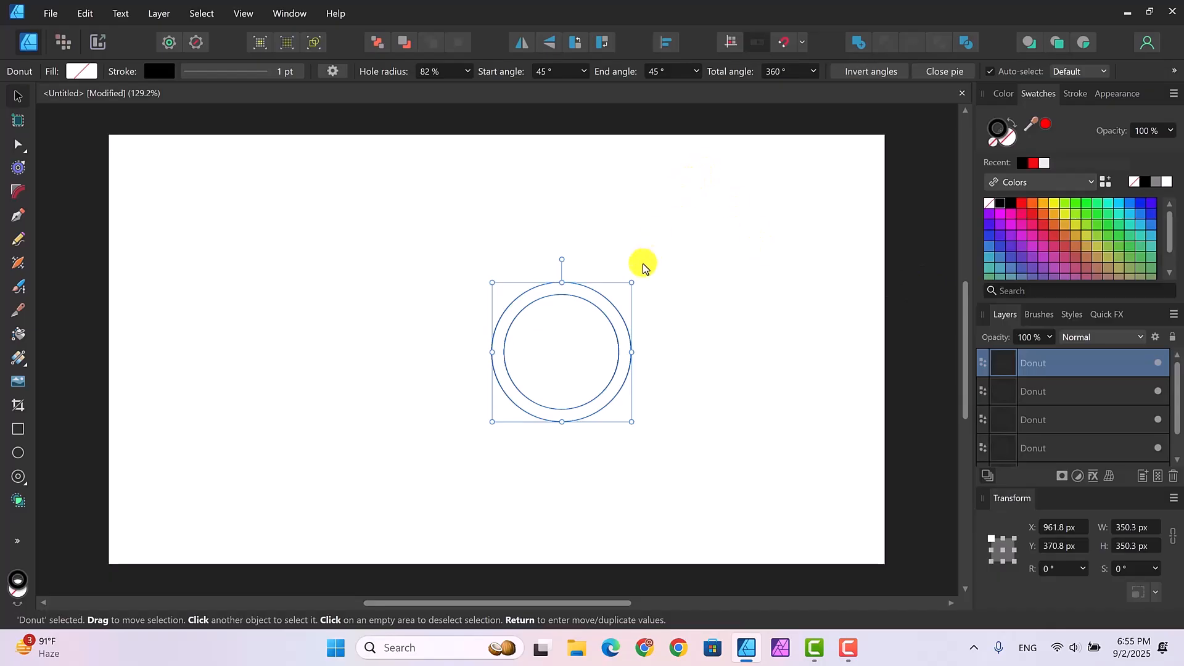
Spread the five stacked donuts apart, with three across the upper part of the page and two below
{"action": "left_click_drag", "start_coordinate": [597, 298], "coordinate": [723, 208]}
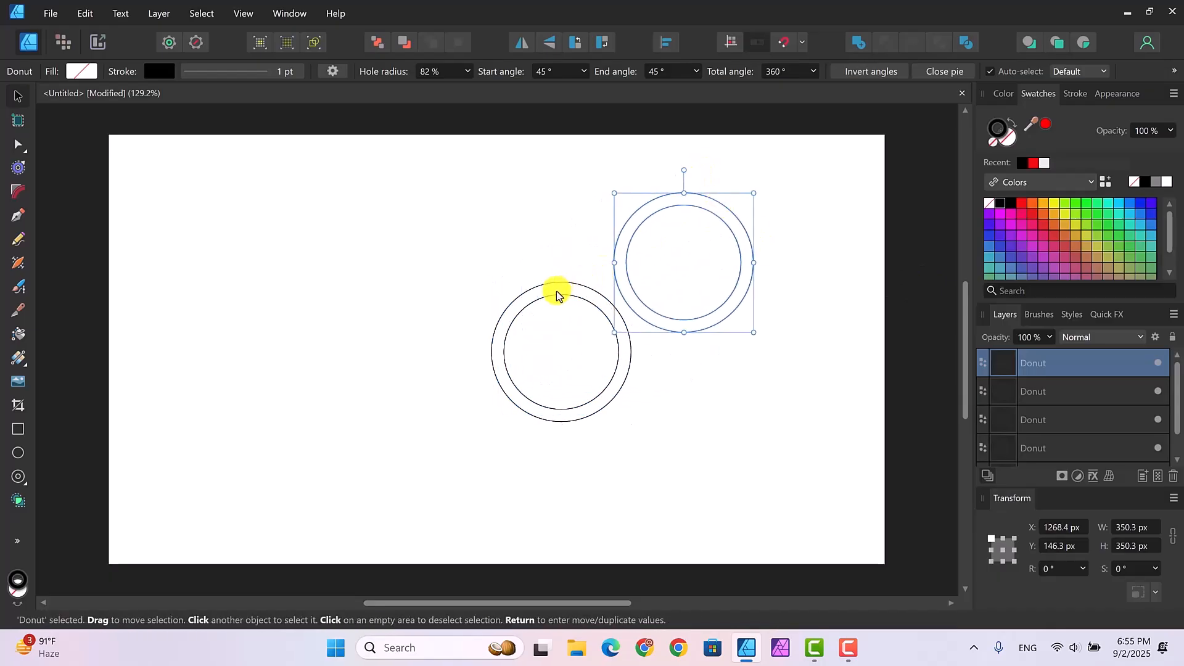
{"action": "left_click_drag", "start_coordinate": [548, 290], "coordinate": [470, 202]}
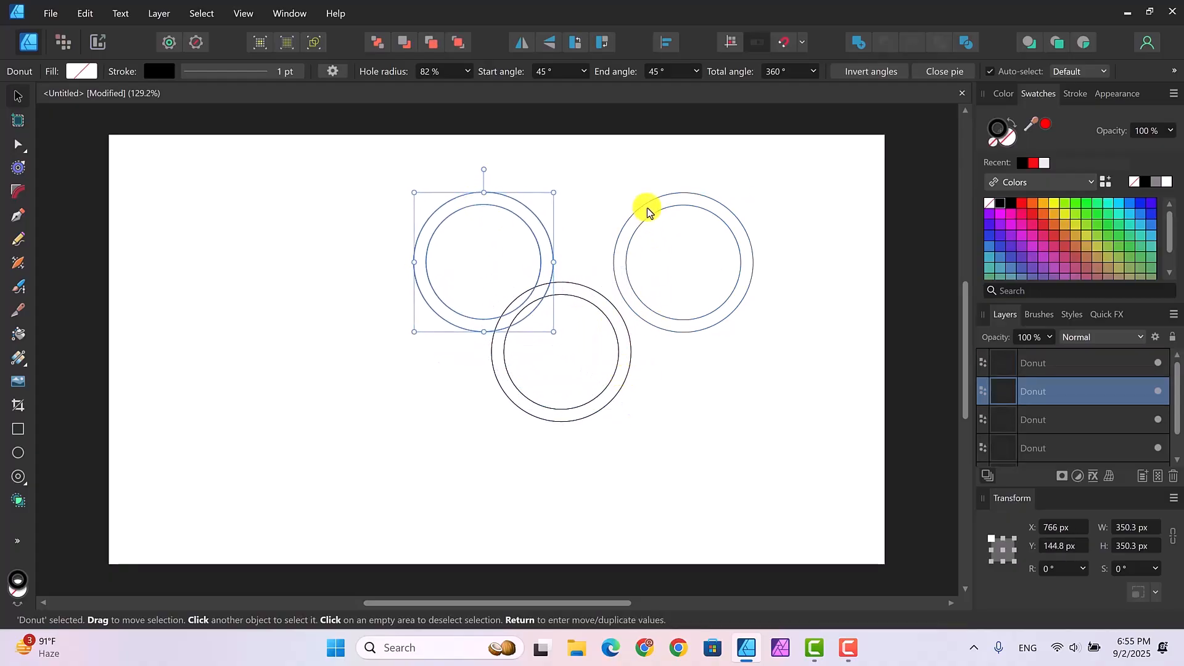
{"action": "left_click_drag", "start_coordinate": [646, 207], "coordinate": [609, 216]}
{"action": "left_click_drag", "start_coordinate": [620, 361], "coordinate": [827, 291]}
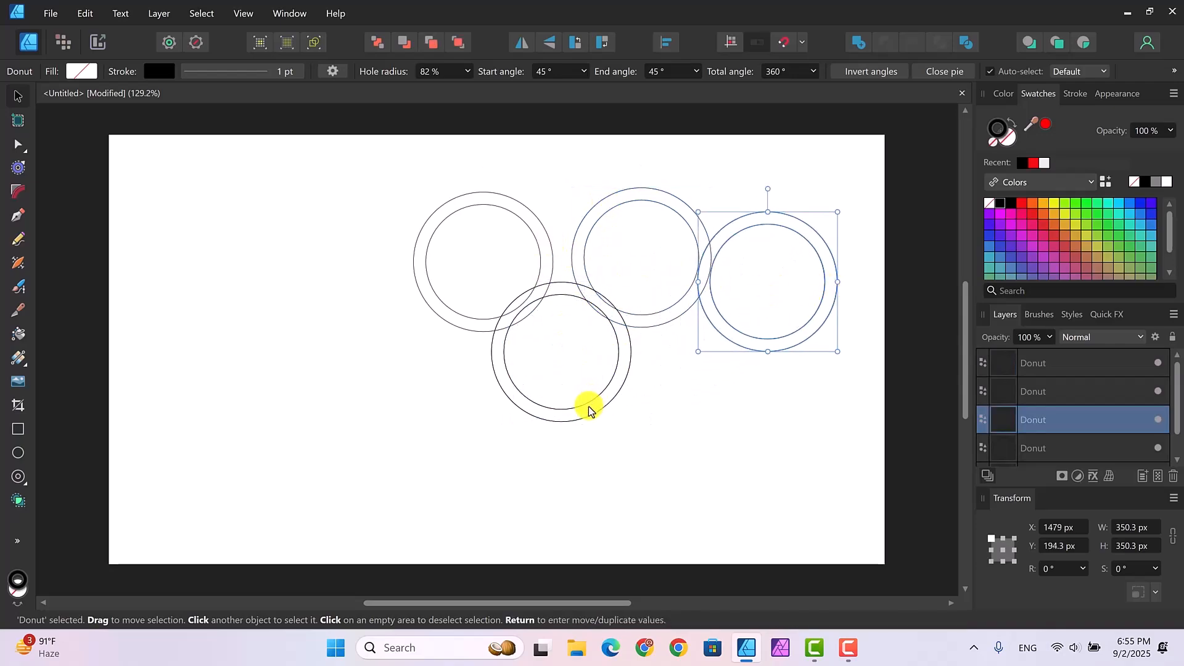
{"action": "left_click_drag", "start_coordinate": [587, 407], "coordinate": [551, 495]}
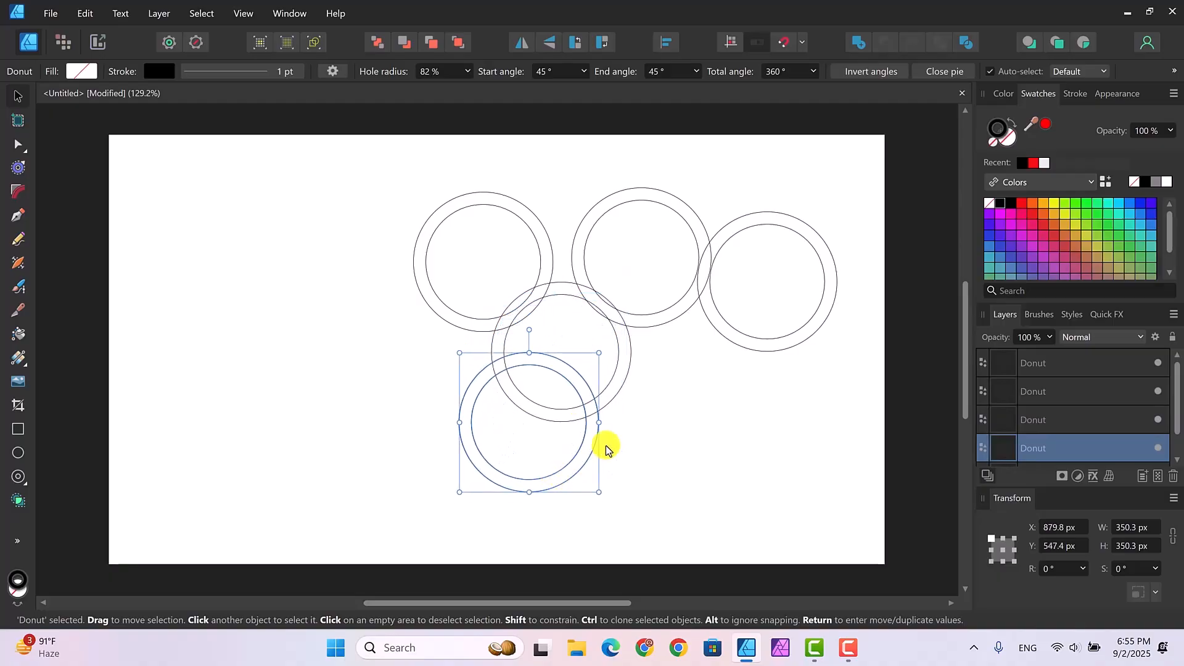
{"action": "left_click", "coordinate": [624, 379]}
{"action": "left_click_drag", "start_coordinate": [624, 379], "coordinate": [760, 448]}
Reposition the three upper donuts so they sit side by side in a roughly even row without overlapping
{"action": "left_click_drag", "start_coordinate": [655, 198], "coordinate": [623, 198]}
{"action": "left_click_drag", "start_coordinate": [494, 202], "coordinate": [484, 201]}
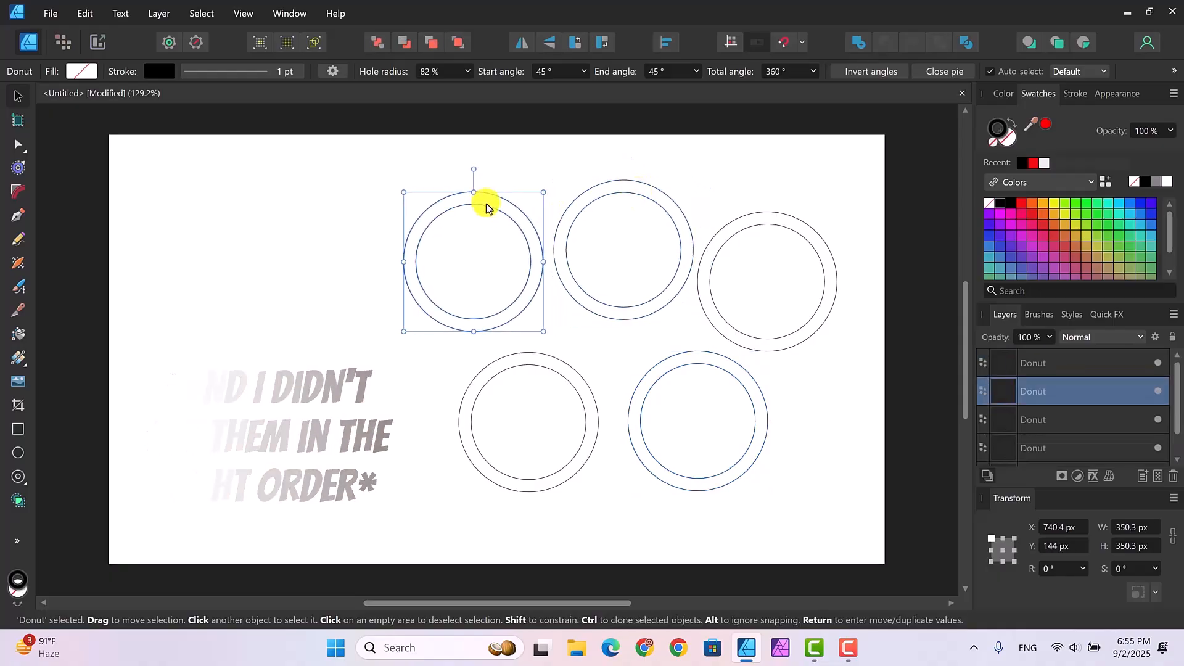
{"action": "left_click", "coordinate": [611, 313]}
{"action": "left_click_drag", "start_coordinate": [610, 310], "coordinate": [608, 319]}
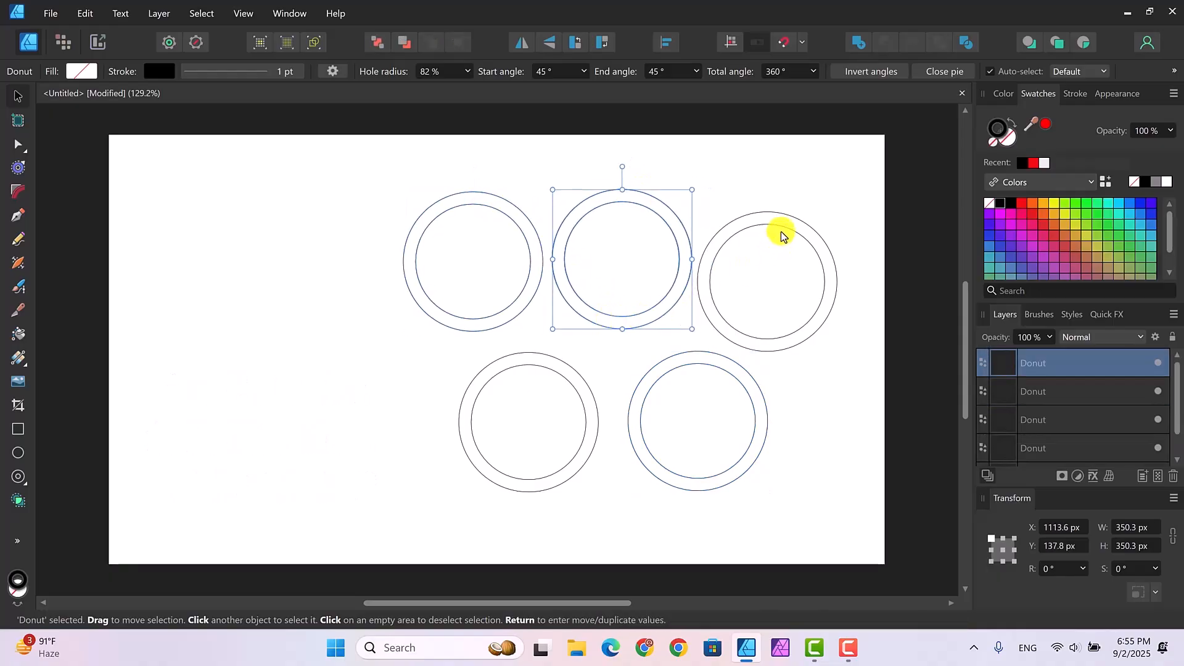
{"action": "left_click_drag", "start_coordinate": [784, 214], "coordinate": [785, 206]}
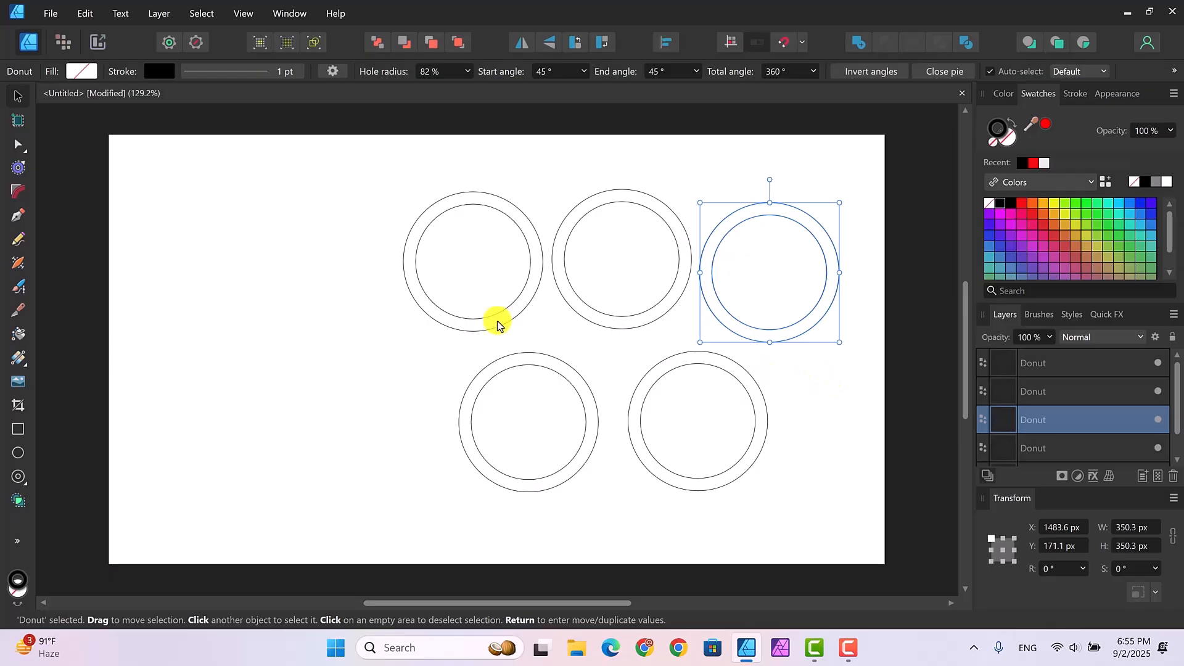
Place the "olympic rings" image about 608 px wide beside the lower donuts and move it to the top of the layer order
{"action": "left_click", "coordinate": [49, 14]}
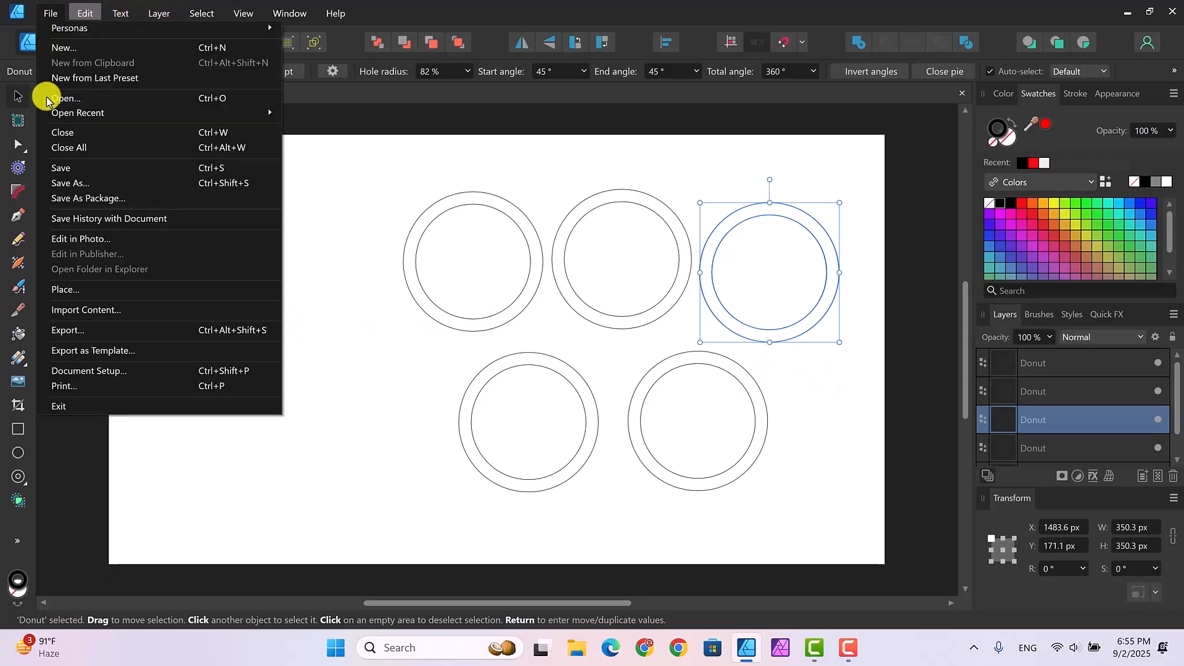
{"action": "left_click", "coordinate": [61, 291]}
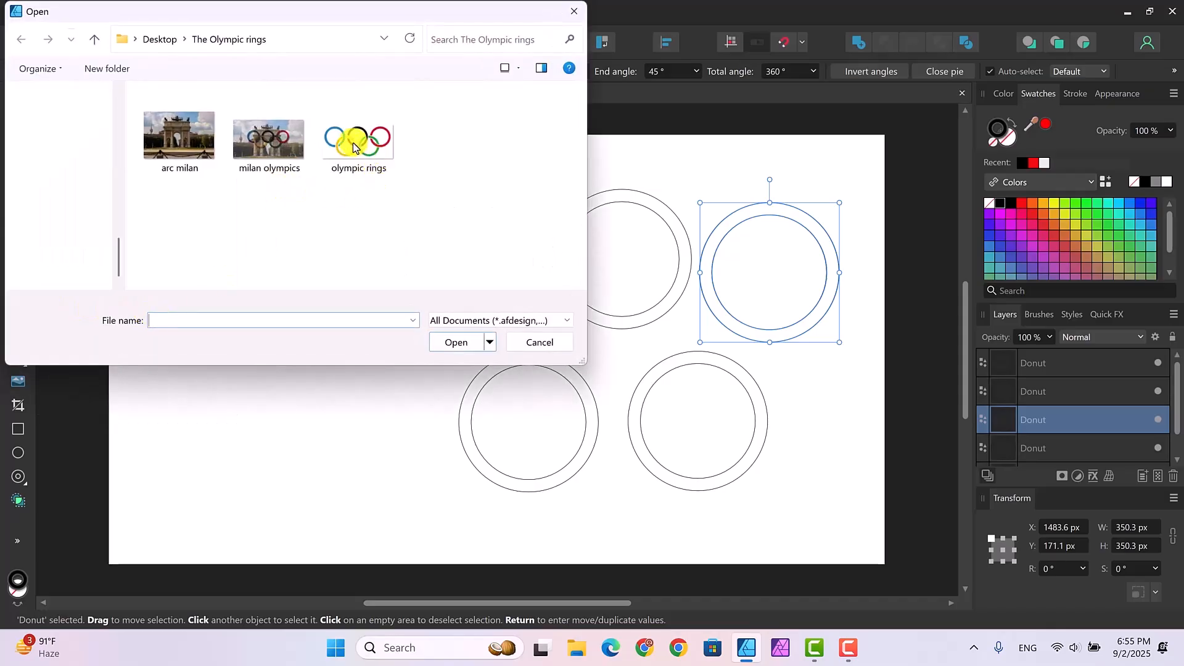
{"action": "left_click", "coordinate": [456, 342]}
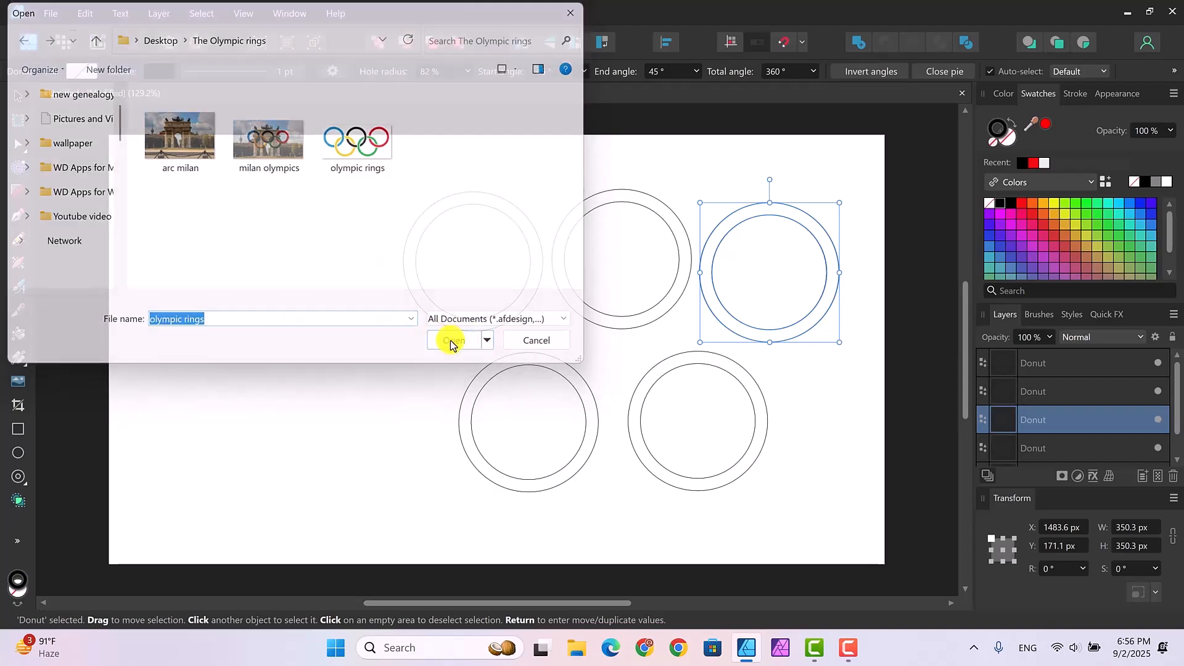
{"action": "left_click_drag", "start_coordinate": [135, 369], "coordinate": [378, 486]}
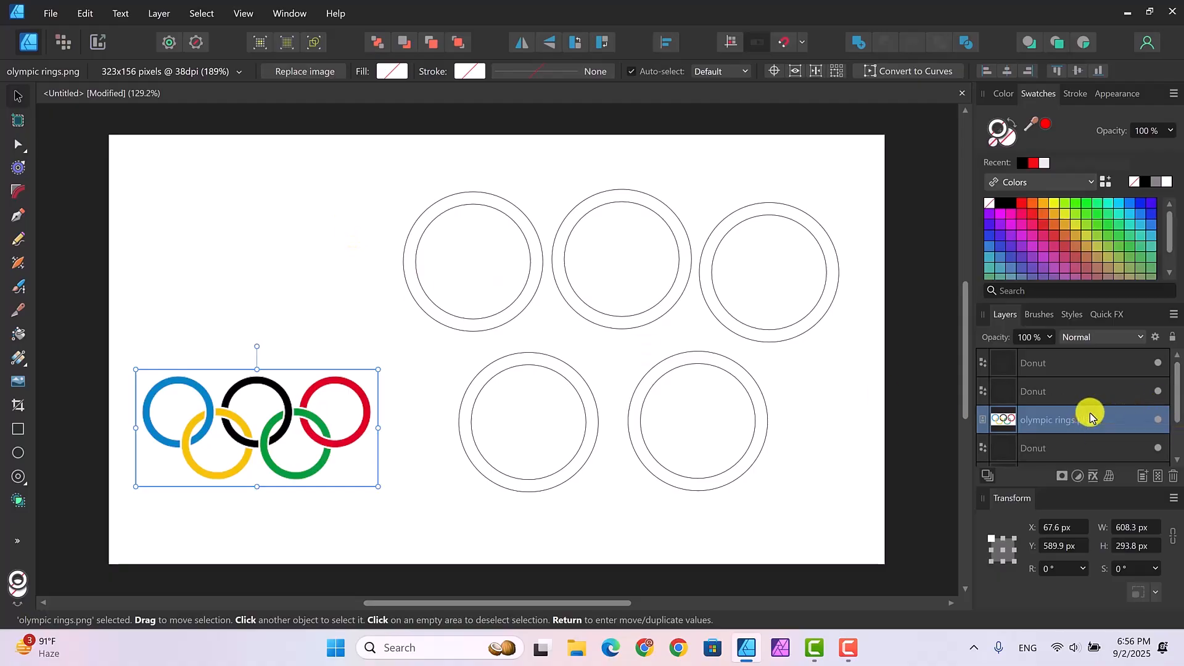
{"action": "left_click_drag", "start_coordinate": [1090, 418], "coordinate": [1083, 346]}
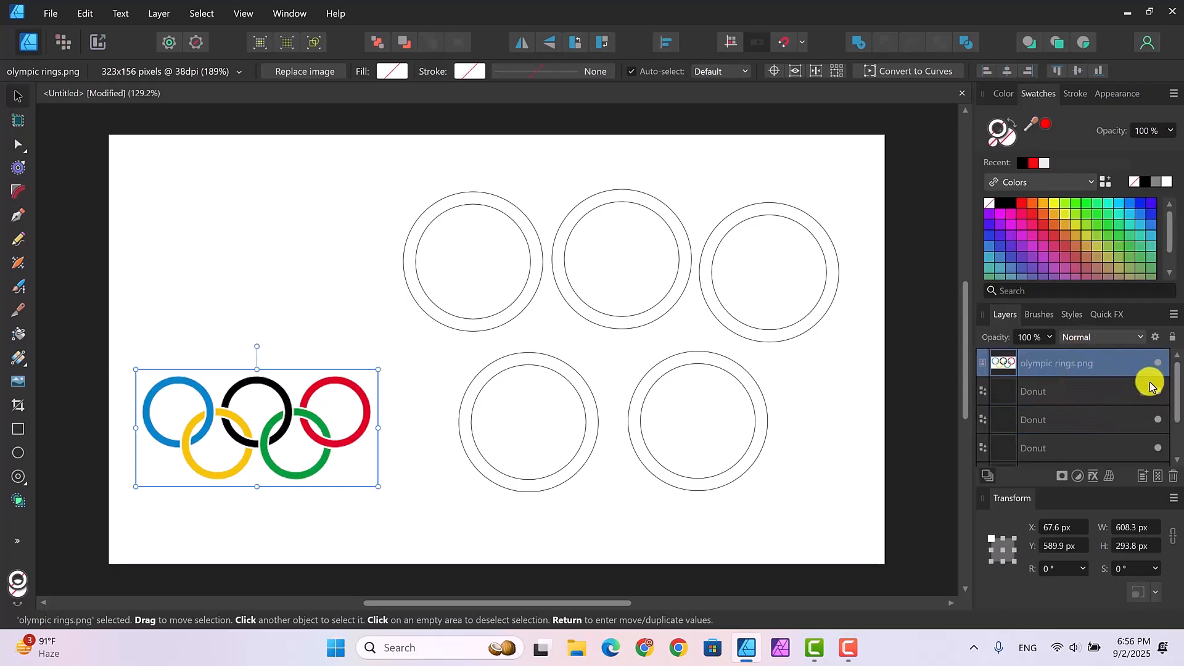
Fill the upper-middle donut with the blue sampled from the Olympic rings image and move it to the left end of the row
{"action": "left_click", "coordinate": [1064, 392]}
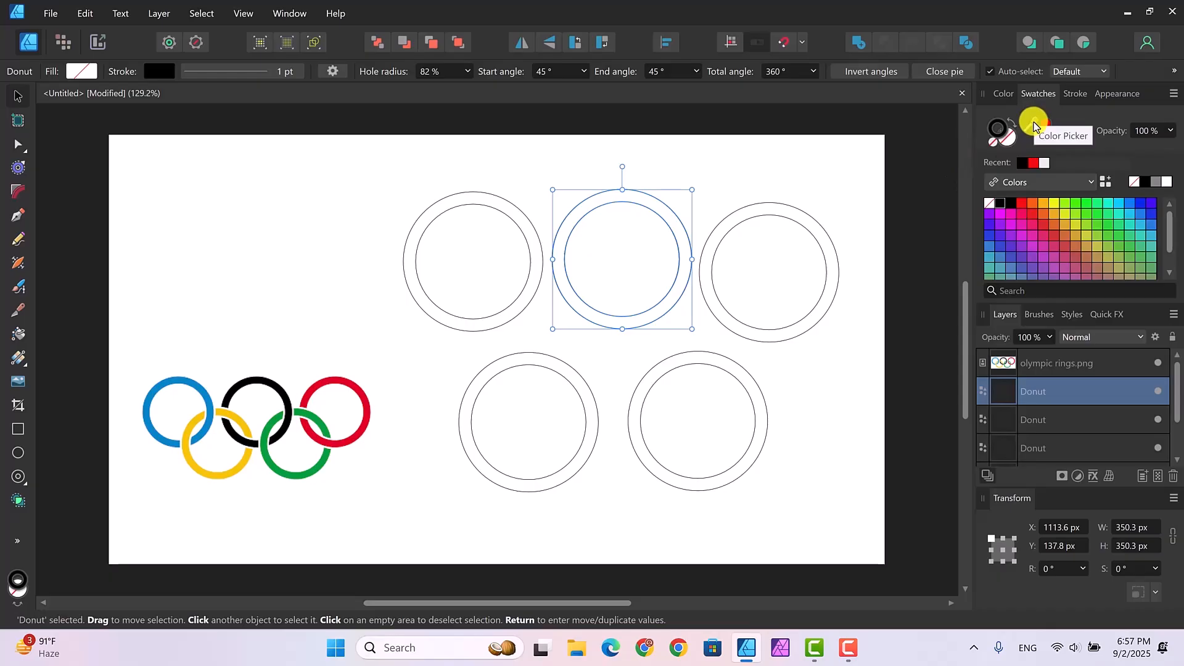
{"action": "mouse_move", "coordinate": [1033, 123]}
{"action": "left_mouse_down"}
{"action": "mouse_move", "coordinate": [414, 230]}
{"action": "mouse_move", "coordinate": [183, 379]}
{"action": "left_mouse_up"}
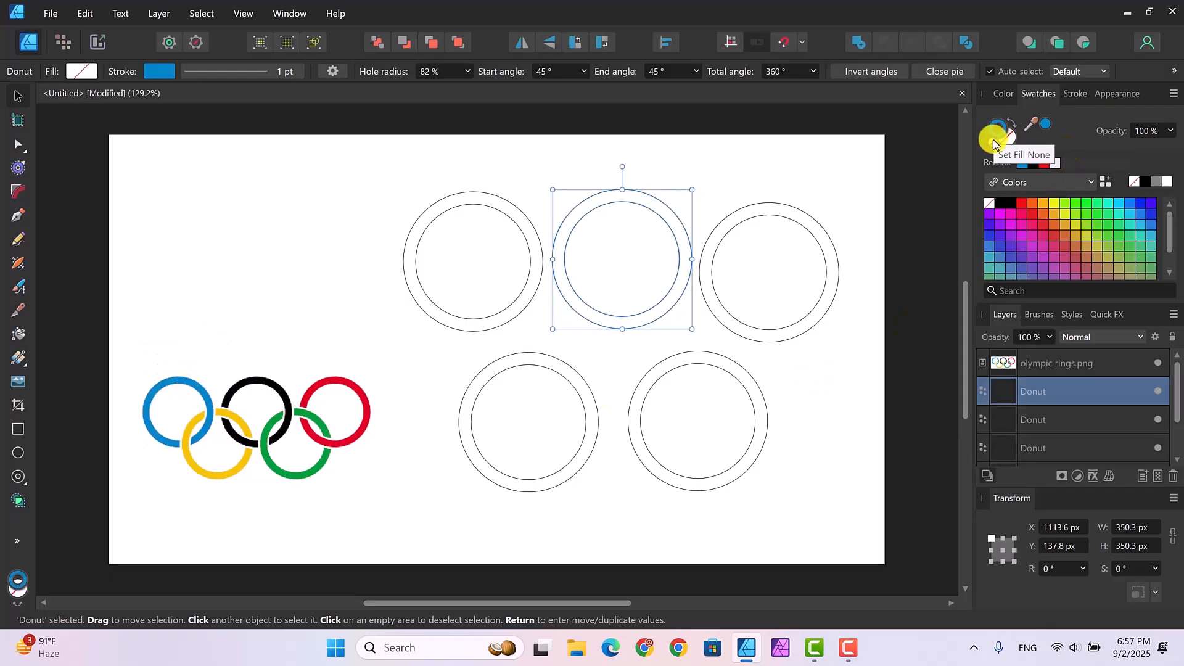
{"action": "left_click", "coordinate": [84, 17]}
{"action": "left_click", "coordinate": [93, 27]}
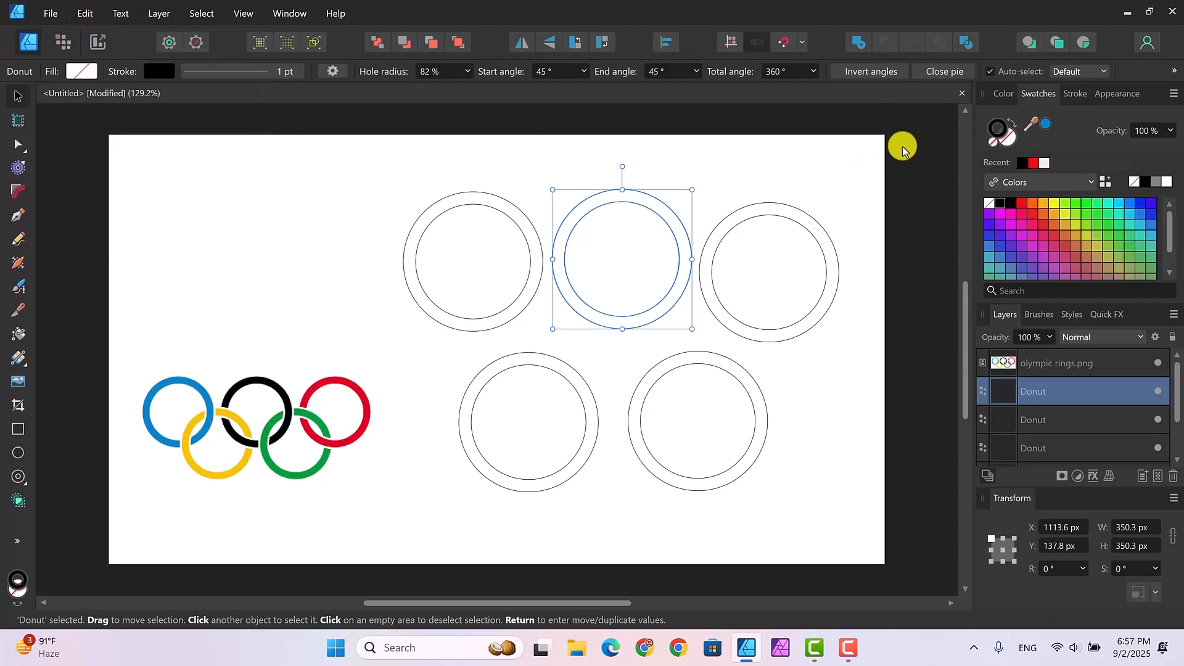
{"action": "left_click", "coordinate": [1008, 136]}
{"action": "left_click", "coordinate": [1043, 122]}
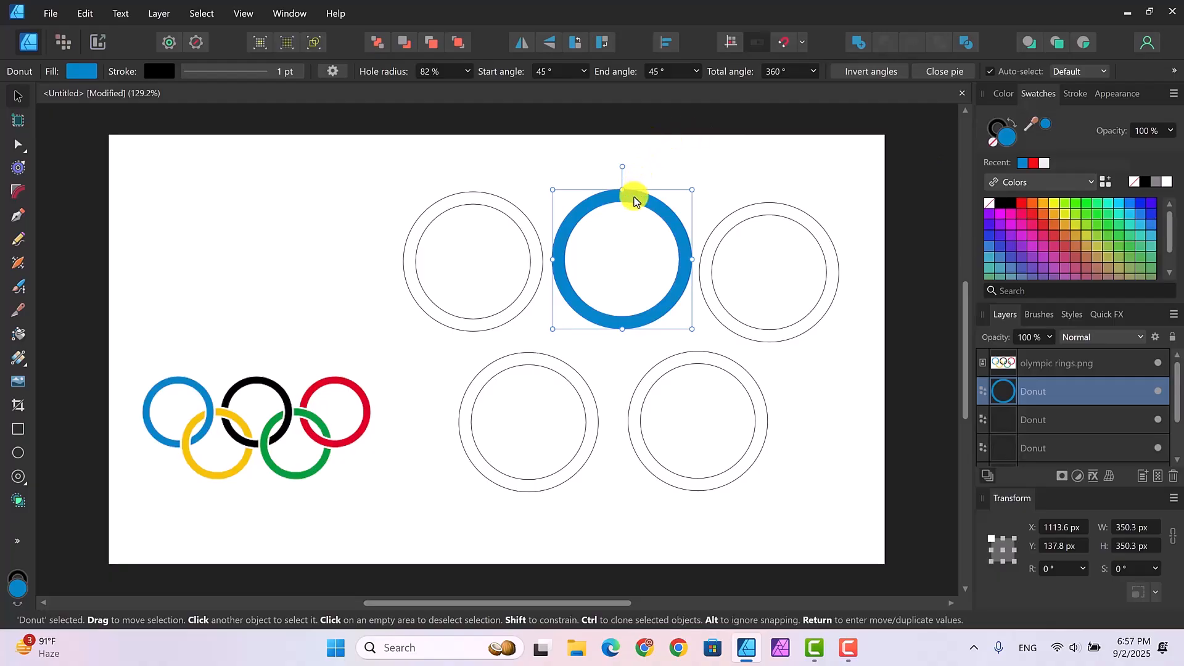
{"action": "left_click_drag", "start_coordinate": [620, 196], "coordinate": [408, 198]}
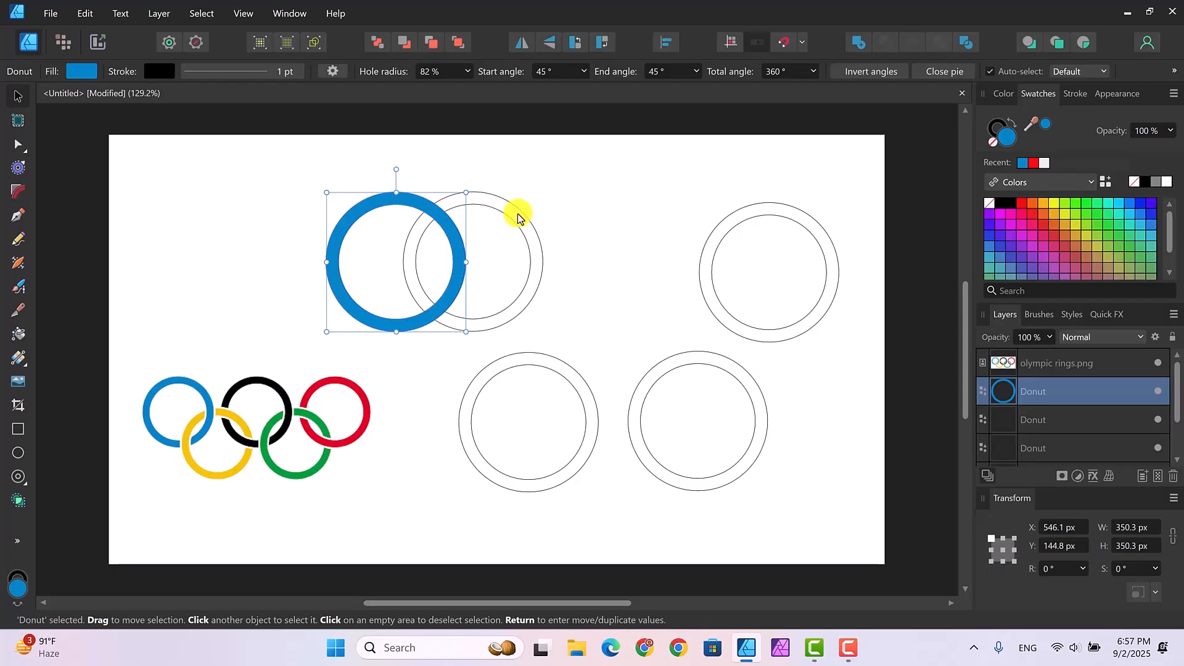
Fill the unfilled donut overlapping the blue ring with black and move it to the middle of the upper row
{"action": "left_click", "coordinate": [1084, 419]}
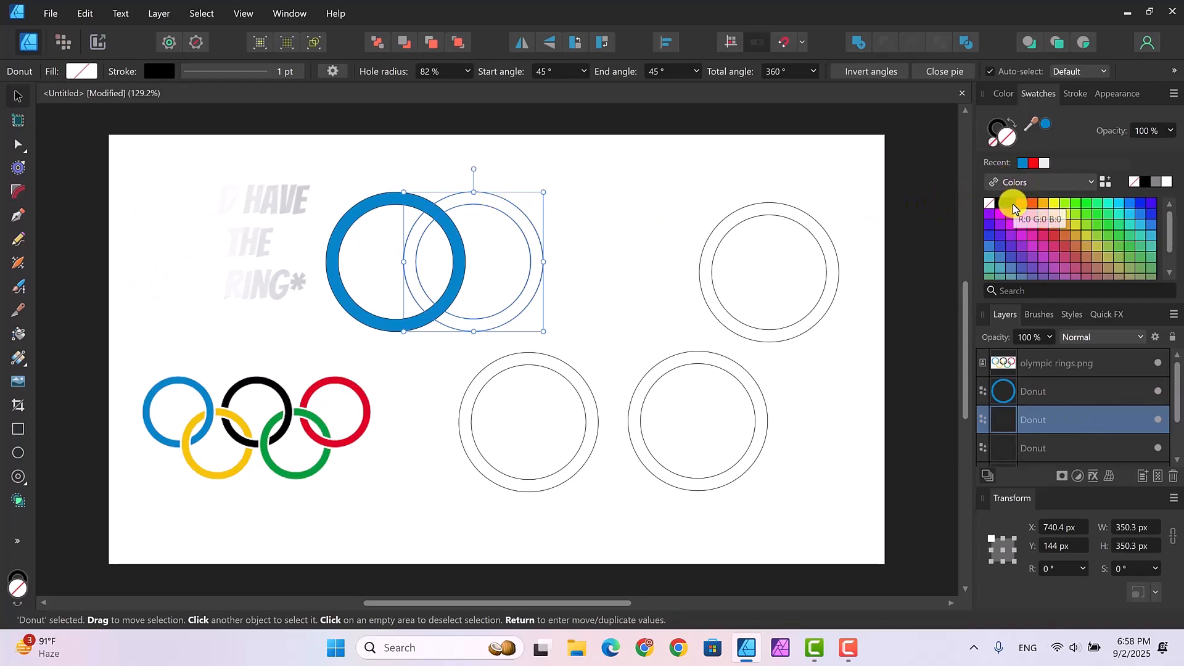
{"action": "left_click", "coordinate": [1148, 187]}
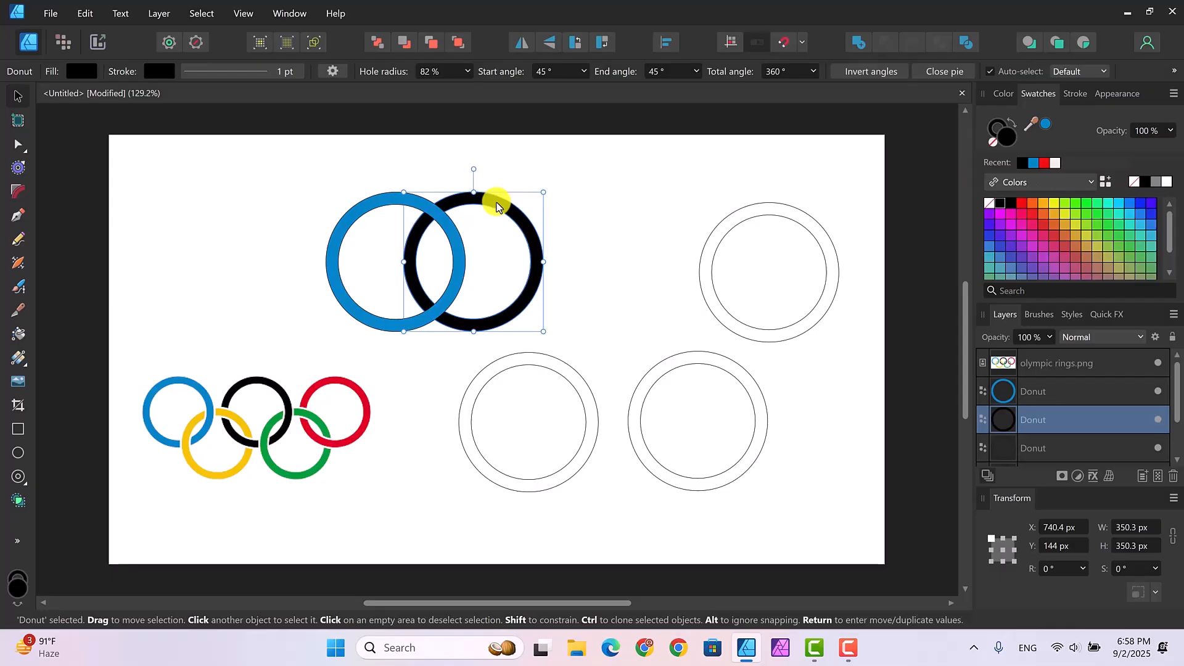
{"action": "left_click_drag", "start_coordinate": [496, 205], "coordinate": [588, 200]}
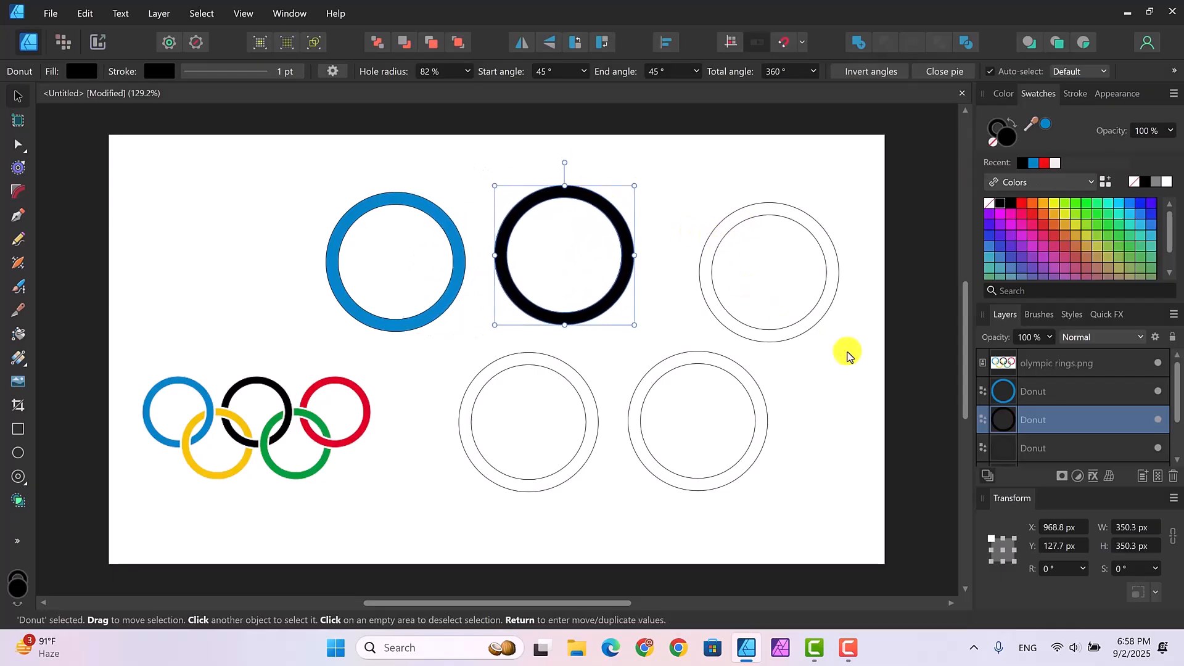
Fill the three unfilled donuts with red, yellow and green sampled from the Olympic rings image: red upper, yellow lower-left, green lower-right
{"action": "left_click", "coordinate": [1089, 448]}
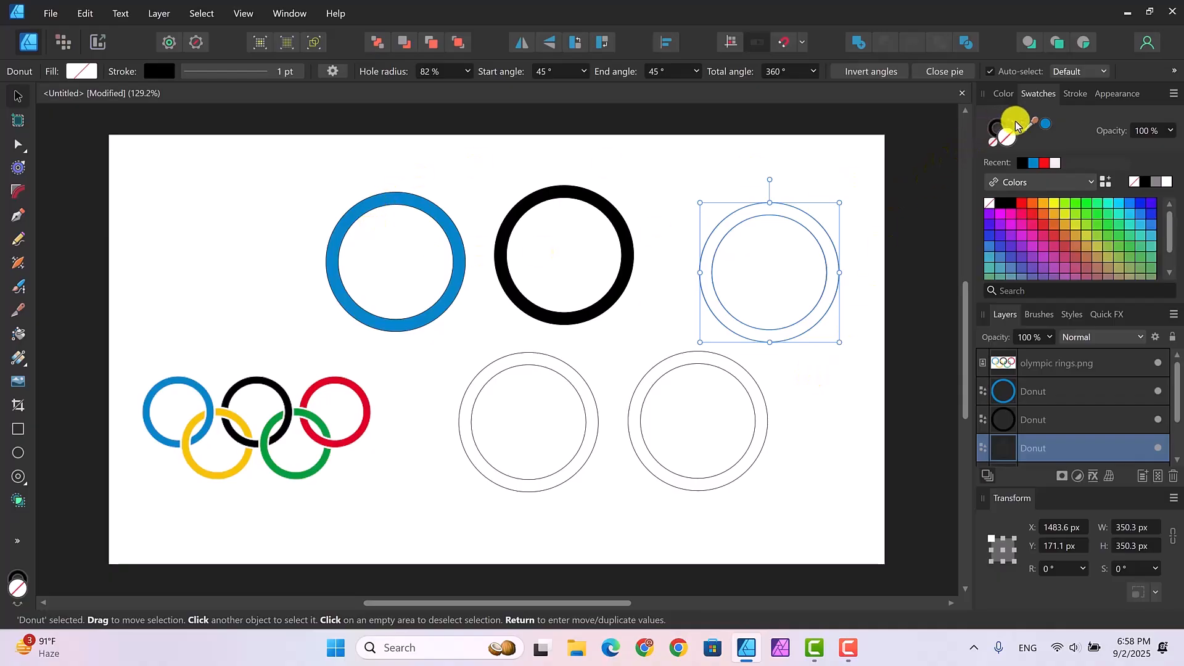
{"action": "left_click_drag", "start_coordinate": [1033, 129], "coordinate": [347, 381]}
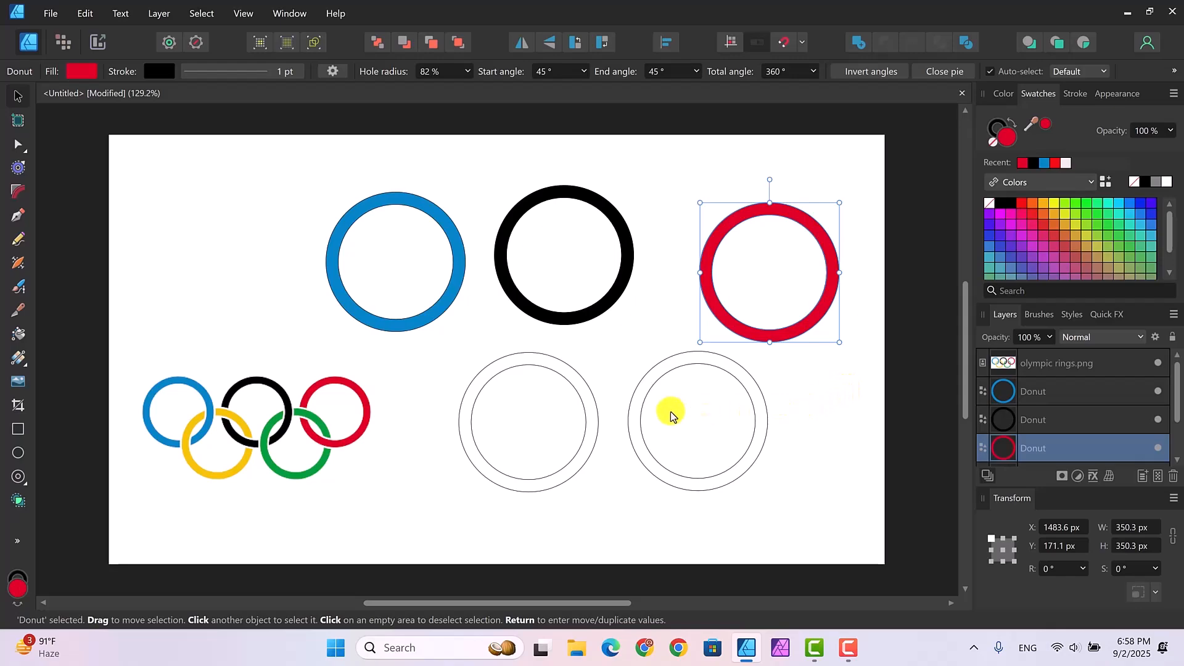
{"action": "left_click_drag", "start_coordinate": [1178, 411], "coordinate": [1176, 426]}
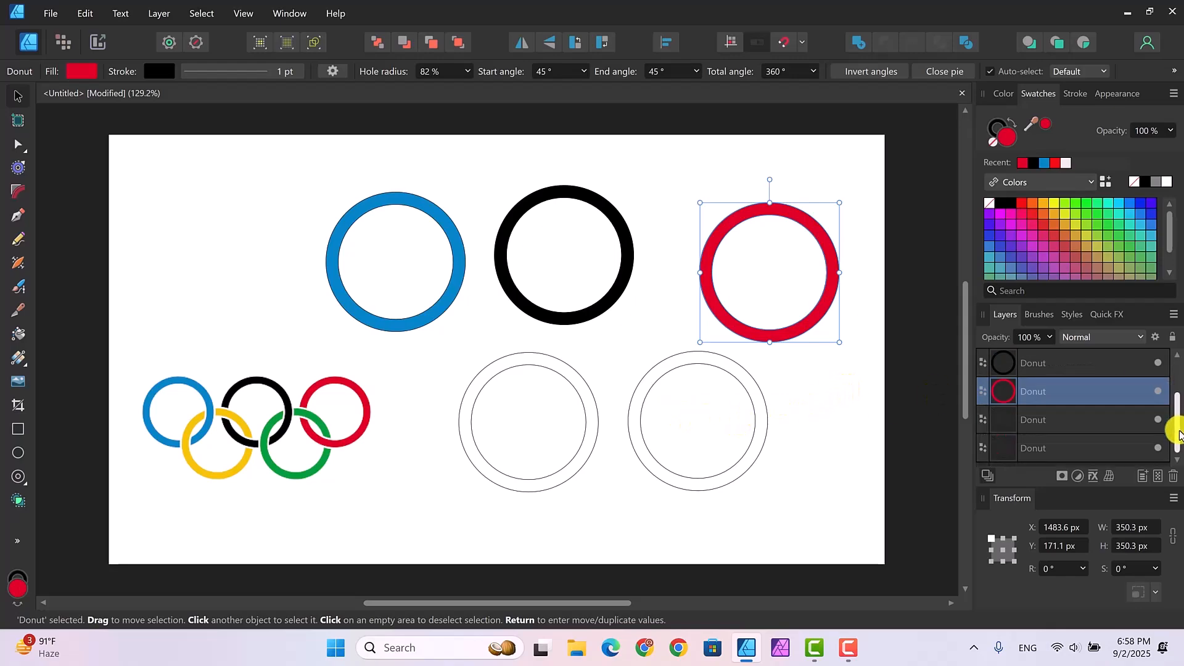
{"action": "left_click", "coordinate": [1055, 420]}
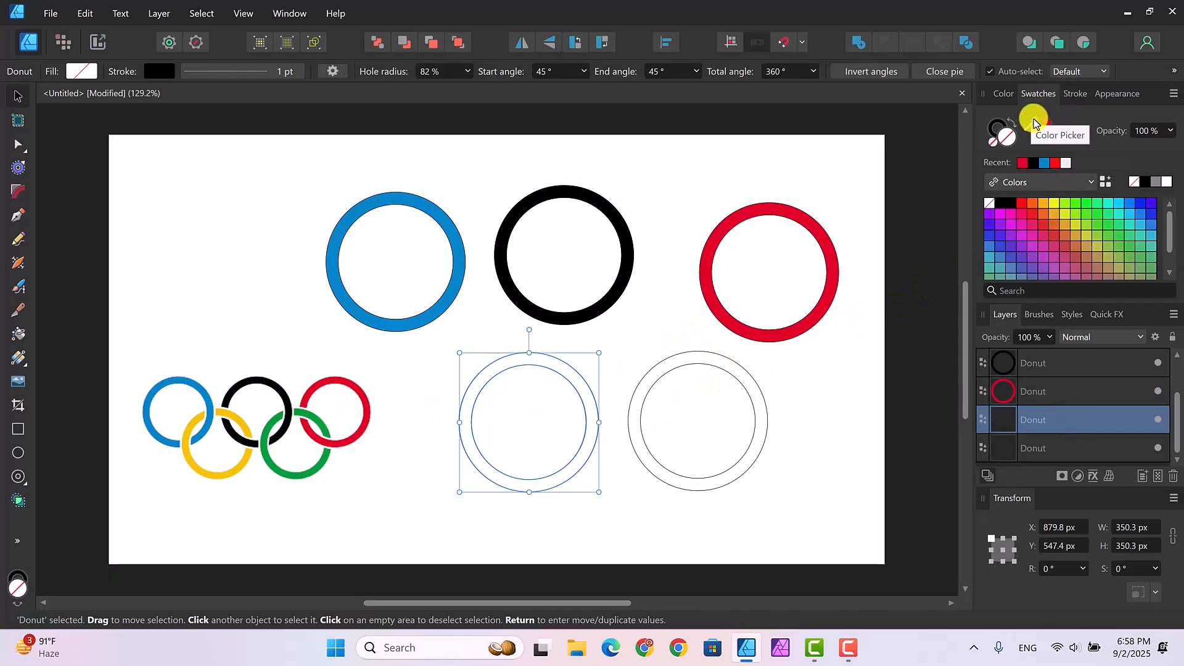
{"action": "left_click_drag", "start_coordinate": [1030, 120], "coordinate": [216, 471]}
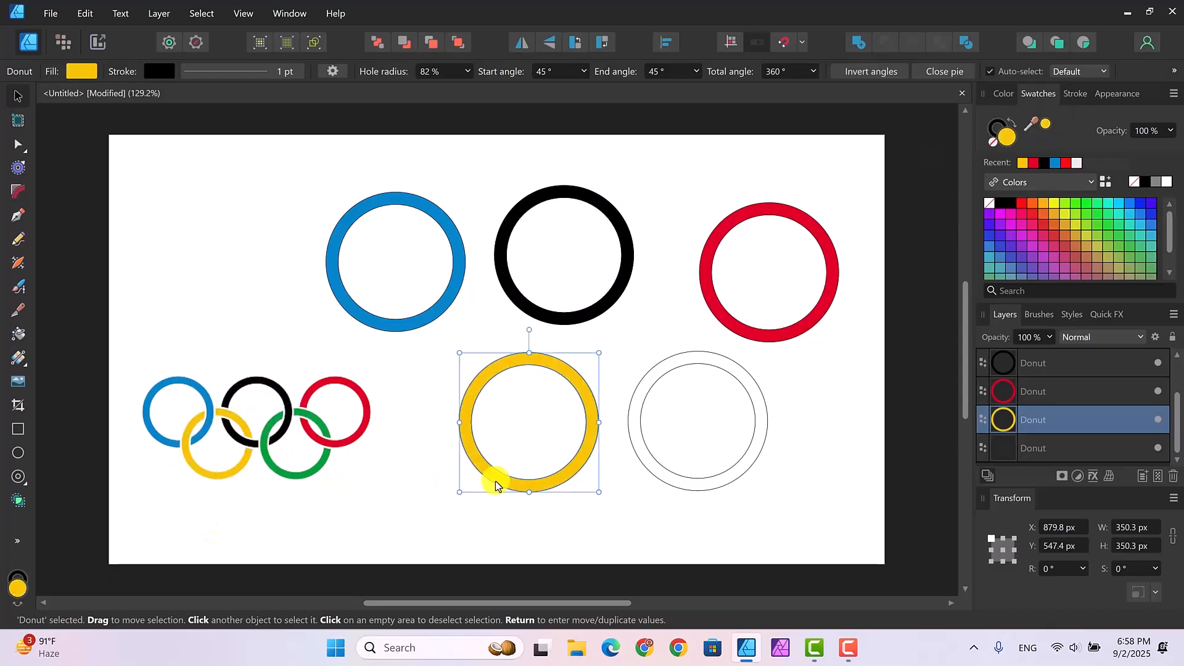
{"action": "left_click", "coordinate": [1081, 447]}
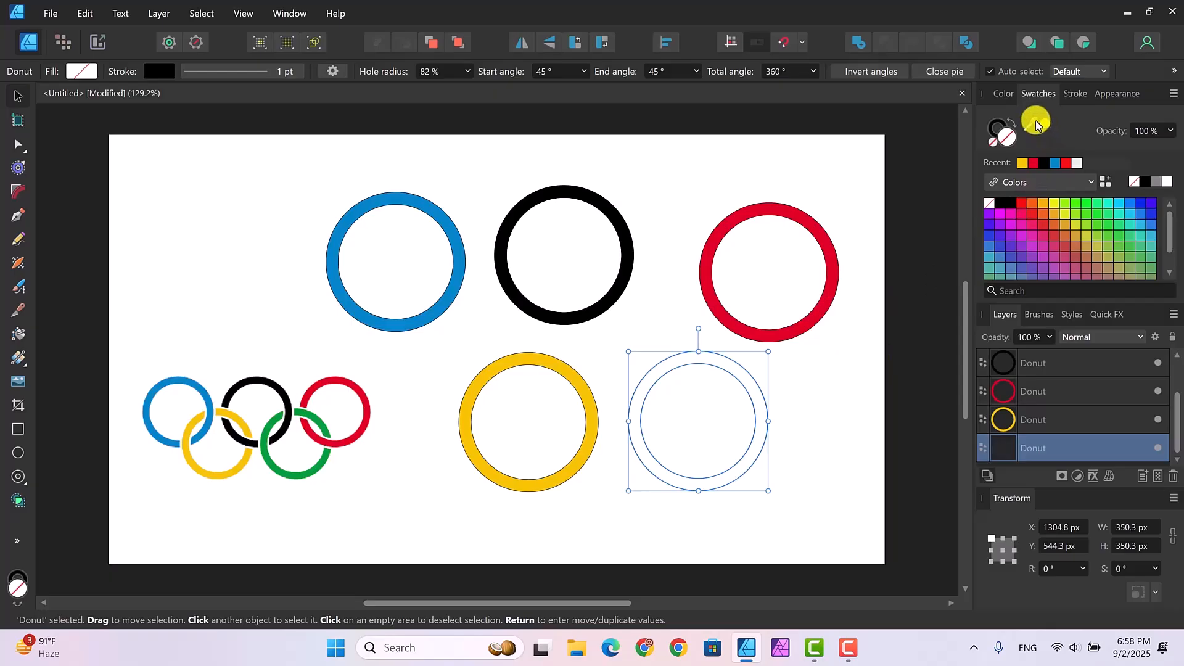
{"action": "left_click_drag", "start_coordinate": [1029, 124], "coordinate": [308, 472]}
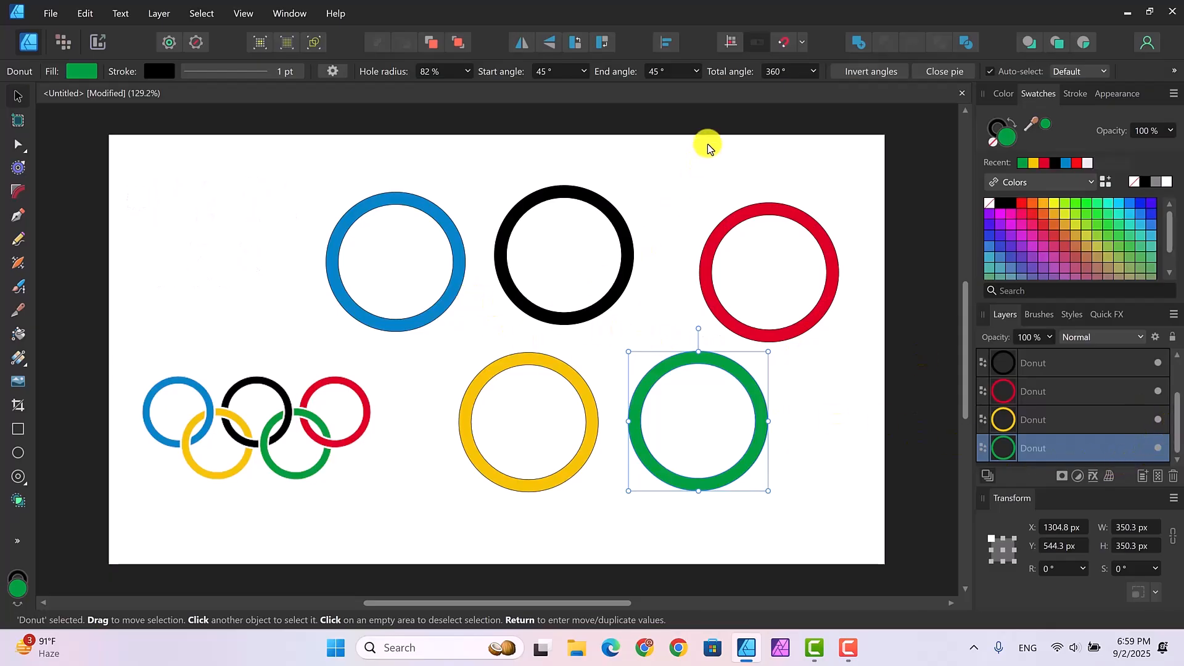
Turn on snapping and align the blue, black and red rings in an evenly spaced upper row at Y 140.1 px
{"action": "left_click", "coordinate": [783, 43]}
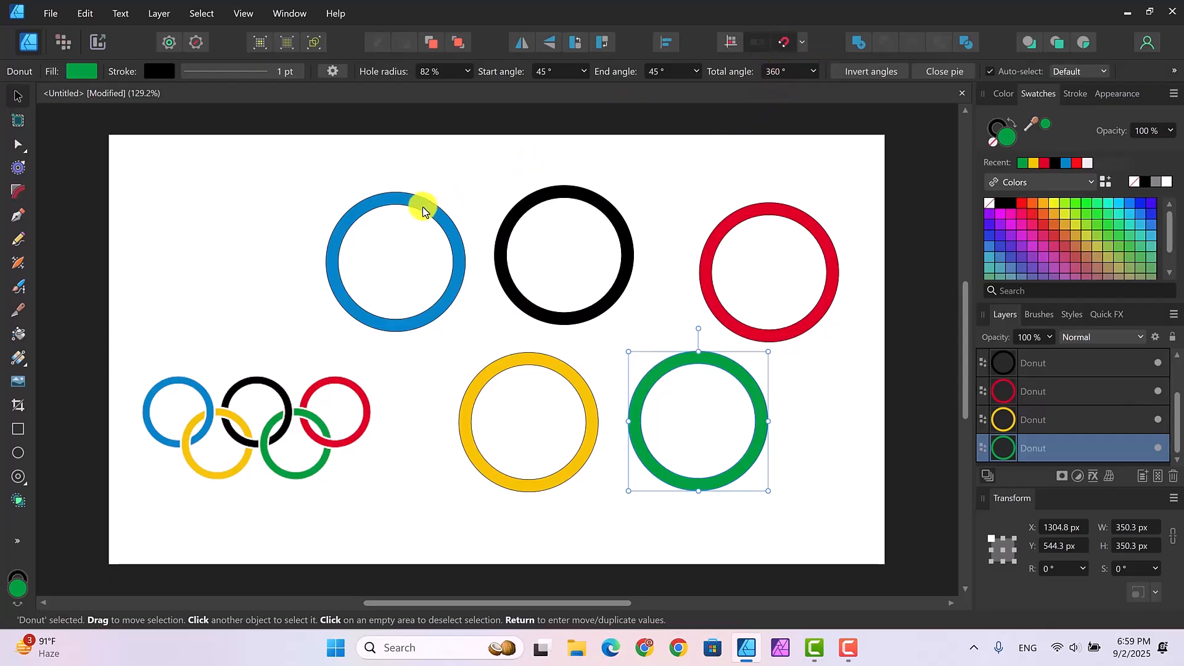
{"action": "left_click_drag", "start_coordinate": [404, 204], "coordinate": [468, 200]}
{"action": "left_click_drag", "start_coordinate": [566, 192], "coordinate": [624, 195]}
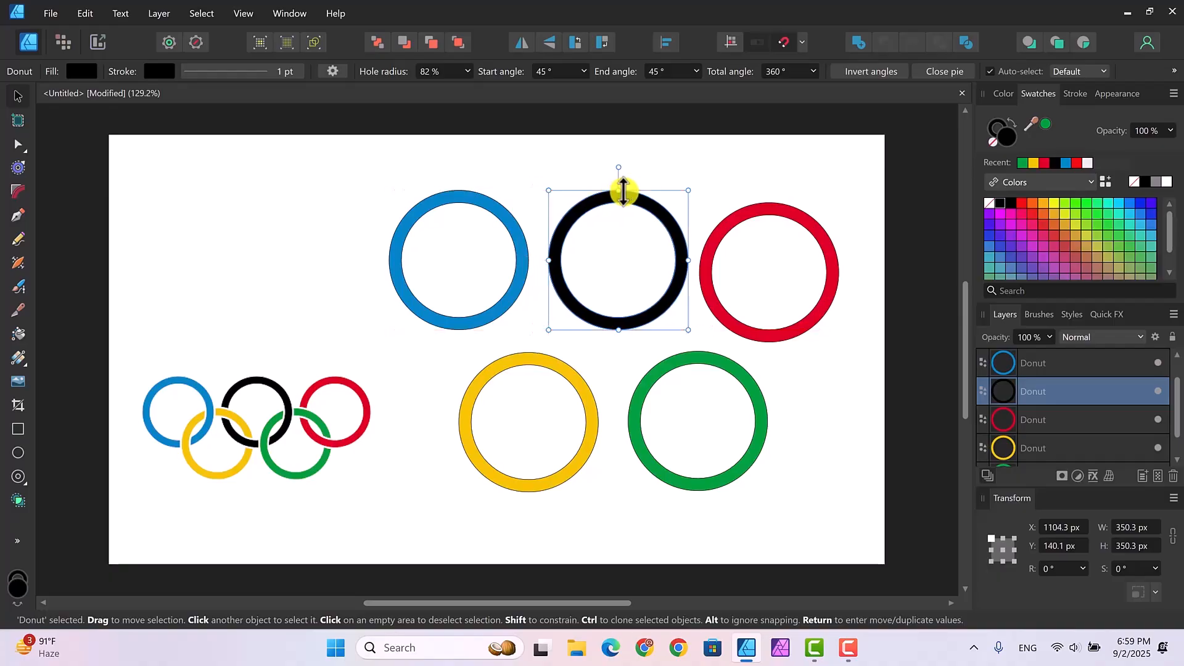
{"action": "left_click", "coordinate": [767, 199]}
{"action": "left_click_drag", "start_coordinate": [767, 201], "coordinate": [767, 197]}
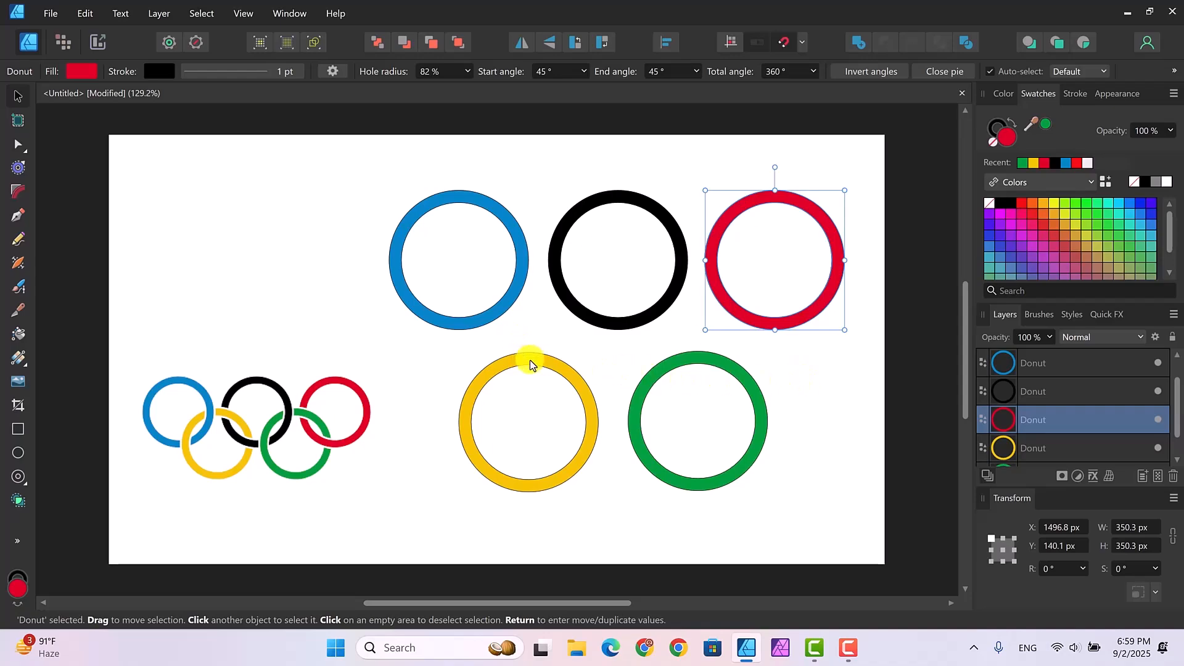
Move the yellow and green rings up to Y 315.3 px so each overlaps the two upper rings beside it
{"action": "left_click_drag", "start_coordinate": [530, 360], "coordinate": [529, 257]}
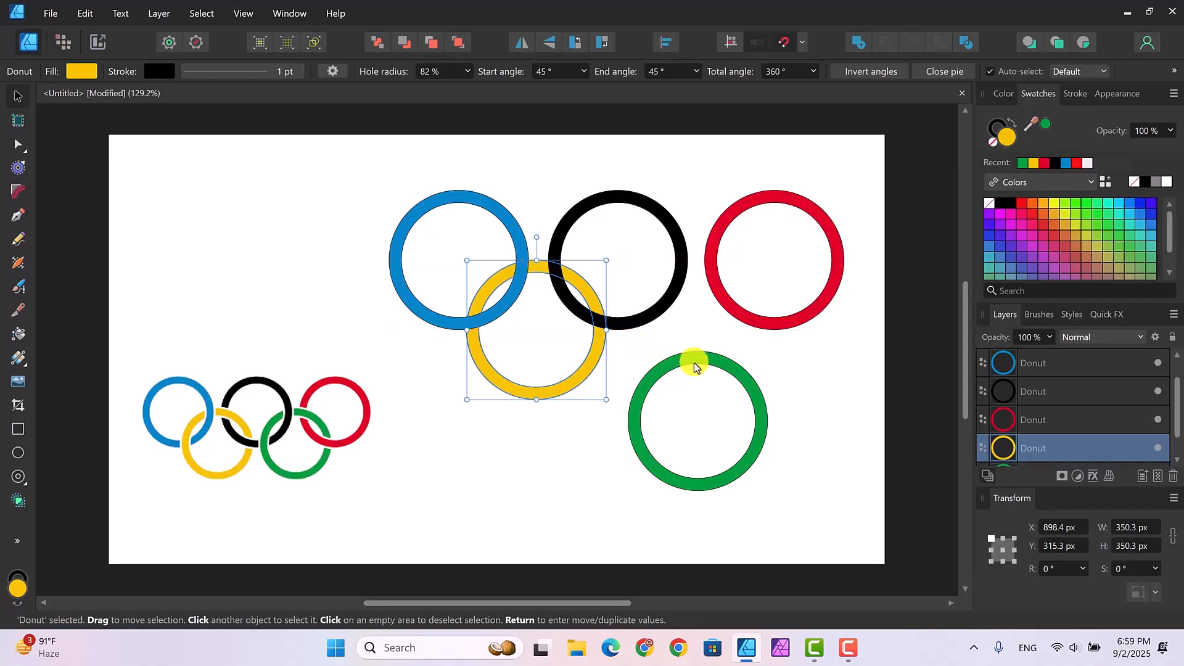
{"action": "left_click_drag", "start_coordinate": [700, 357], "coordinate": [703, 265]}
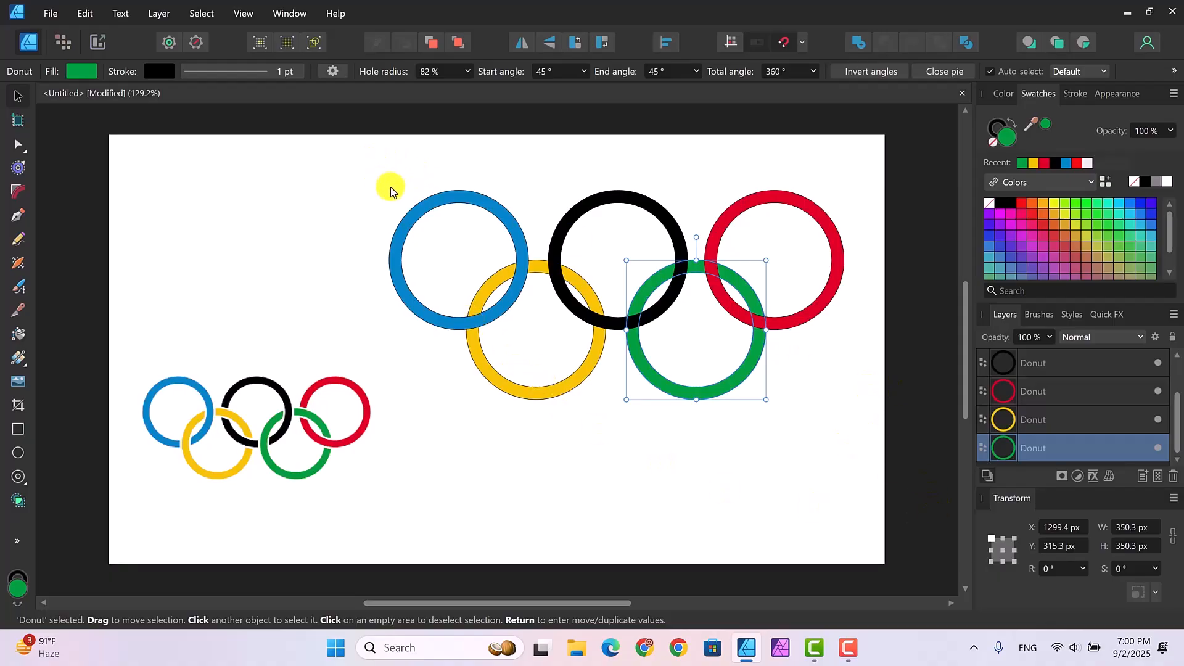
{"action": "left_click", "coordinate": [360, 195]}
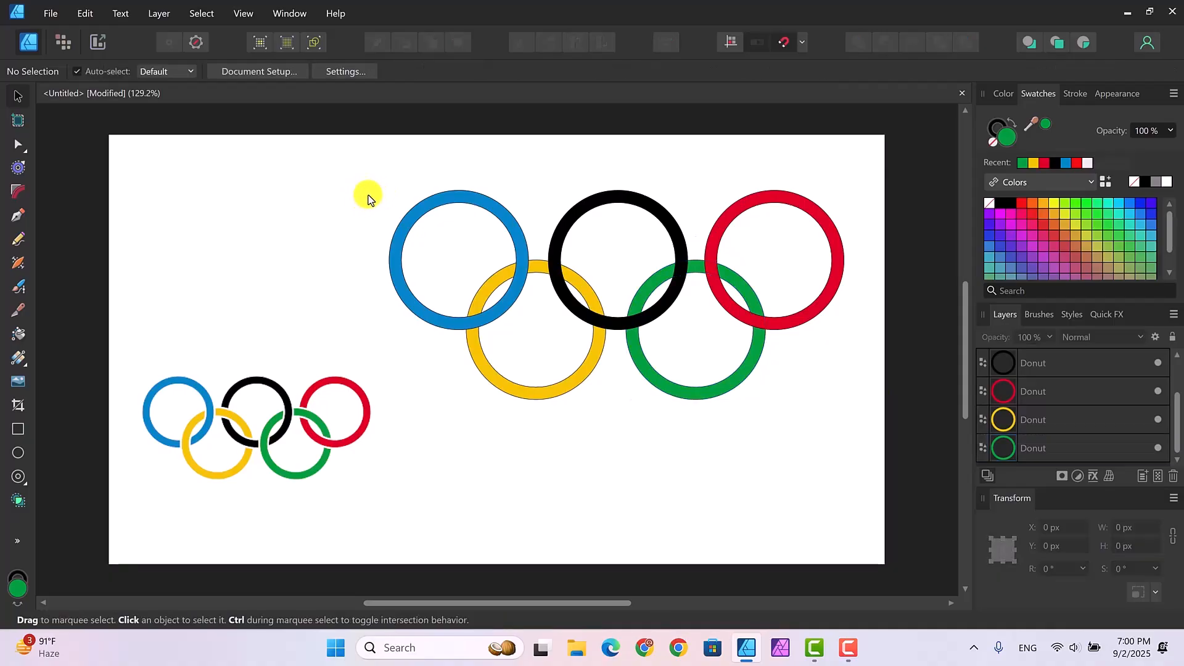
{"action": "left_click_drag", "start_coordinate": [362, 194], "coordinate": [620, 414]}
{"action": "left_click", "coordinate": [367, 223]}
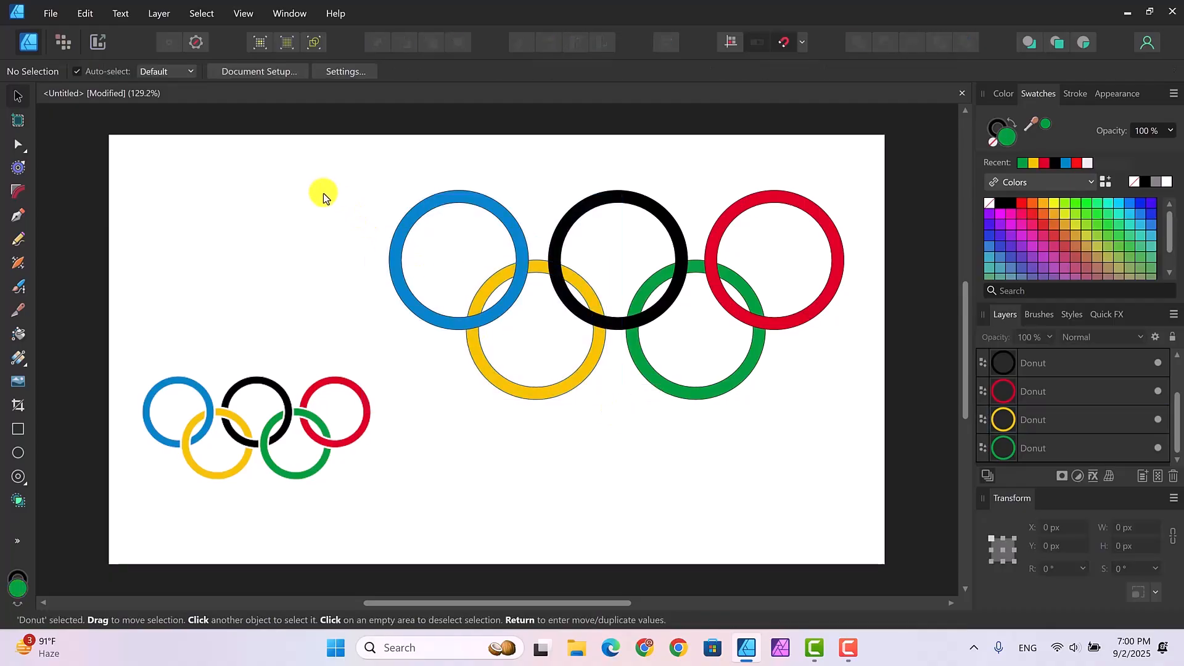
Duplicate the blue and yellow rings together and intersect the copies to get the two pieces where they overlap
{"action": "left_click_drag", "start_coordinate": [423, 187], "coordinate": [617, 400]}
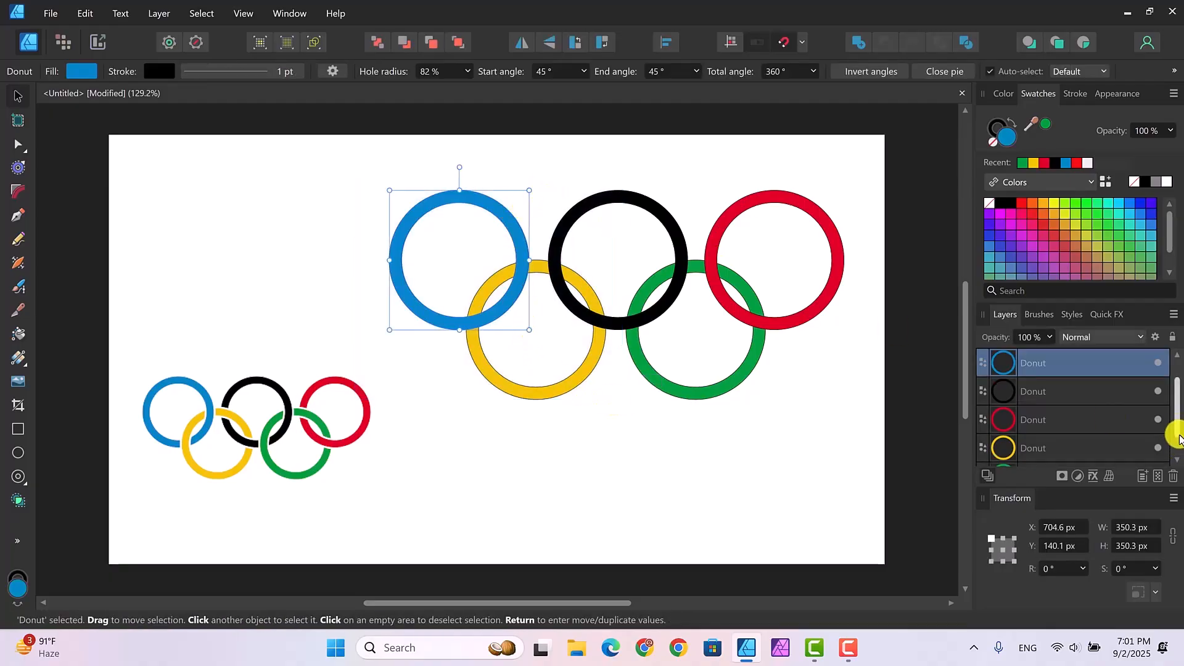
{"action": "left_click", "coordinate": [1096, 446], "text": "ctrl"}
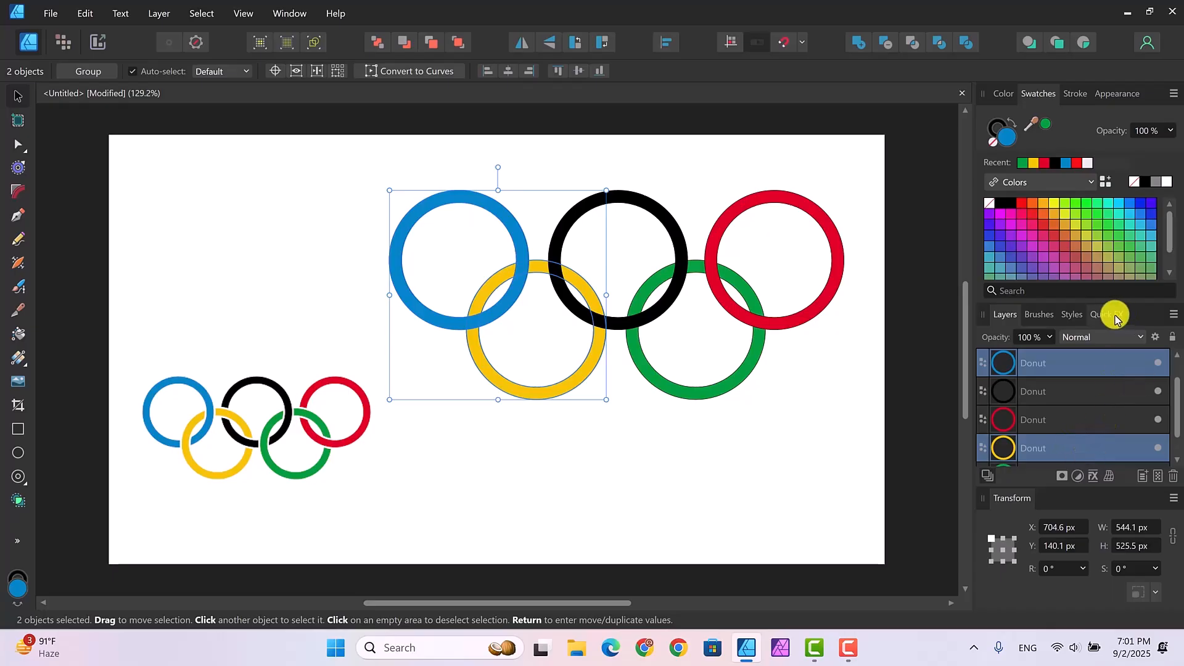
{"action": "right_click", "coordinate": [1067, 363]}
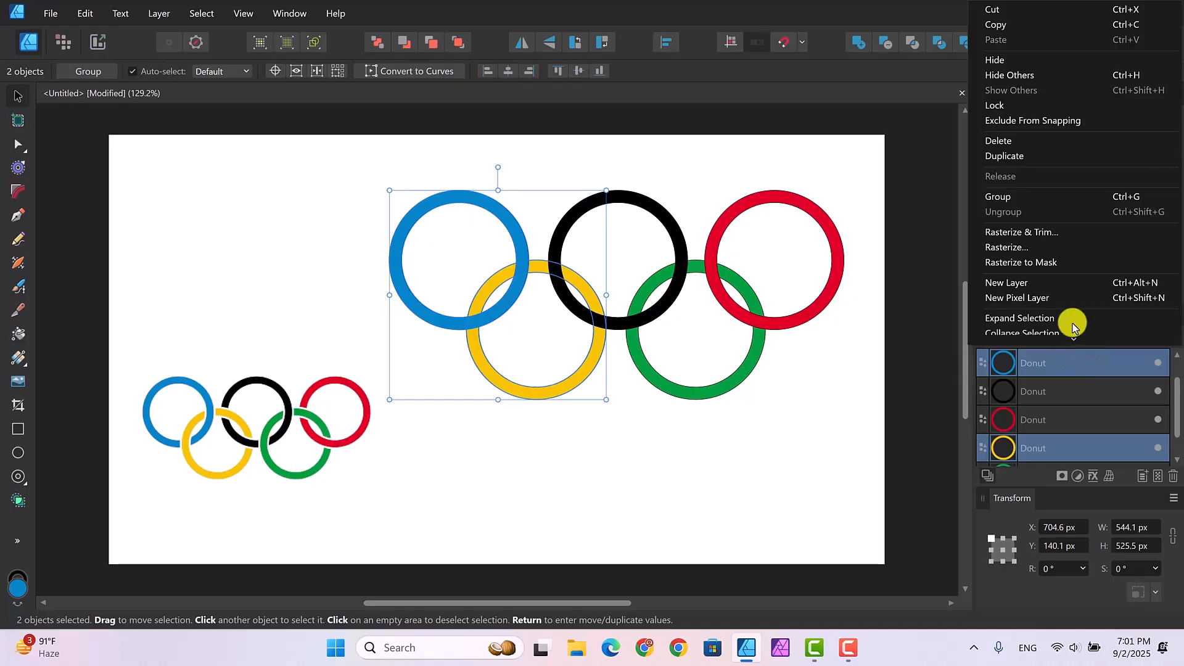
{"action": "left_click", "coordinate": [1015, 162]}
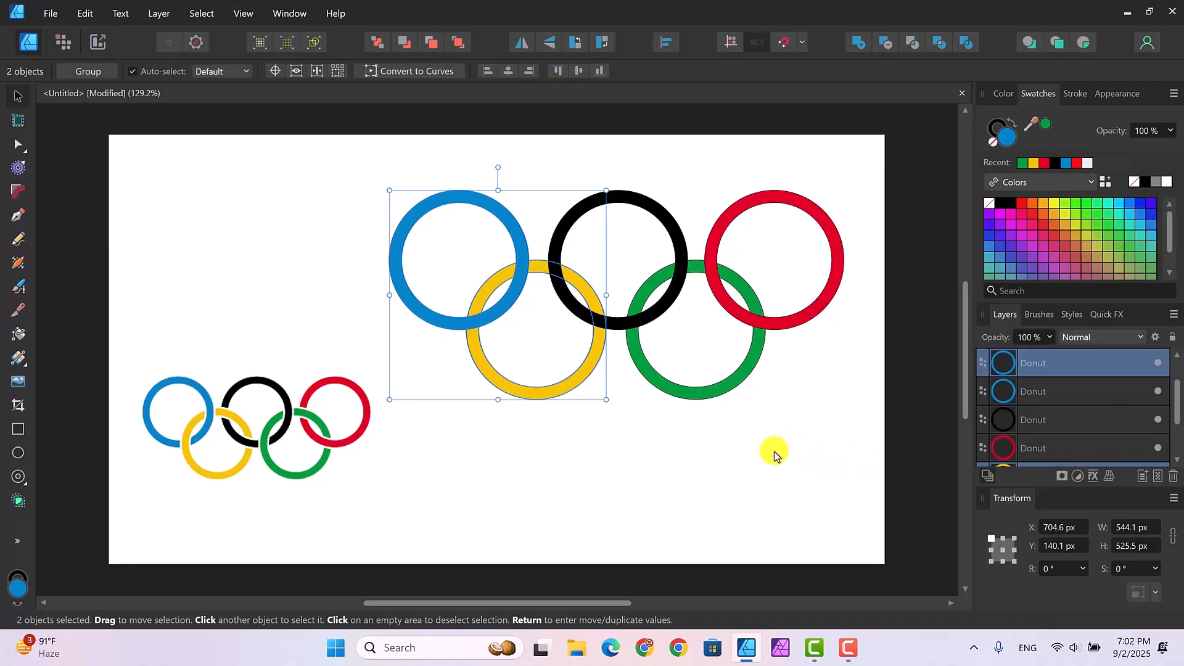
{"action": "left_click", "coordinate": [911, 44]}
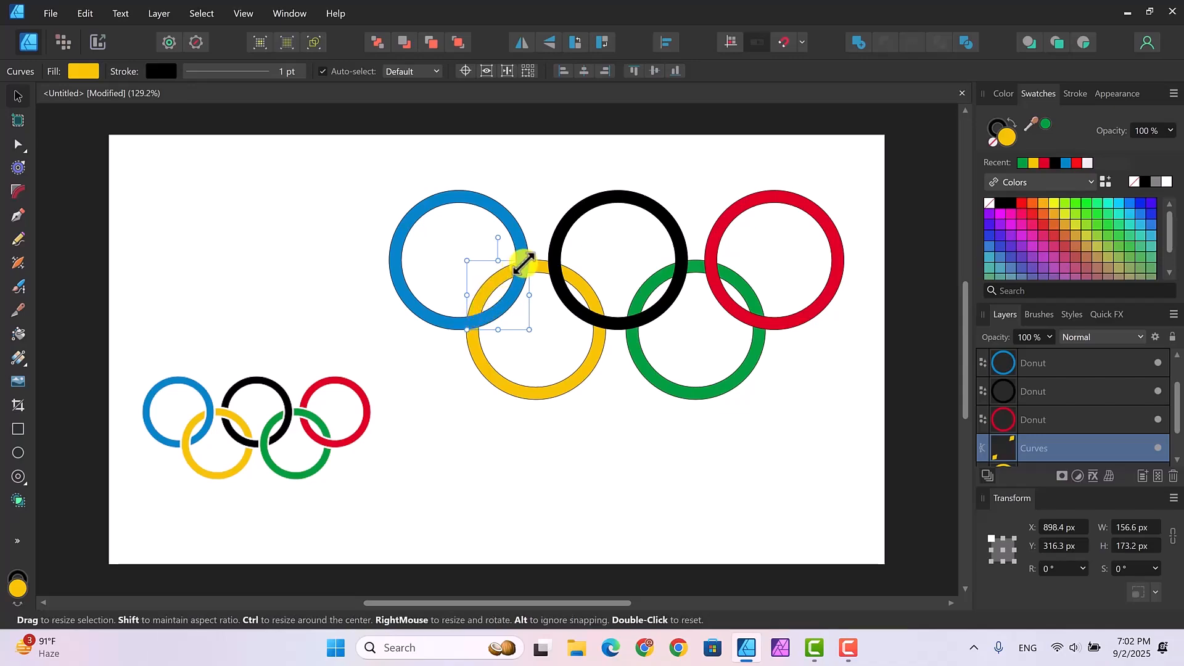
Delete all nodes of the upper overlap piece between the blue and yellow rings, keeping only the lower piece
{"action": "left_click", "coordinate": [17, 146]}
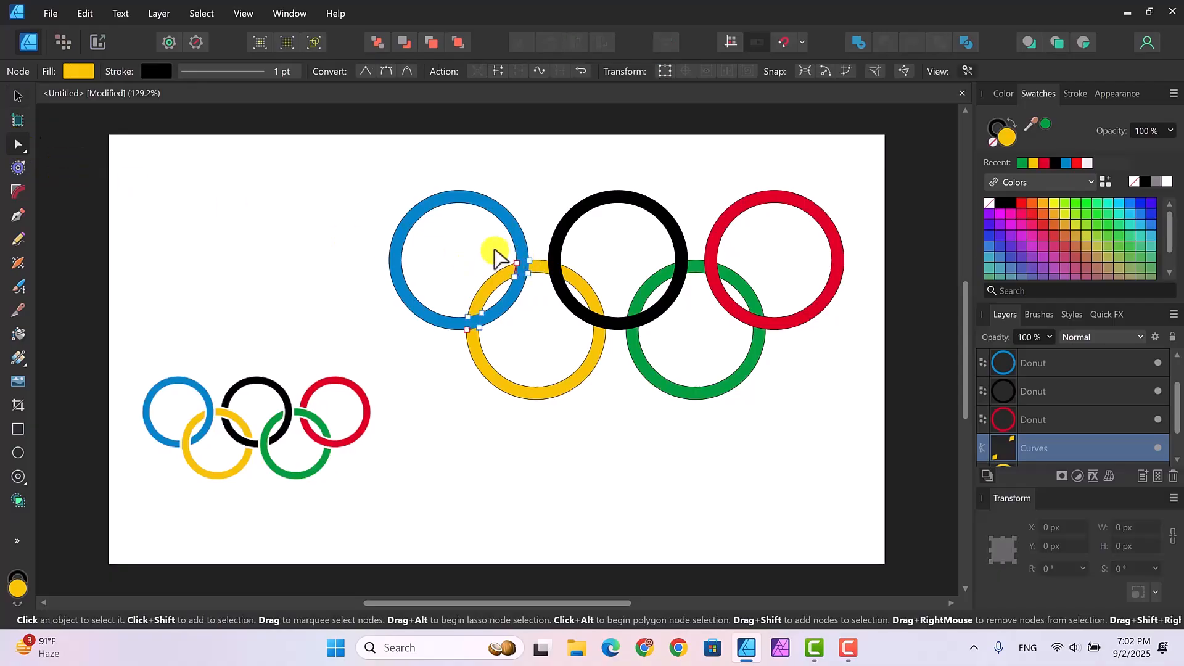
{"action": "left_click_drag", "start_coordinate": [494, 247], "coordinate": [541, 304]}
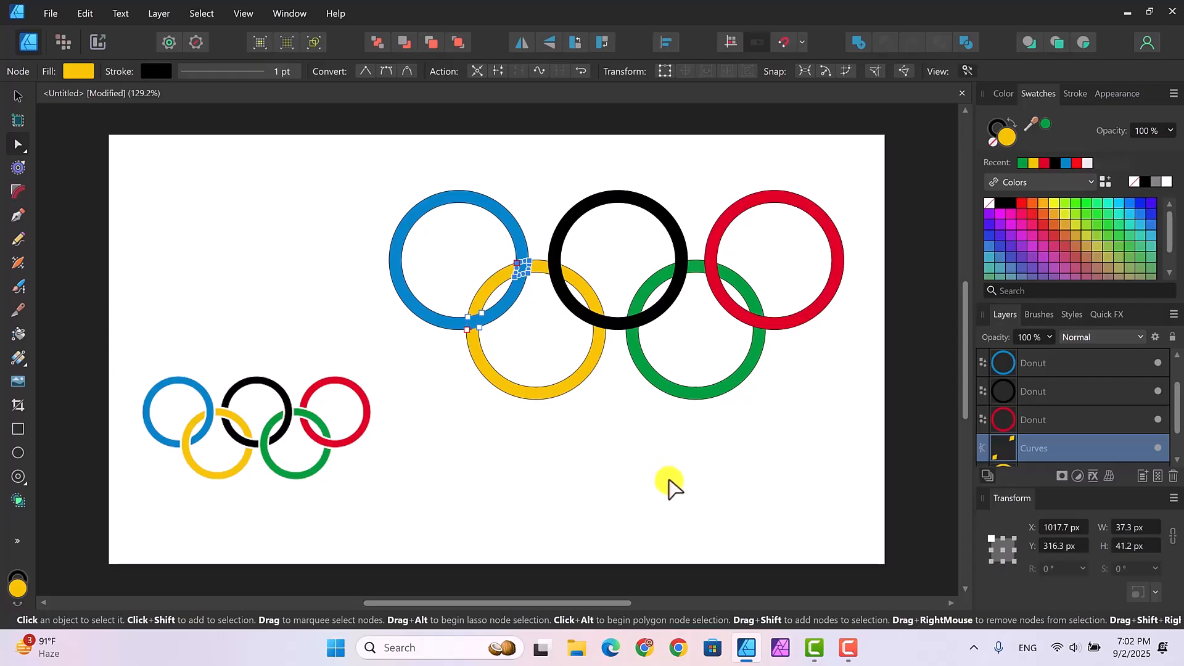
{"action": "key", "text": "Delete"}
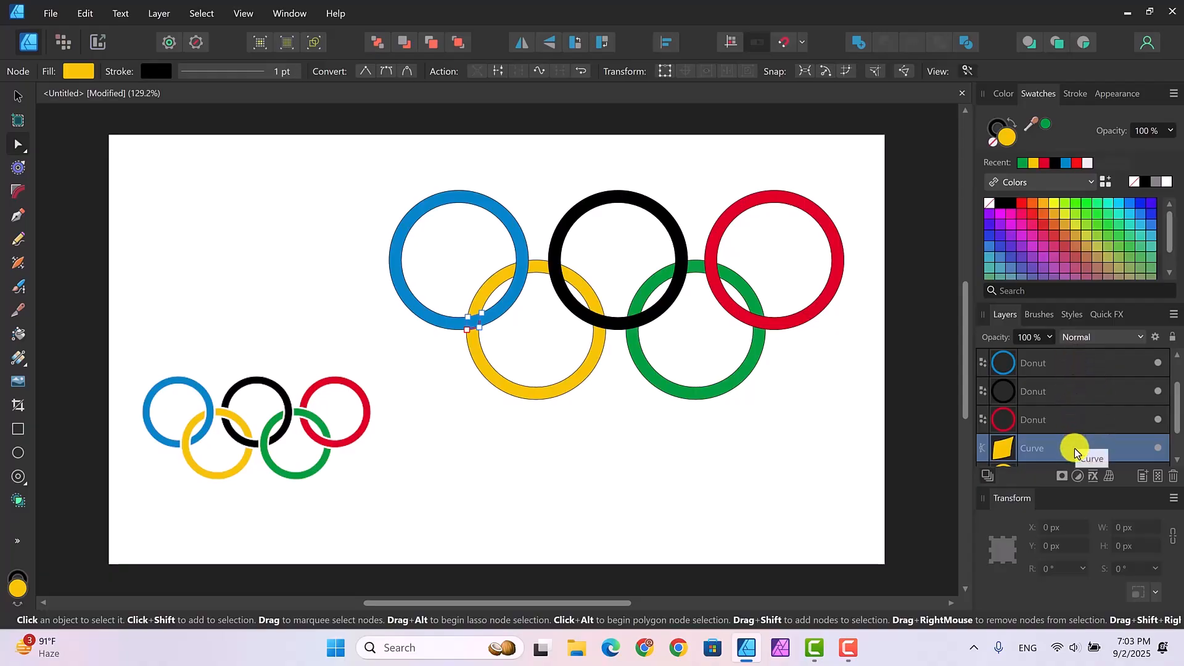
Move the remaining overlap piece directly above the blue ring in the layer order and subtract it from that ring
{"action": "mouse_move", "coordinate": [1080, 448]}
{"action": "left_mouse_down"}
{"action": "mouse_move", "coordinate": [1090, 357]}
{"action": "mouse_move", "coordinate": [1066, 372]}
{"action": "mouse_move", "coordinate": [1066, 400]}
{"action": "left_mouse_up"}
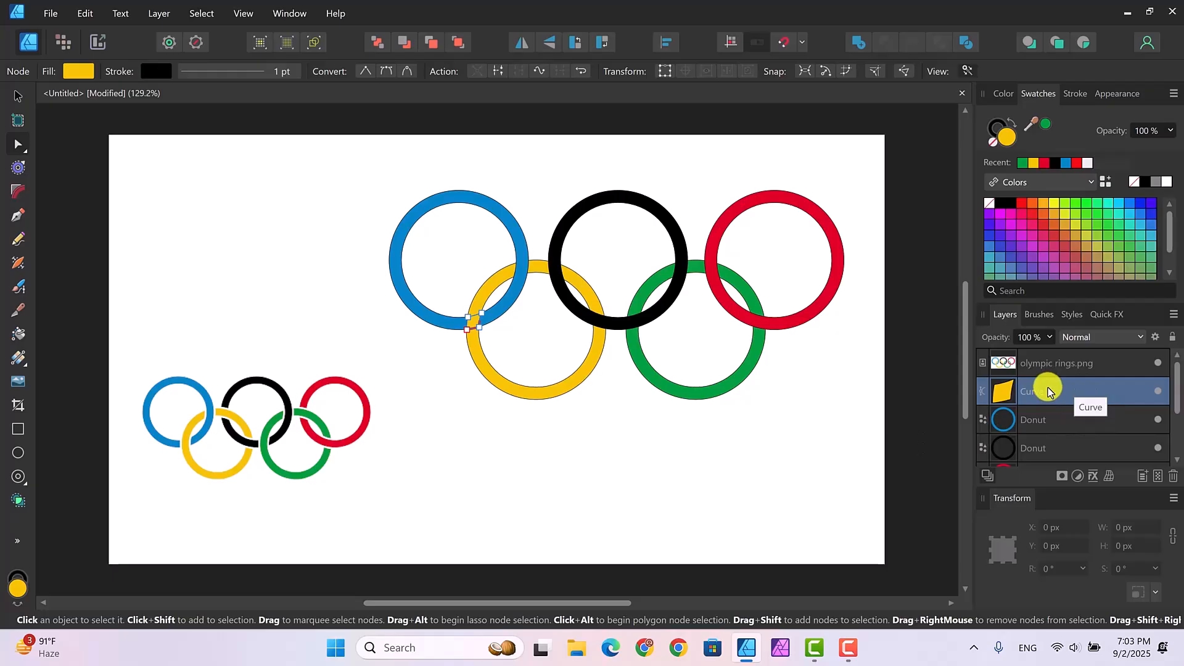
{"action": "left_click", "coordinate": [469, 318]}
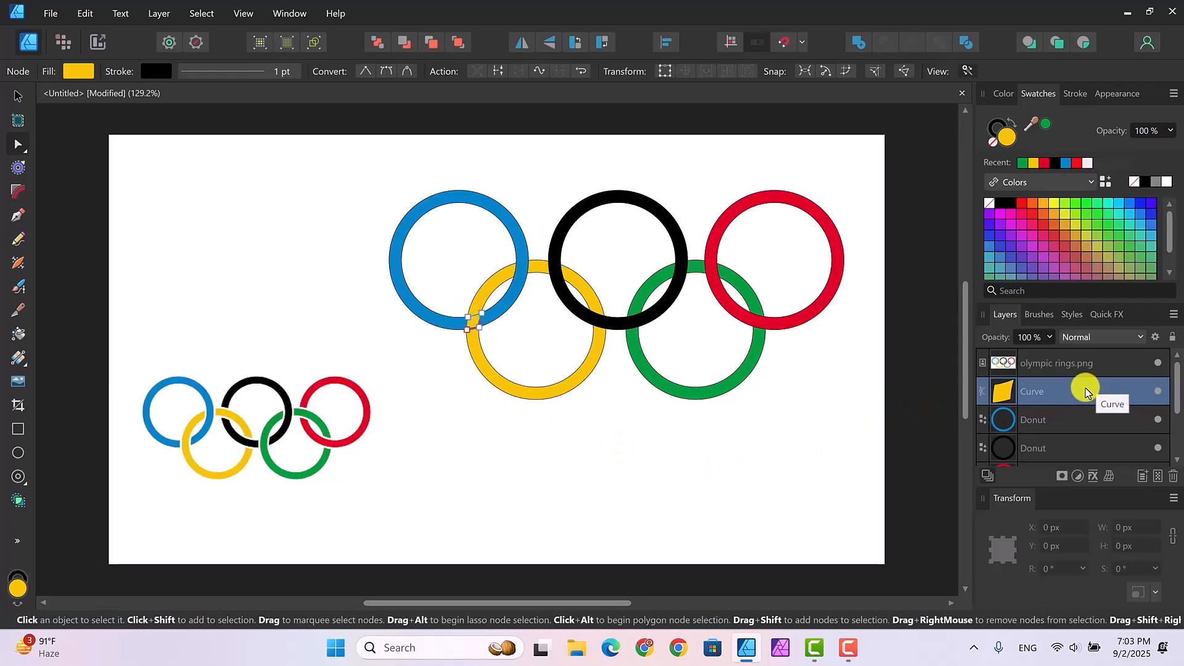
{"action": "left_click", "coordinate": [1075, 418], "text": "shift"}
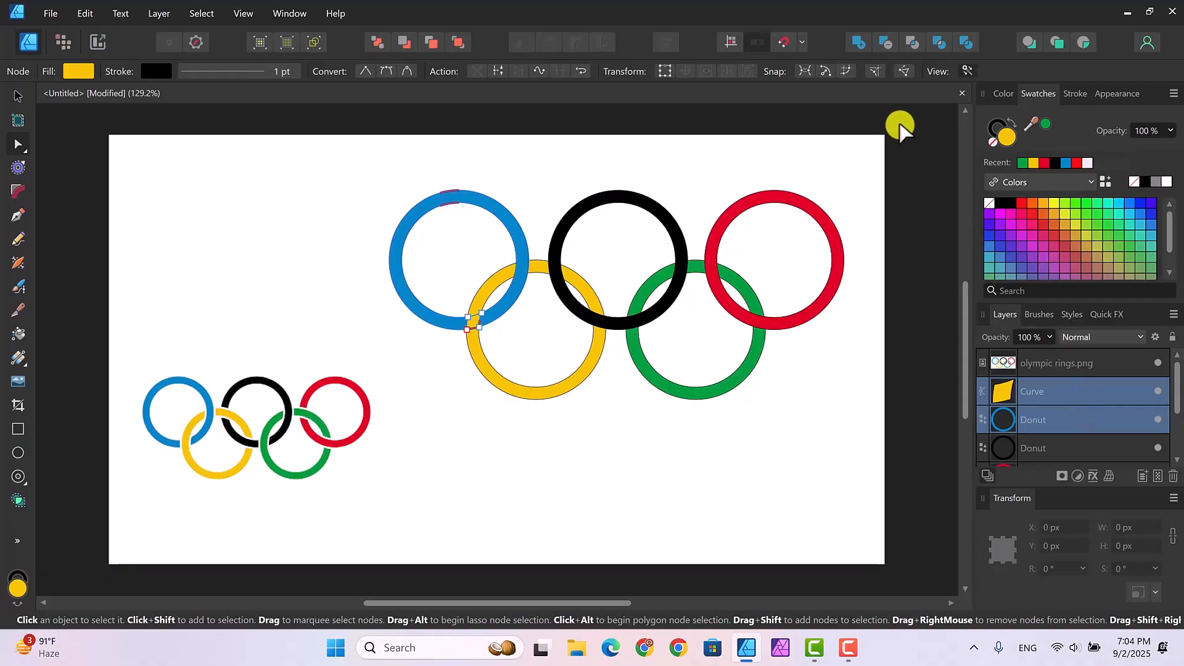
{"action": "left_click", "coordinate": [883, 44]}
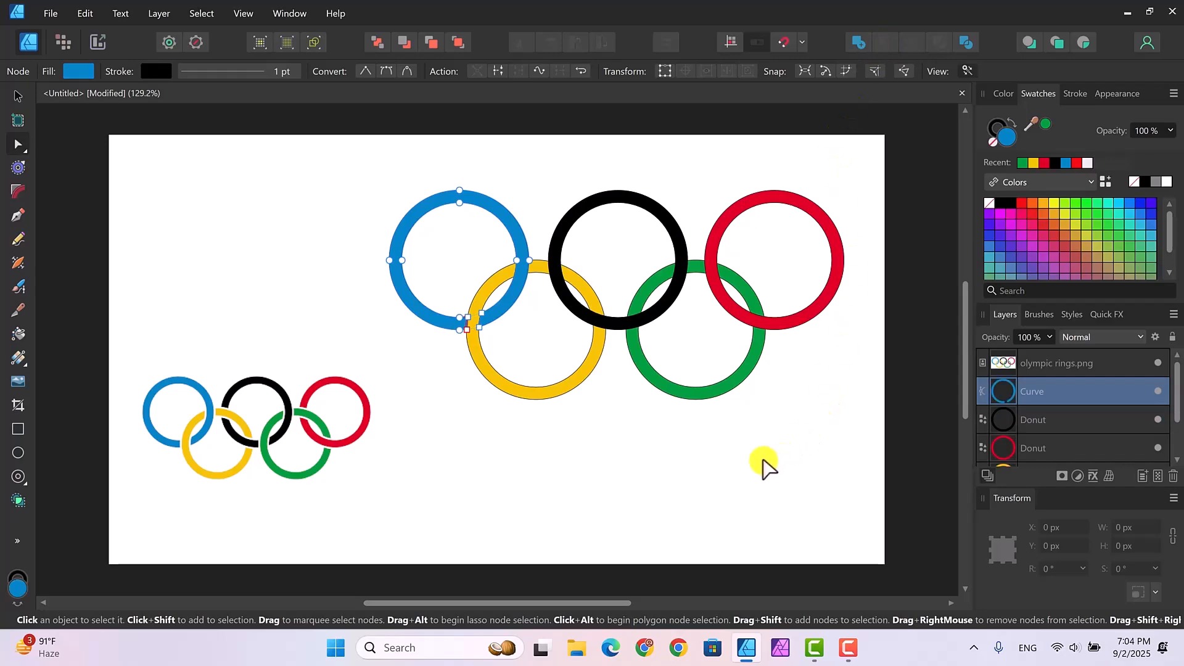
{"action": "left_click", "coordinate": [19, 97]}
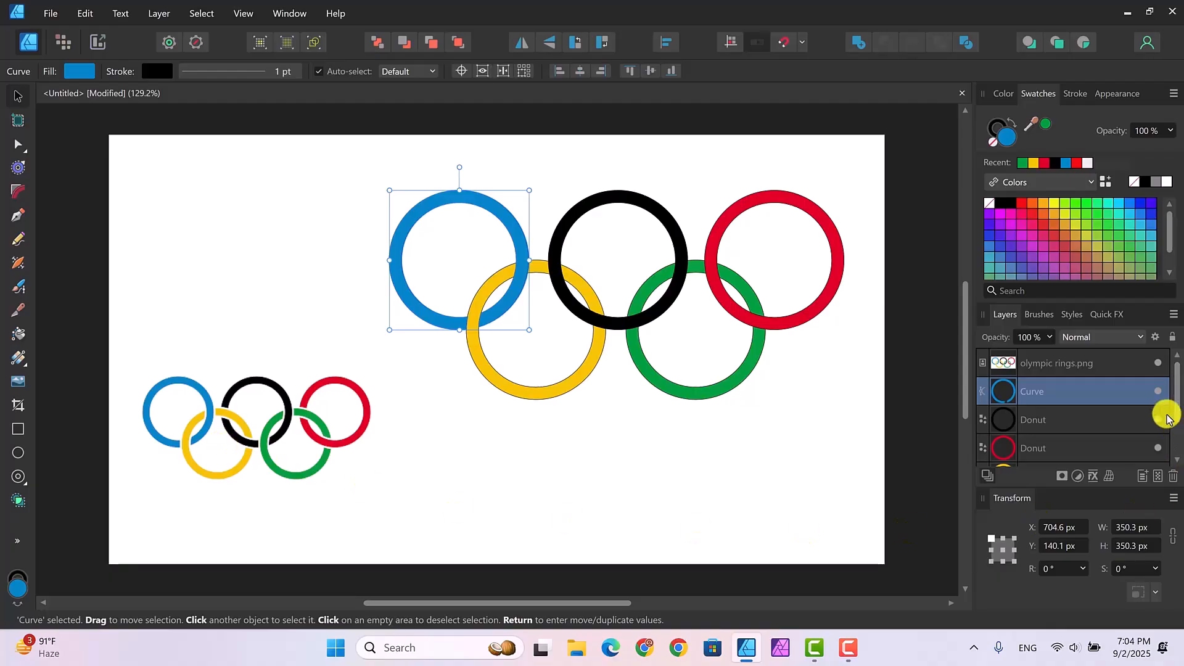
Duplicate the black and yellow rings together and intersect the copies to get the two pieces where they overlap
{"action": "scroll", "coordinate": [1173, 420], "scroll_direction": "down", "scroll_amount": 1}
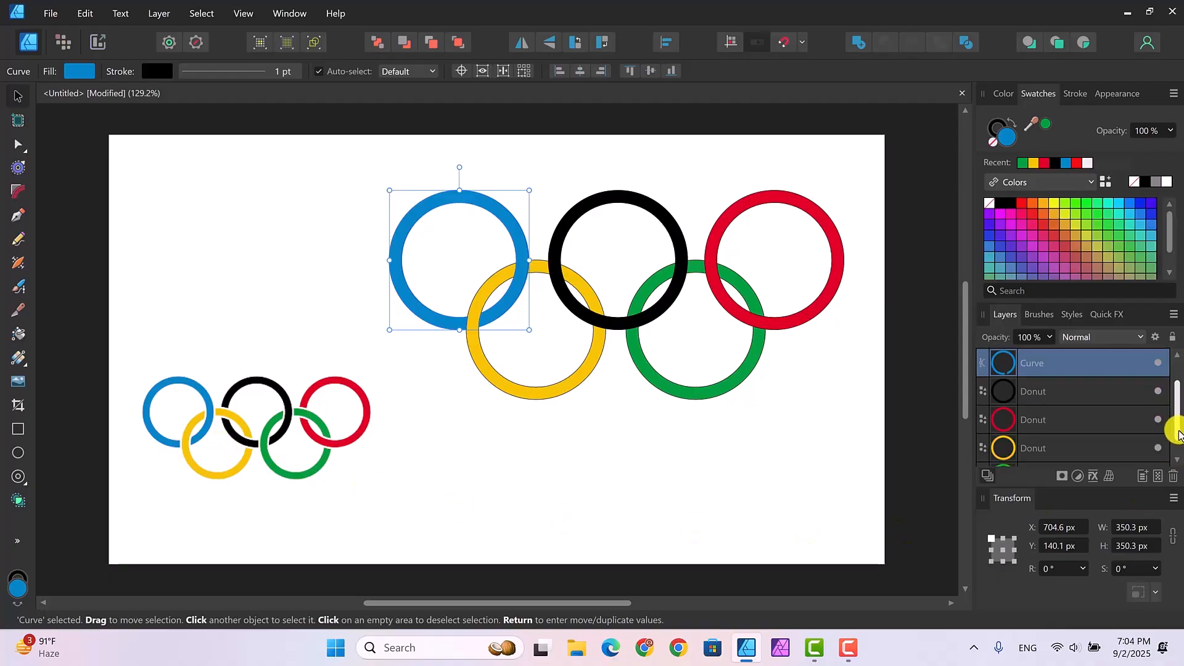
{"action": "left_click", "coordinate": [1086, 393]}
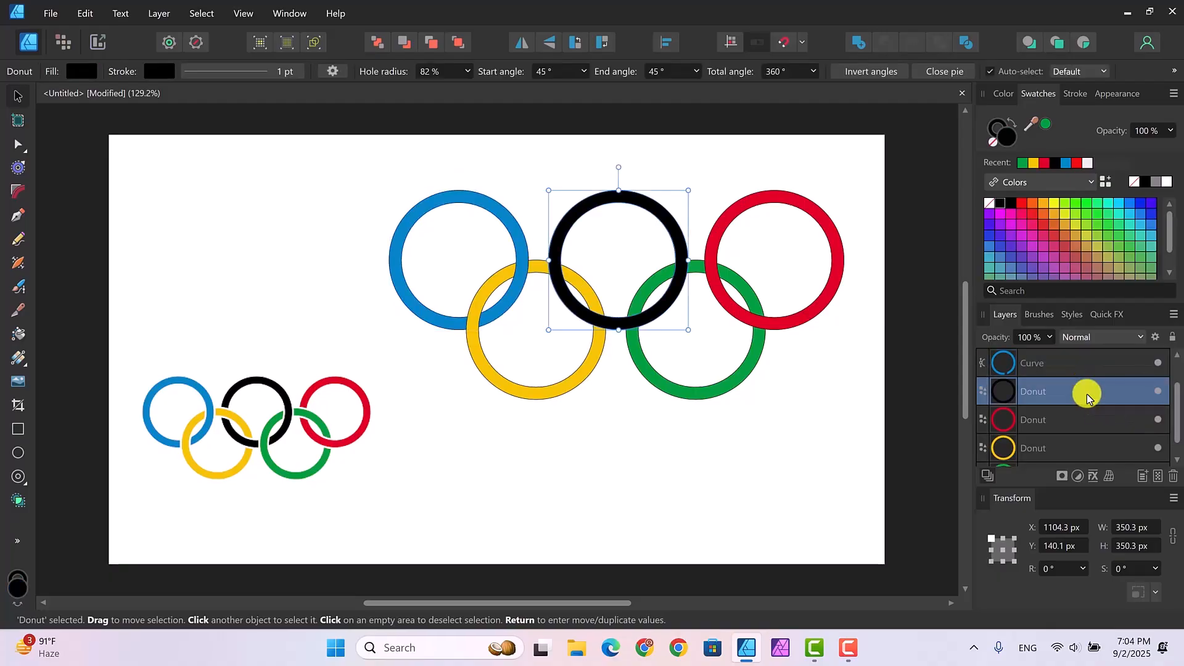
{"action": "left_click", "coordinate": [1079, 446], "text": "ctrl"}
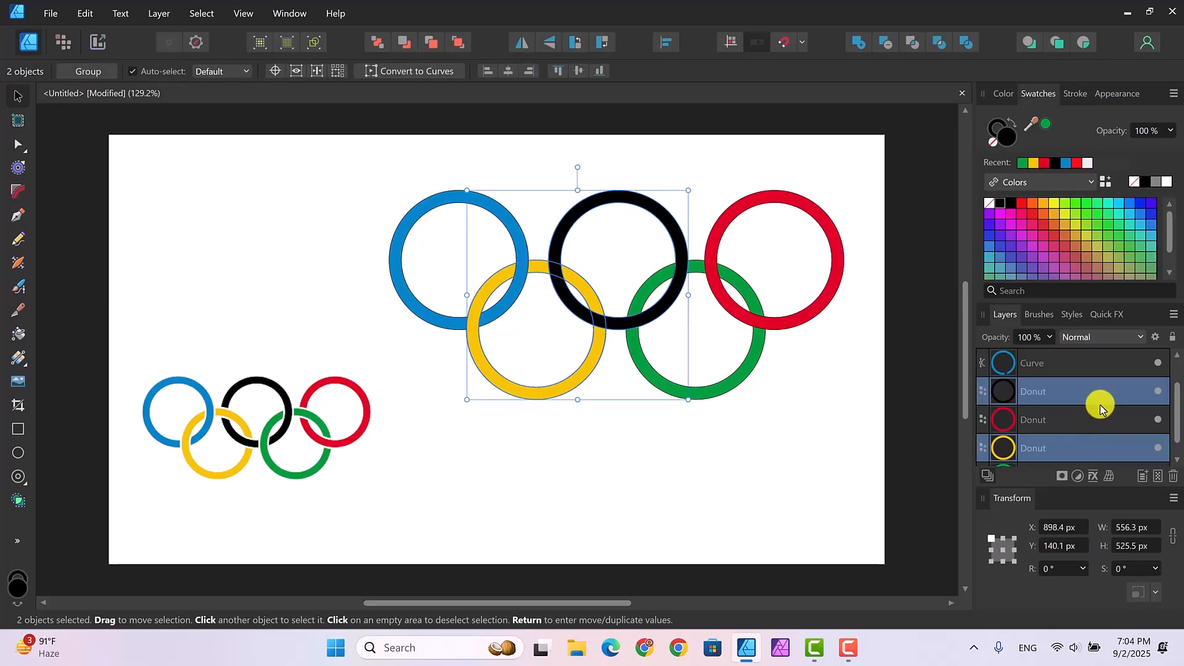
{"action": "right_click", "coordinate": [1062, 393]}
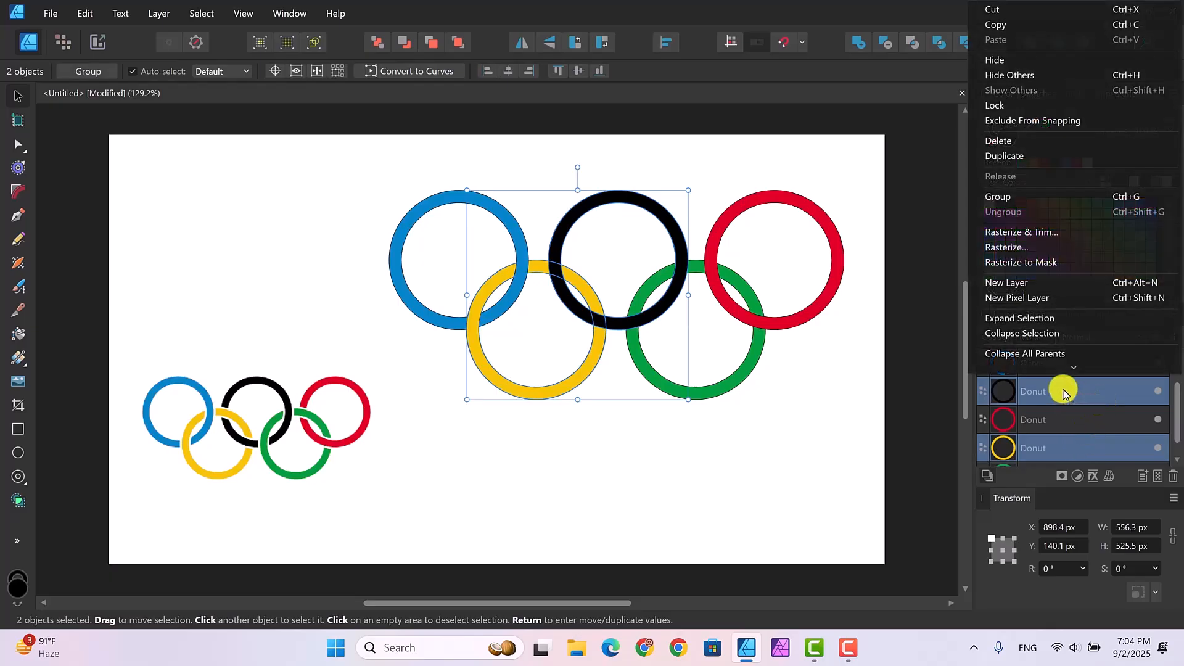
{"action": "left_click", "coordinate": [1026, 161]}
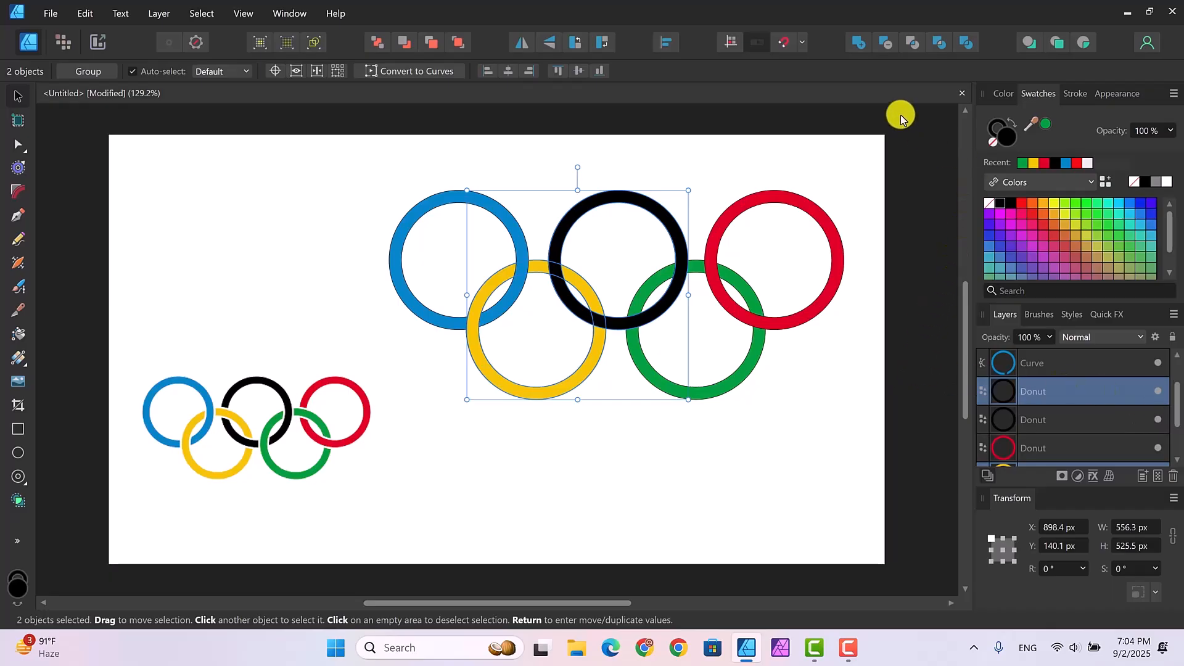
{"action": "left_click", "coordinate": [912, 44]}
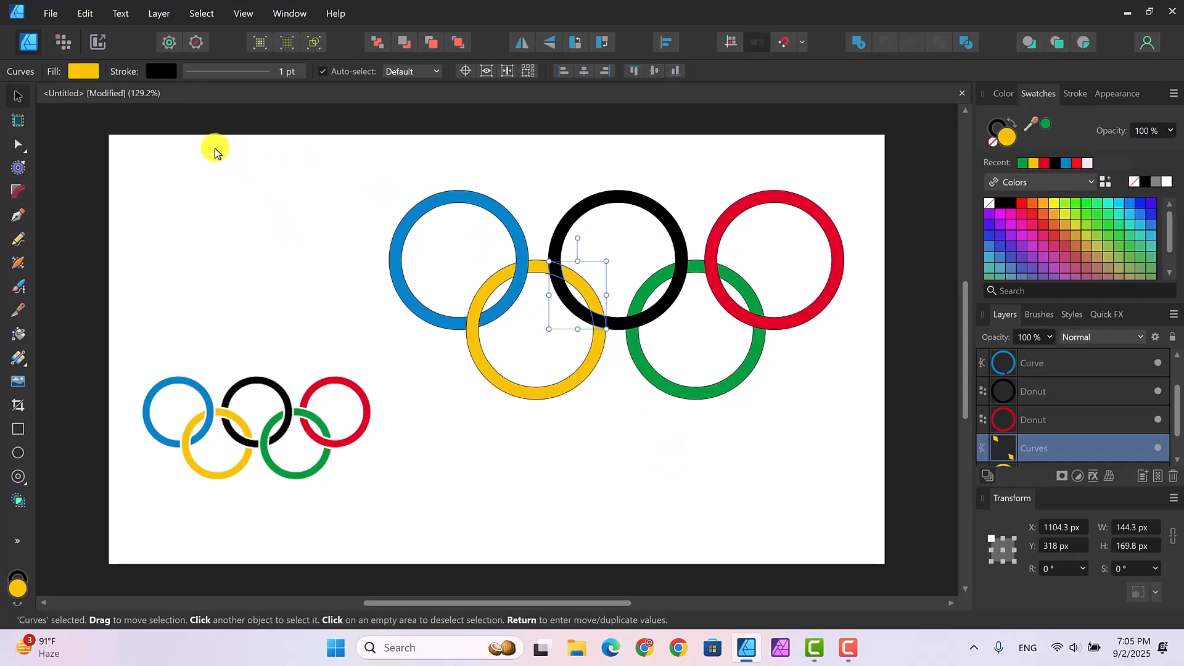
Delete all nodes of the lower overlap piece between the black and yellow rings, keeping only the upper piece
{"action": "left_click", "coordinate": [18, 145]}
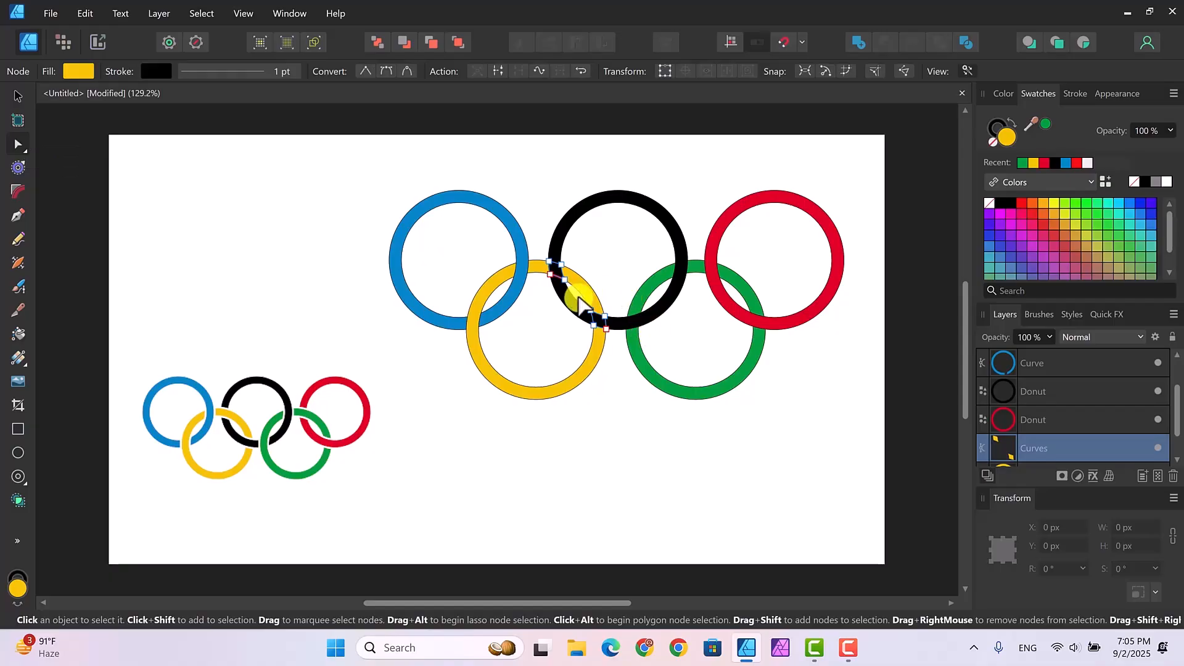
{"action": "left_click_drag", "start_coordinate": [616, 299], "coordinate": [577, 345]}
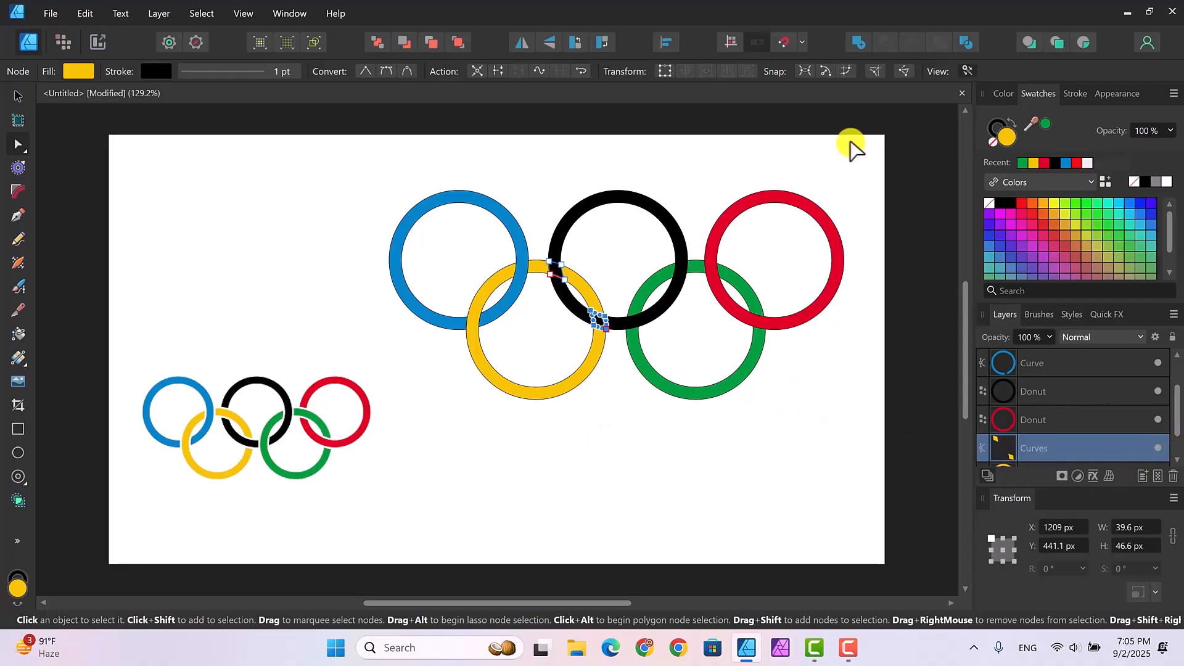
{"action": "key", "text": "Delete"}
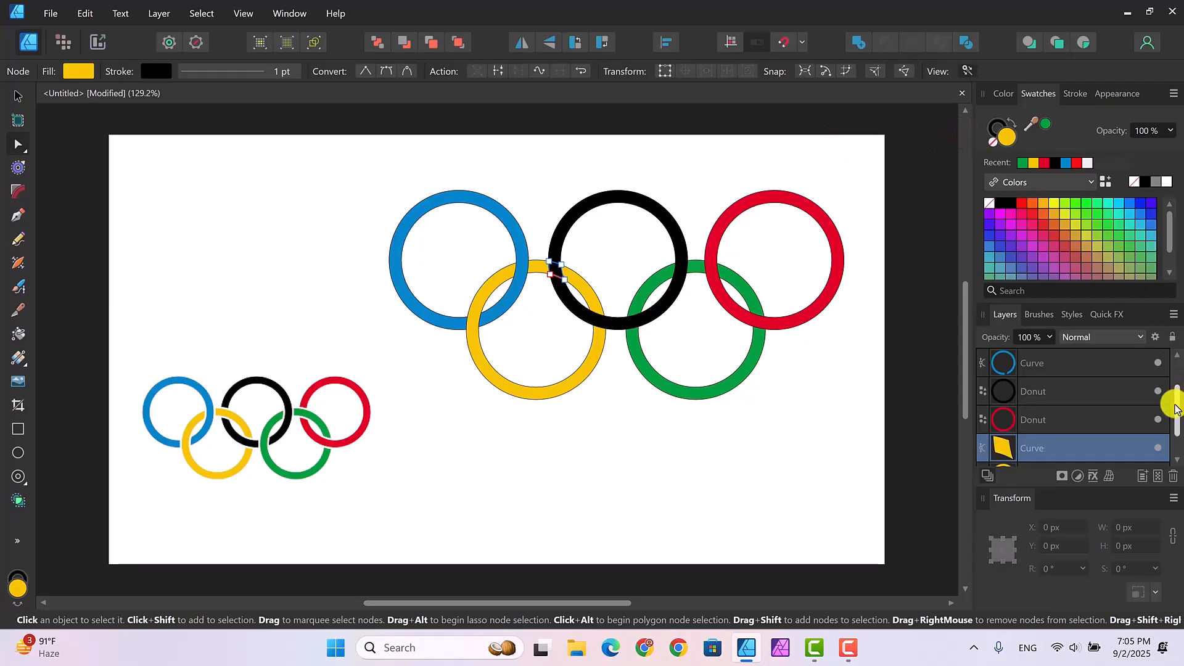
Move the remaining yellow overlap piece directly above the black ring in the layer order and subtract it from that ring
{"action": "scroll", "coordinate": [1175, 407], "scroll_direction": "down", "scroll_amount": 1}
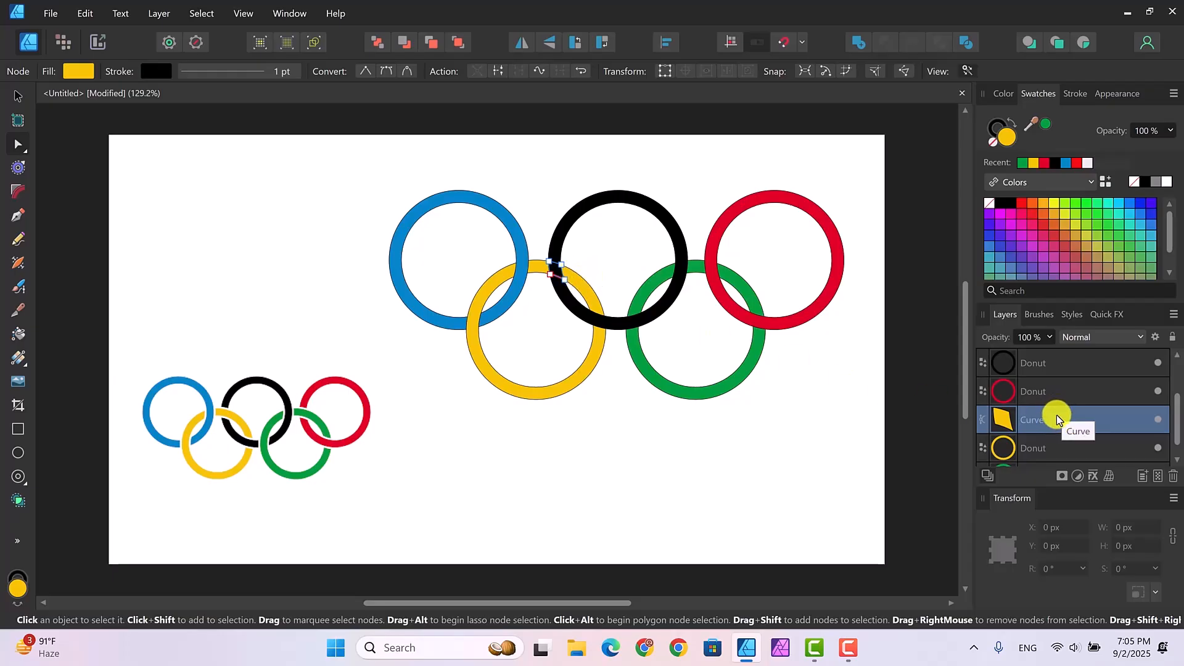
{"action": "left_click", "coordinate": [431, 41]}
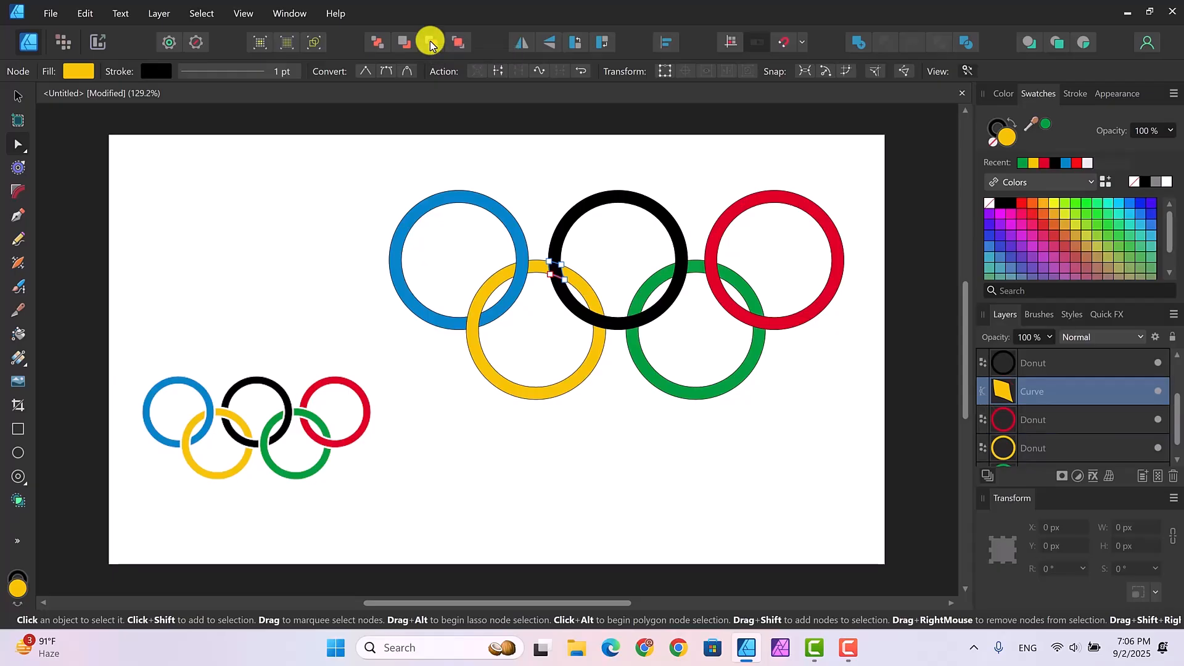
{"action": "left_click", "coordinate": [430, 42]}
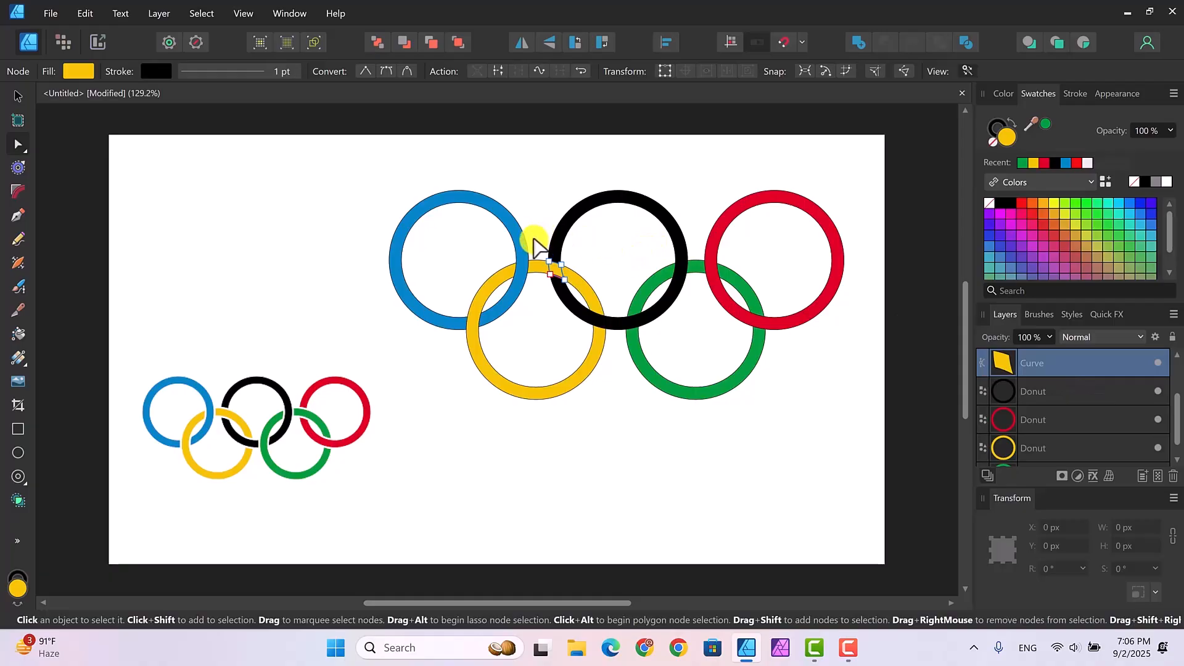
{"action": "left_click_drag", "start_coordinate": [534, 242], "coordinate": [565, 299]}
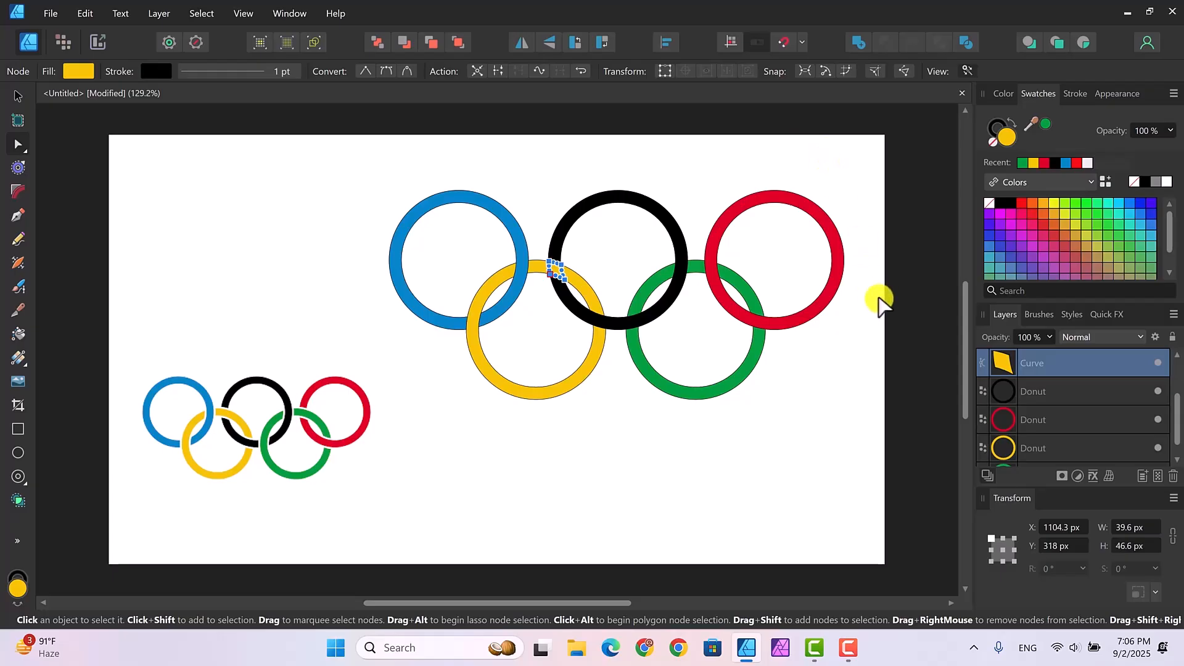
{"action": "left_click", "coordinate": [1067, 390], "text": "shift"}
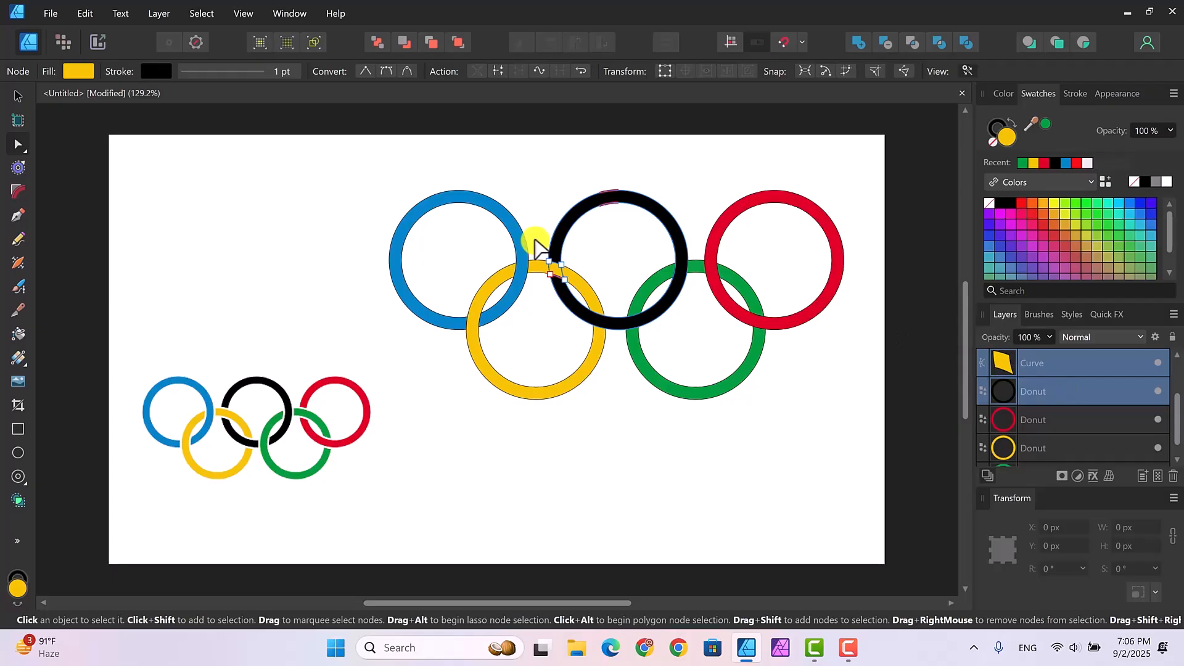
{"action": "left_click_drag", "start_coordinate": [534, 241], "coordinate": [579, 309]}
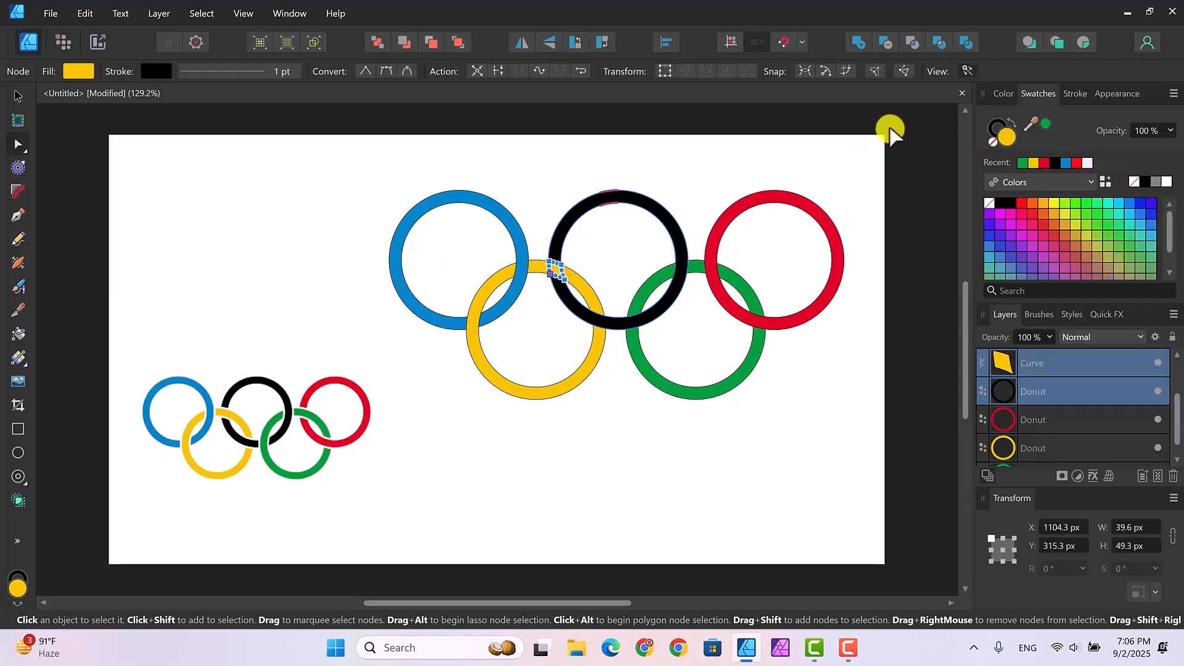
{"action": "left_click", "coordinate": [888, 44]}
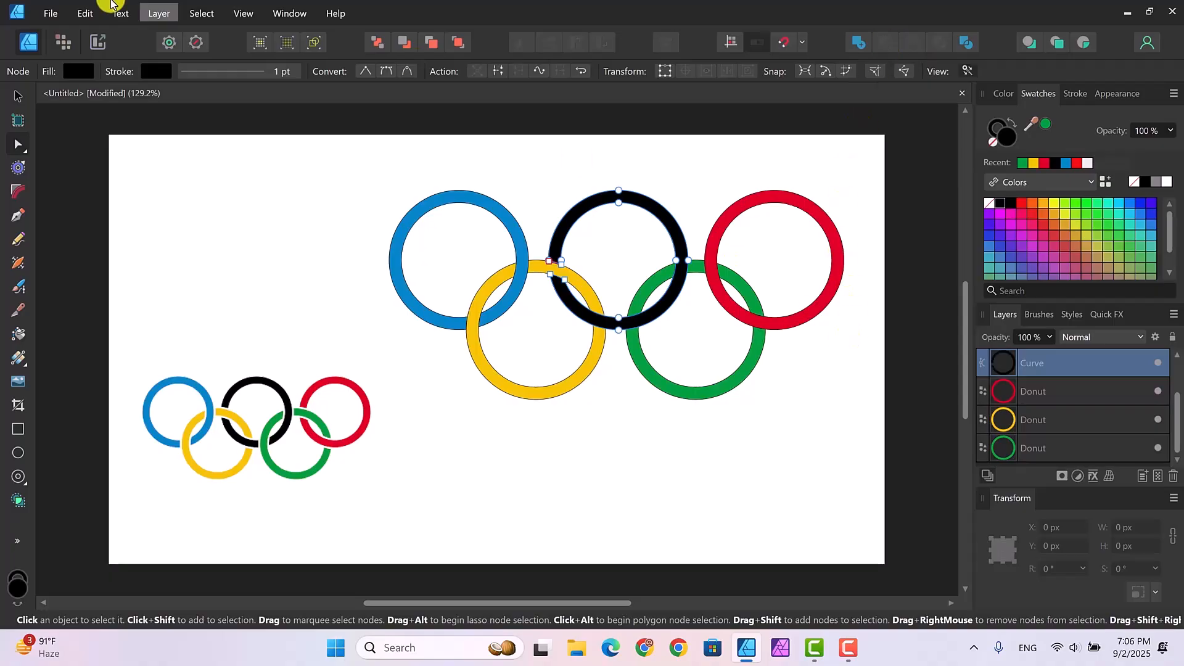
{"action": "left_click", "coordinate": [17, 99]}
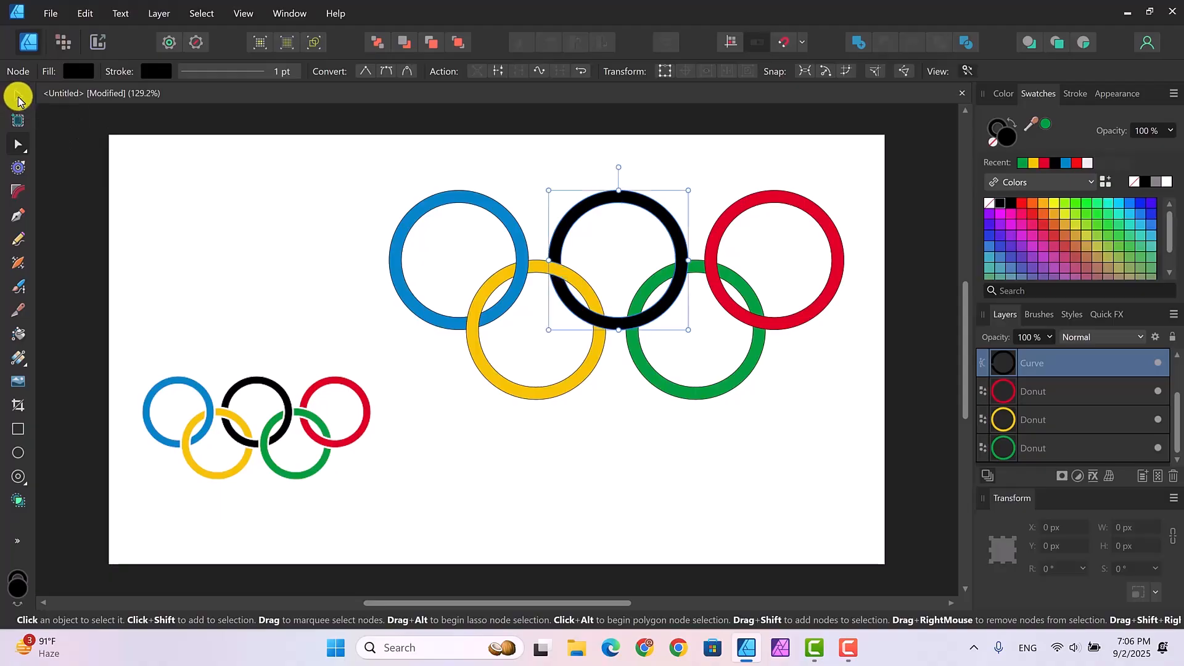
{"action": "left_click", "coordinate": [619, 471]}
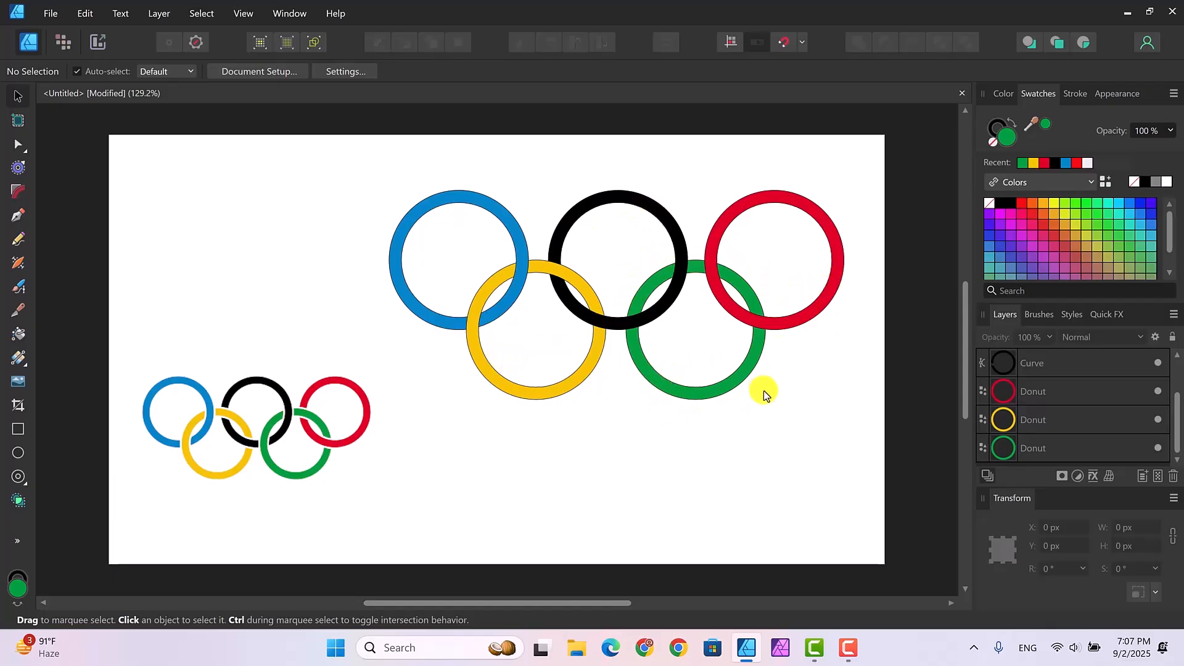
Duplicate the black and green rings together and intersect the copies to get the two pieces where they overlap
{"action": "left_click", "coordinate": [1071, 363]}
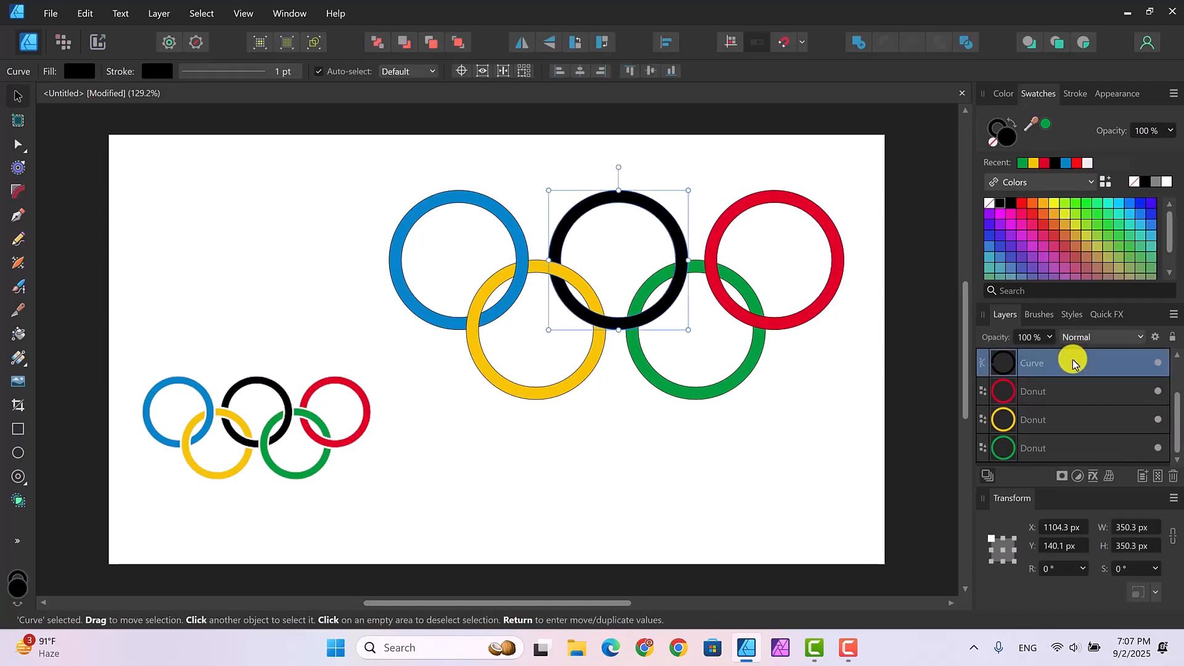
{"action": "left_click", "coordinate": [1071, 449], "text": "ctrl"}
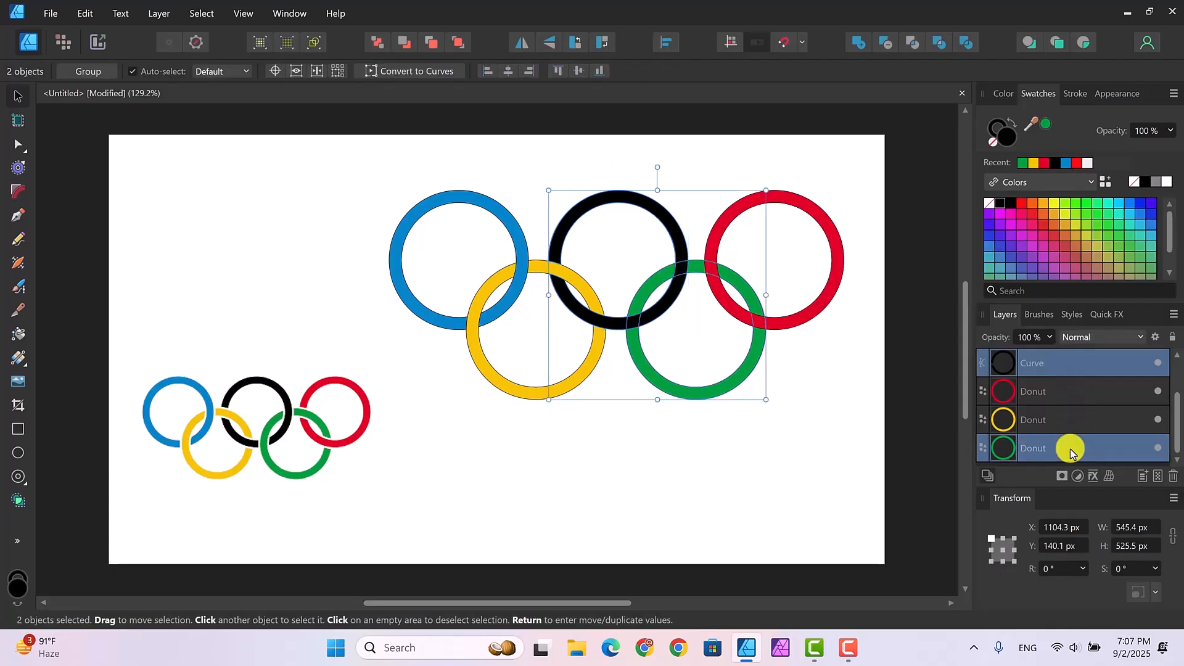
{"action": "right_click", "coordinate": [1064, 363]}
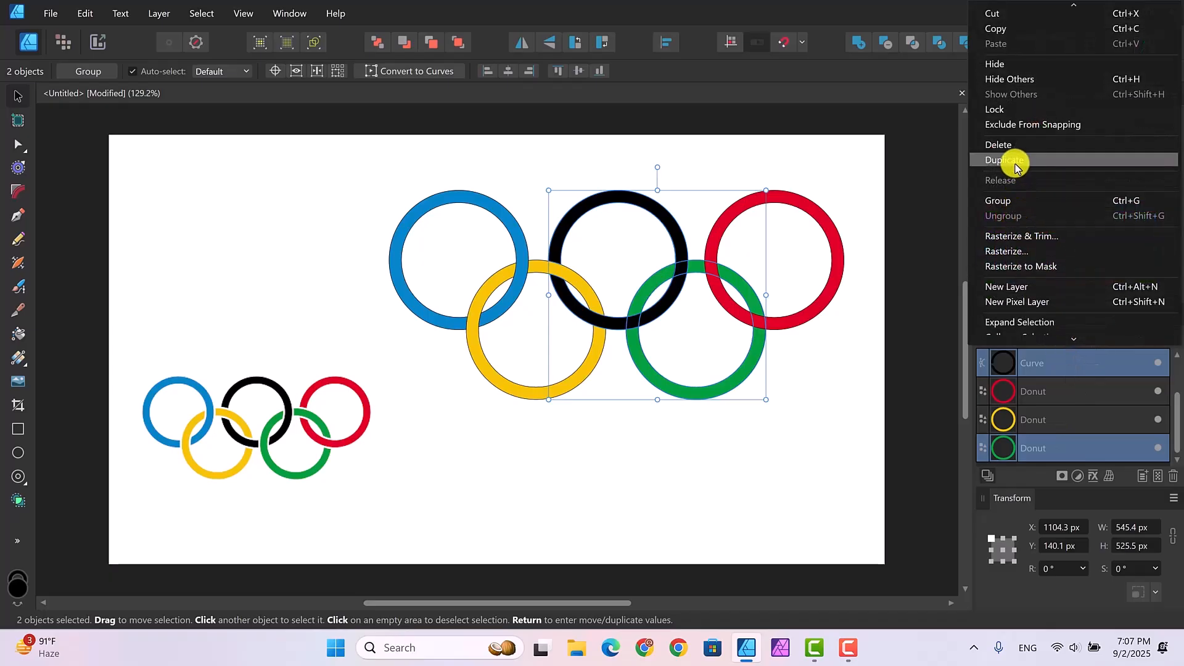
{"action": "left_click", "coordinate": [1013, 157]}
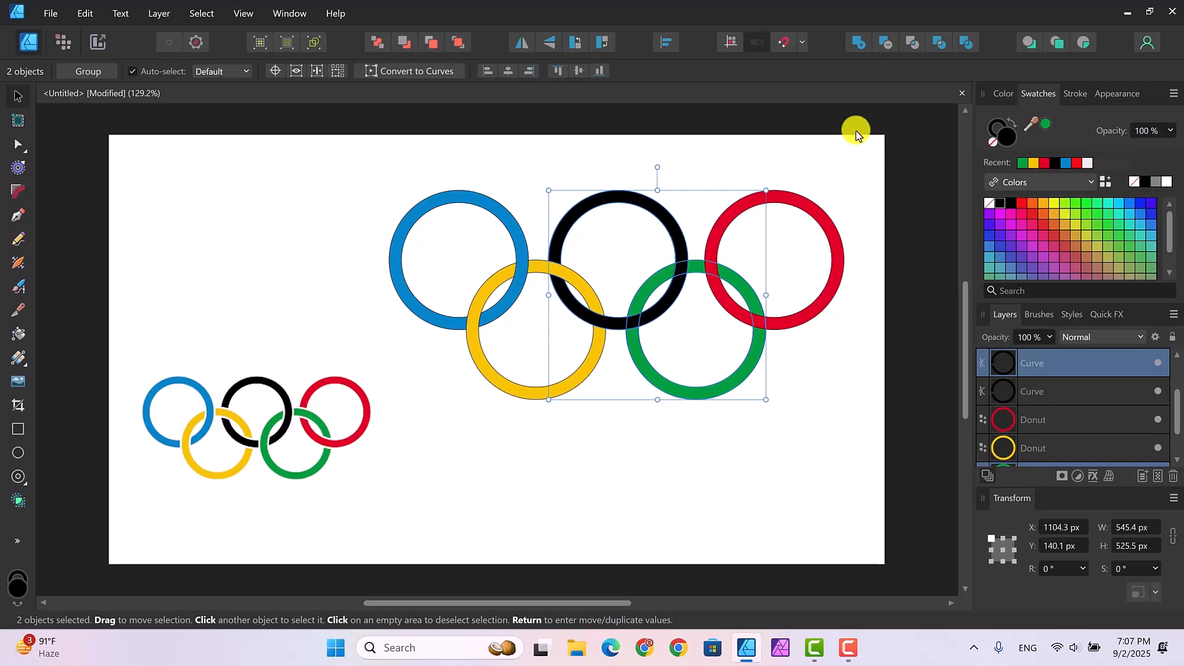
{"action": "left_click", "coordinate": [911, 48]}
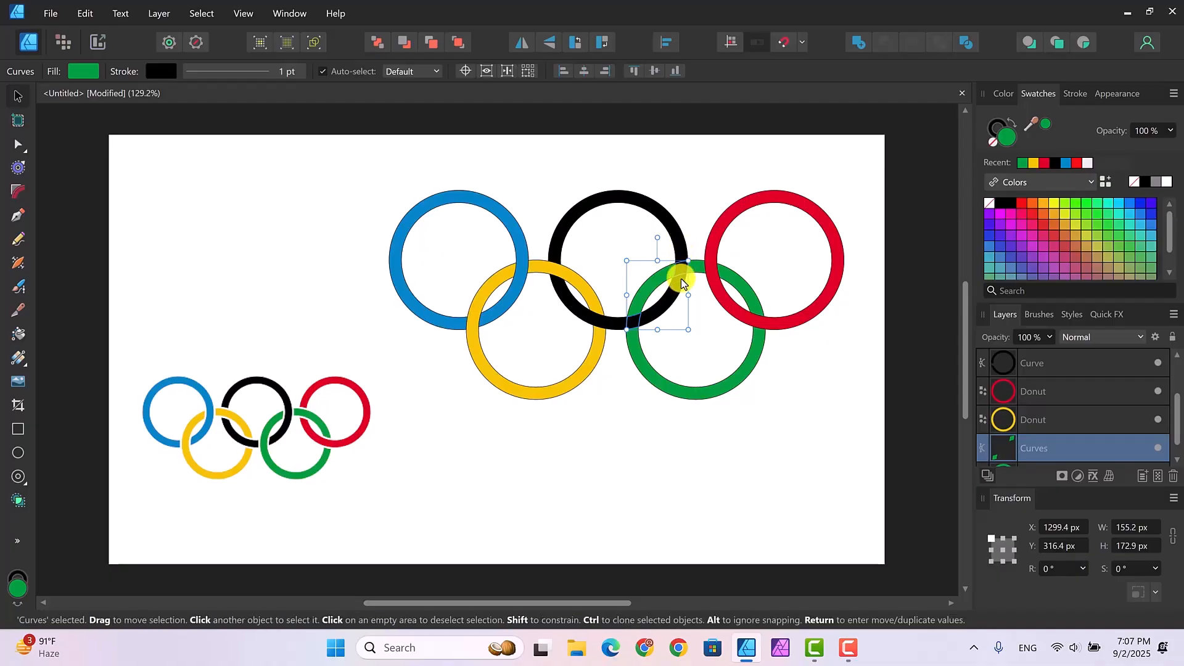
{"action": "left_click", "coordinate": [794, 374]}
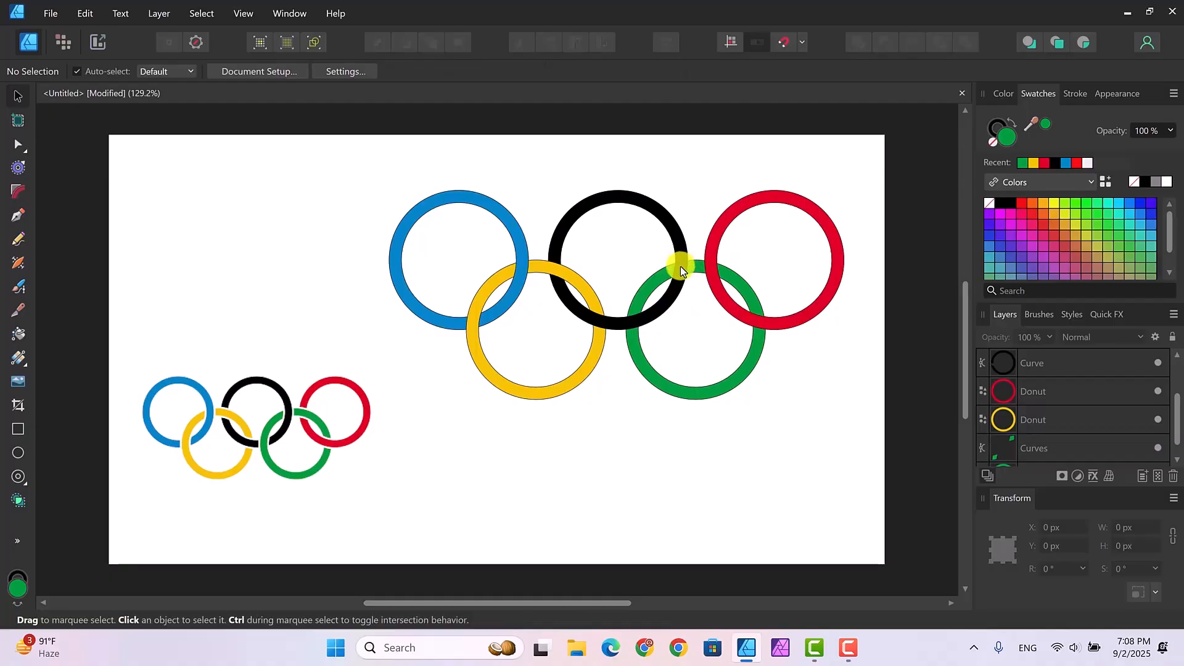
Delete all nodes of the upper overlap piece between the black and green rings, keeping only the lower piece
{"action": "left_click", "coordinate": [18, 145]}
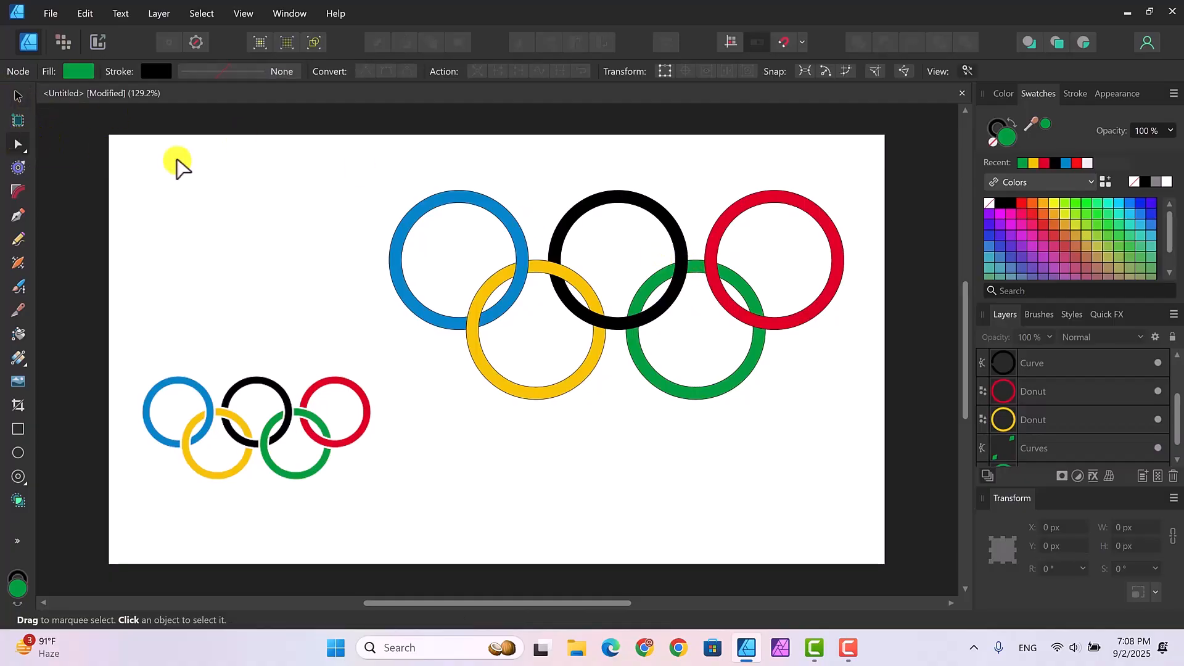
{"action": "left_click_drag", "start_coordinate": [651, 252], "coordinate": [693, 293]}
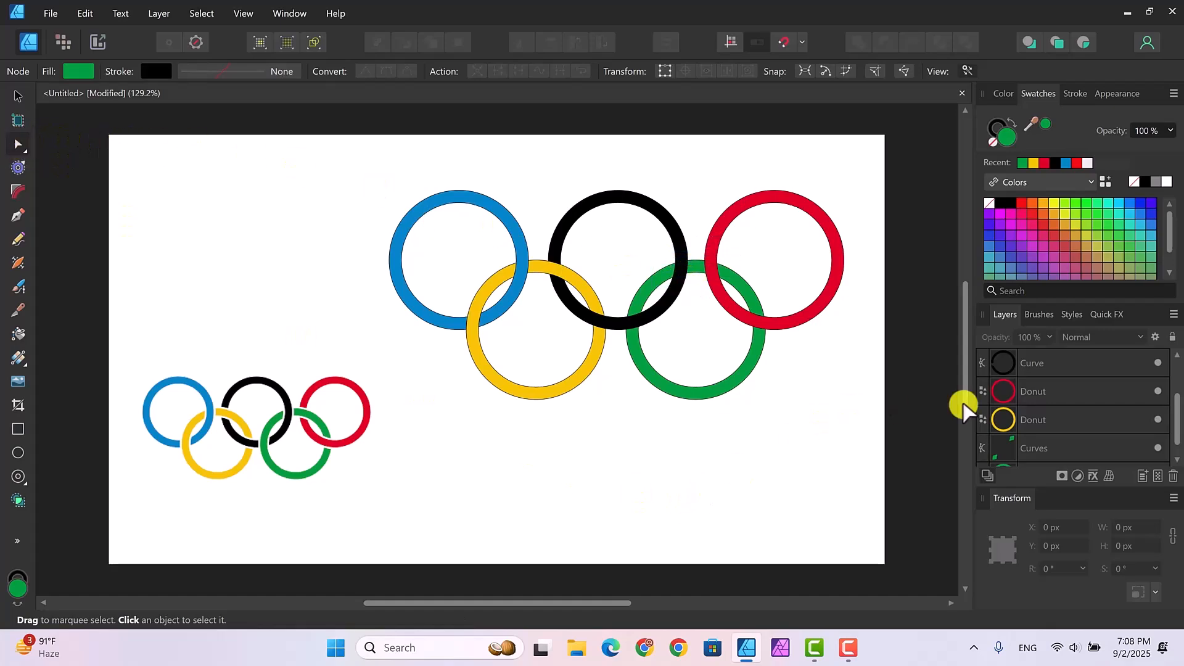
{"action": "left_click", "coordinate": [1085, 365]}
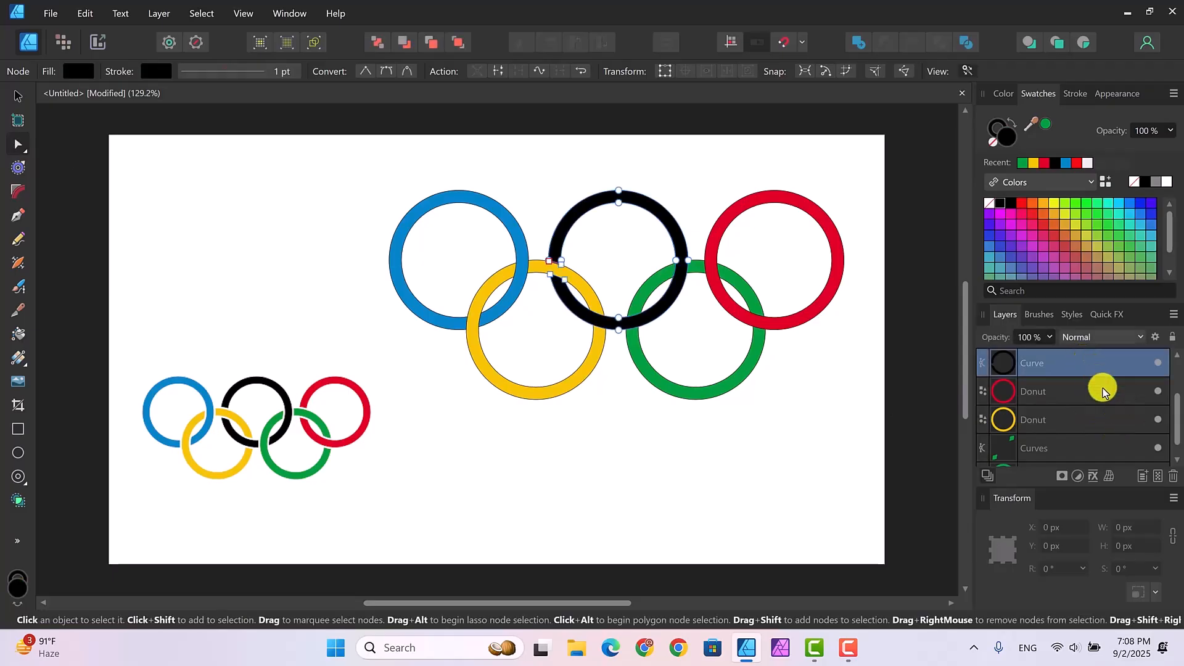
{"action": "scroll", "coordinate": [1176, 439], "scroll_direction": "down", "scroll_amount": 1}
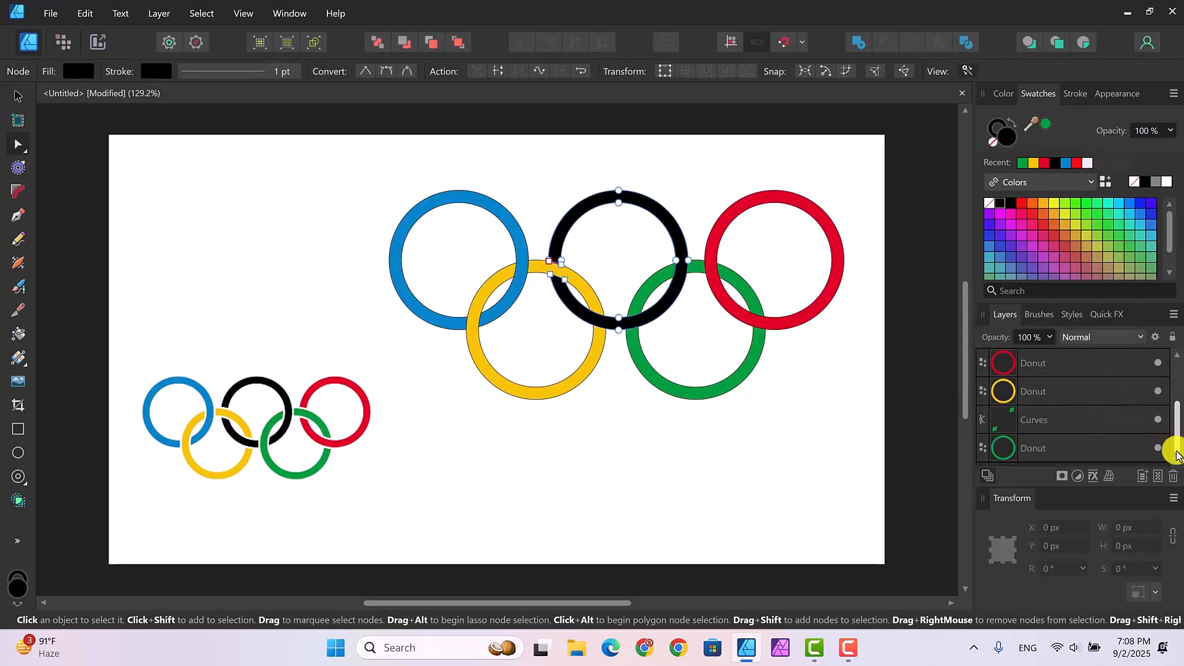
{"action": "left_click", "coordinate": [1102, 448]}
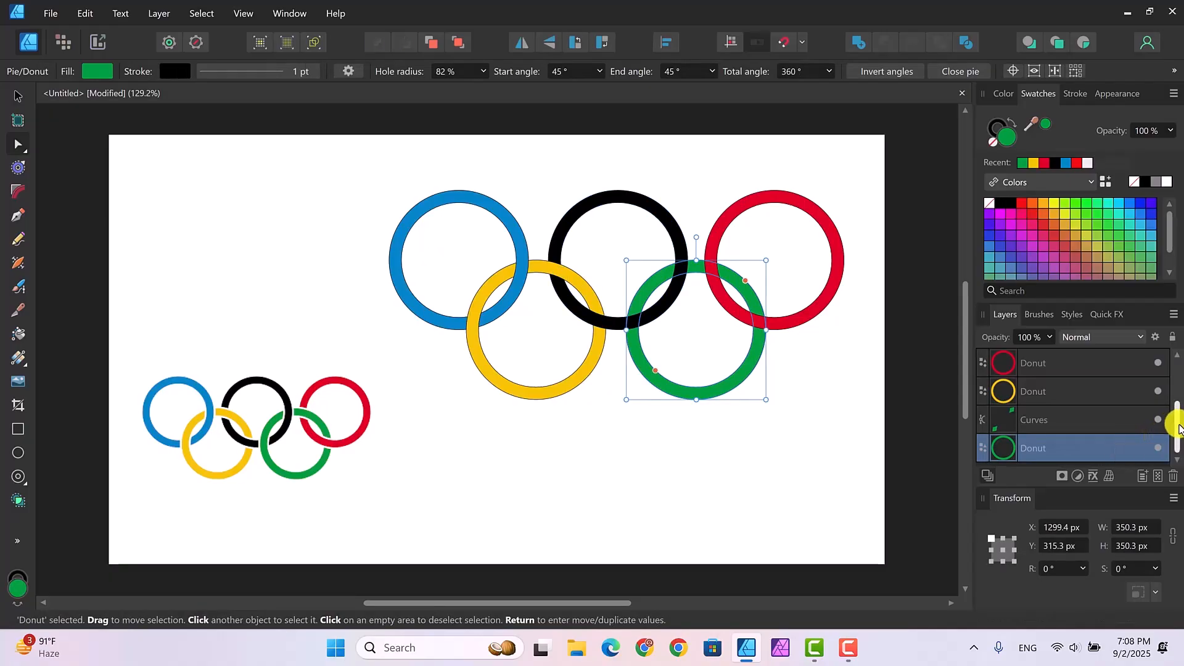
{"action": "left_click_drag", "start_coordinate": [1177, 428], "coordinate": [1178, 409]}
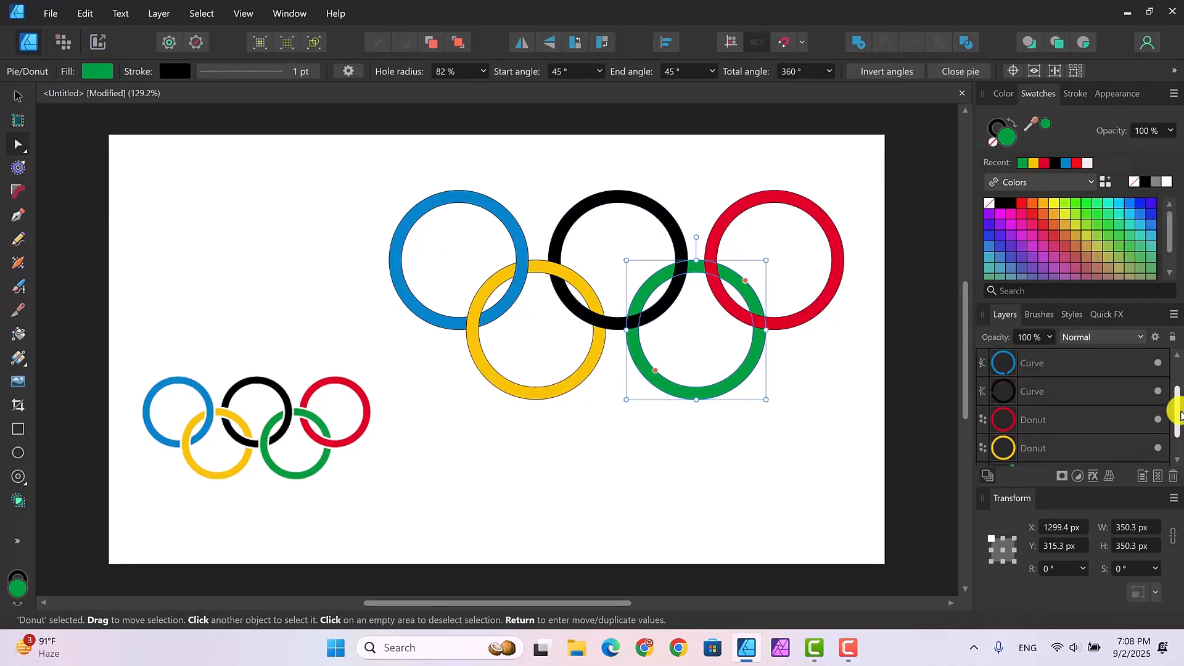
{"action": "left_click", "coordinate": [1072, 394]}
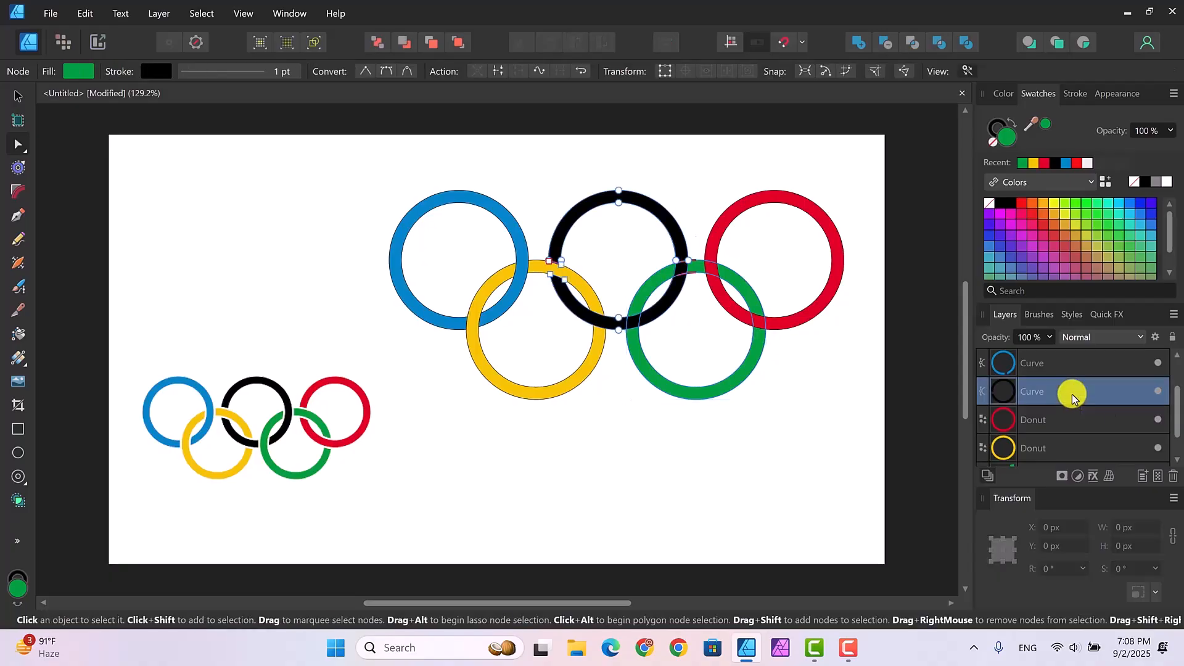
{"action": "mouse_move", "coordinate": [1177, 419]}
{"action": "left_mouse_down"}
{"action": "mouse_move", "coordinate": [1179, 449]}
{"action": "mouse_move", "coordinate": [1178, 410]}
{"action": "mouse_move", "coordinate": [1178, 439]}
{"action": "left_mouse_up"}
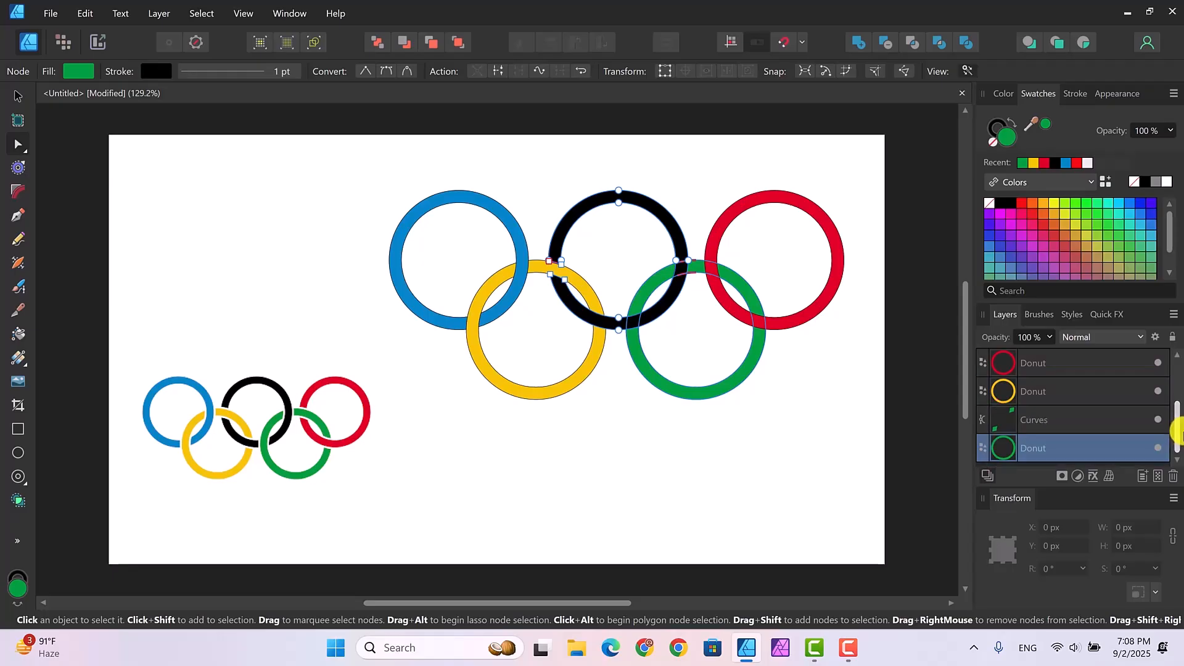
{"action": "left_click", "coordinate": [1069, 424]}
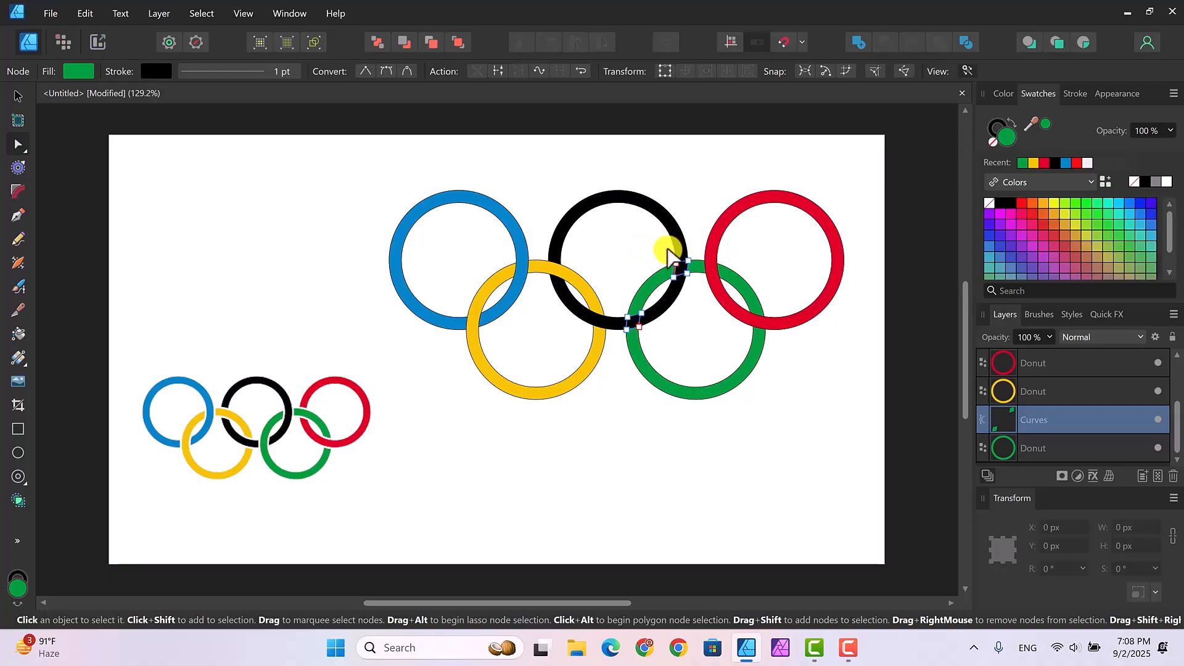
{"action": "left_click_drag", "start_coordinate": [670, 246], "coordinate": [704, 293]}
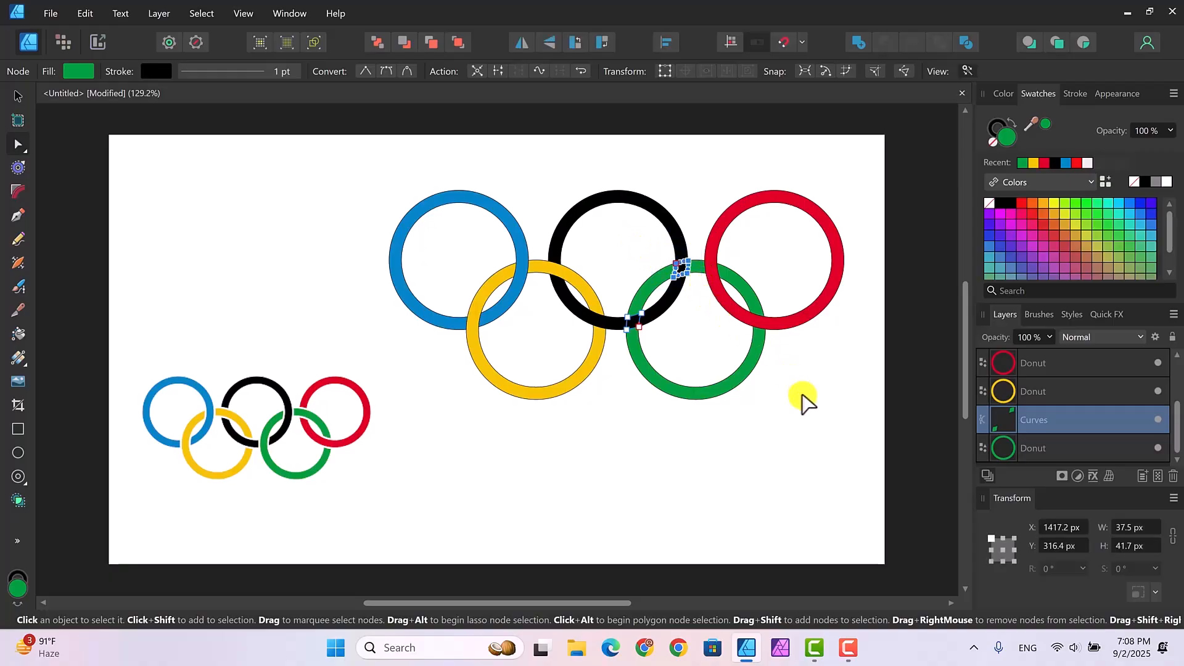
{"action": "key", "text": "Delete"}
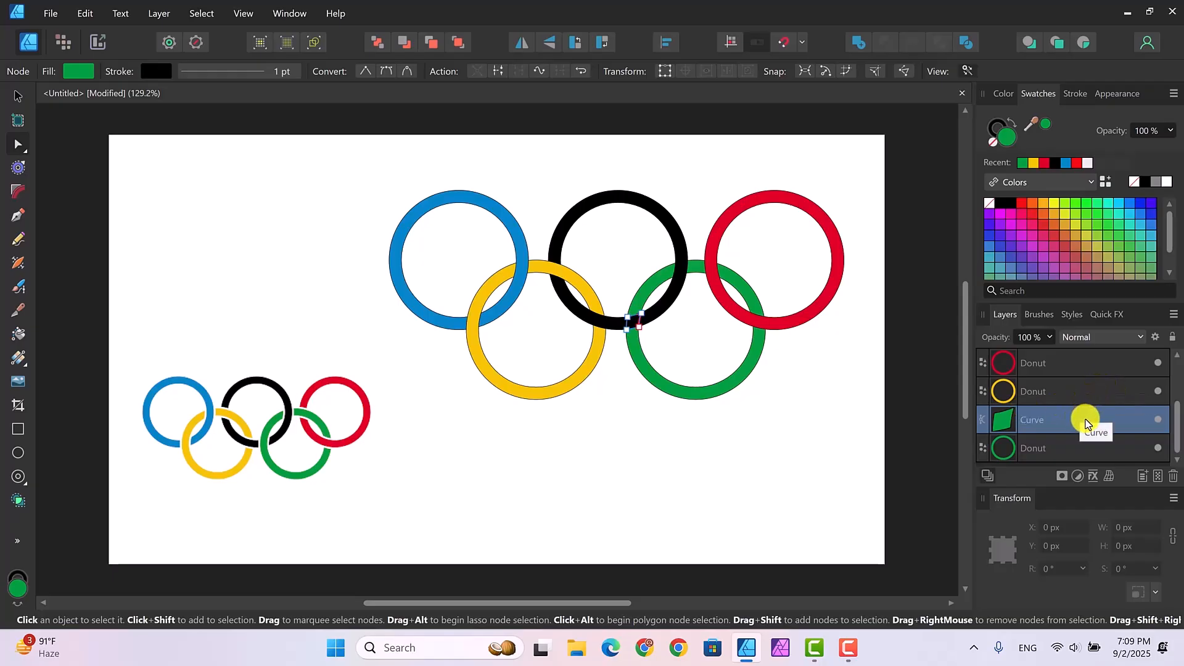
Move the remaining green overlap piece directly above the black ring in the layer order and subtract it from that ring
{"action": "mouse_move", "coordinate": [1175, 424]}
{"action": "left_mouse_down"}
{"action": "mouse_move", "coordinate": [1176, 397]}
{"action": "mouse_move", "coordinate": [1170, 430]}
{"action": "left_mouse_up"}
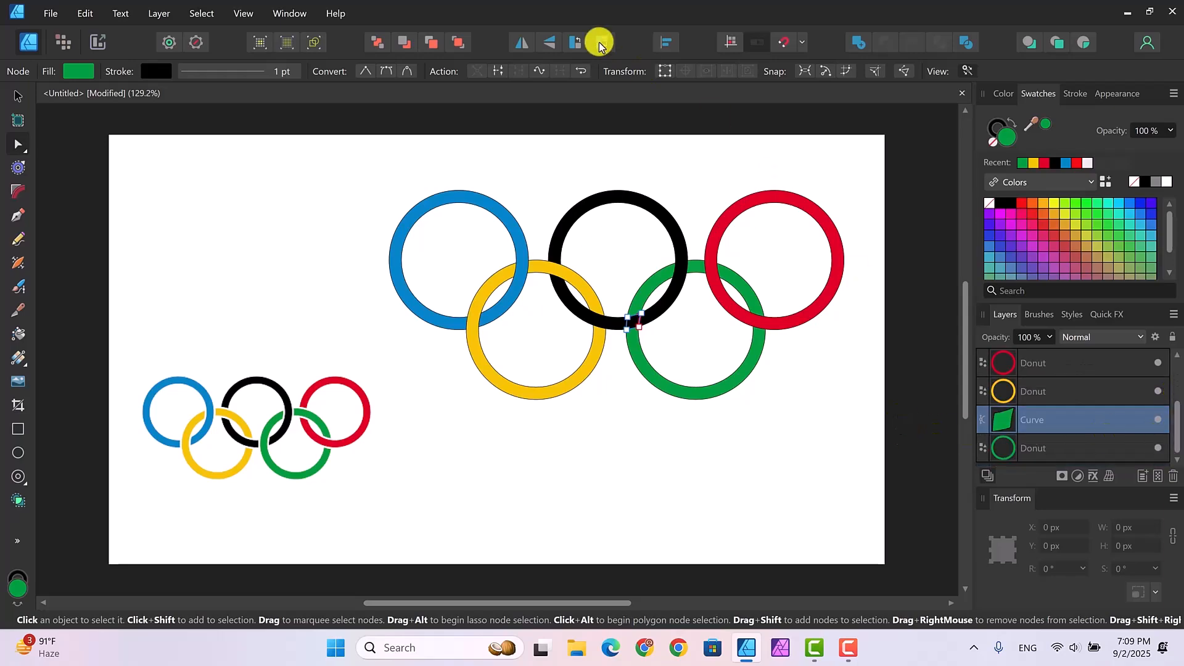
{"action": "left_click", "coordinate": [428, 42]}
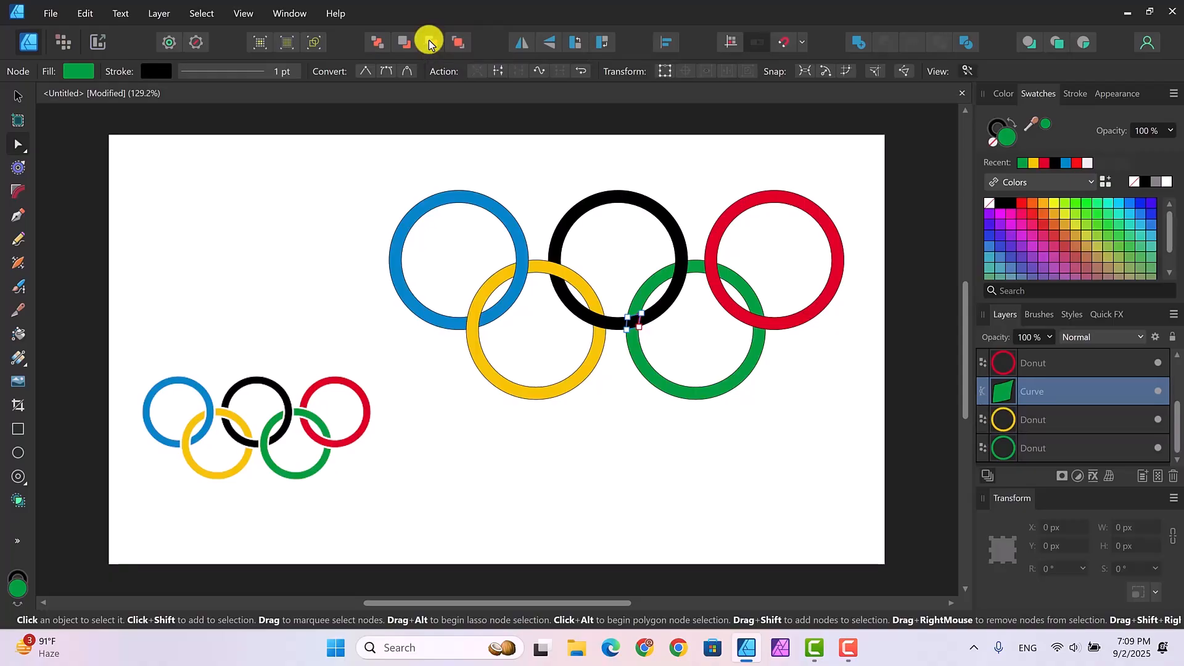
{"action": "left_click", "coordinate": [428, 42]}
{"action": "left_click", "coordinate": [431, 45]}
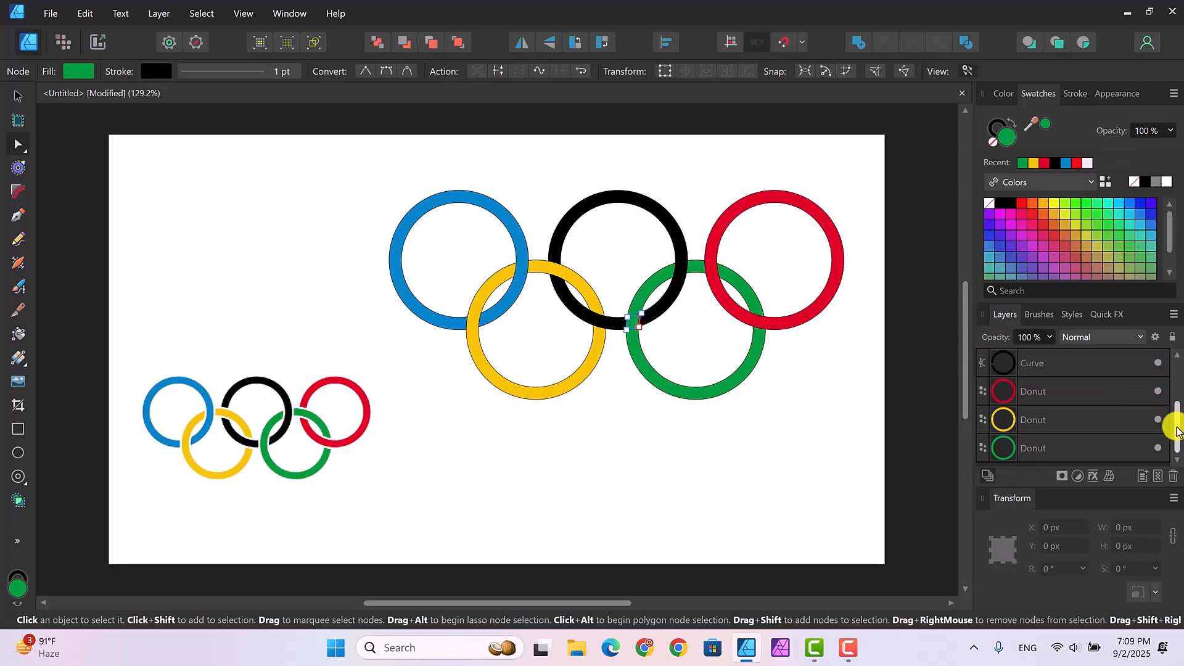
{"action": "scroll", "coordinate": [1176, 426], "scroll_direction": "up", "scroll_amount": 1}
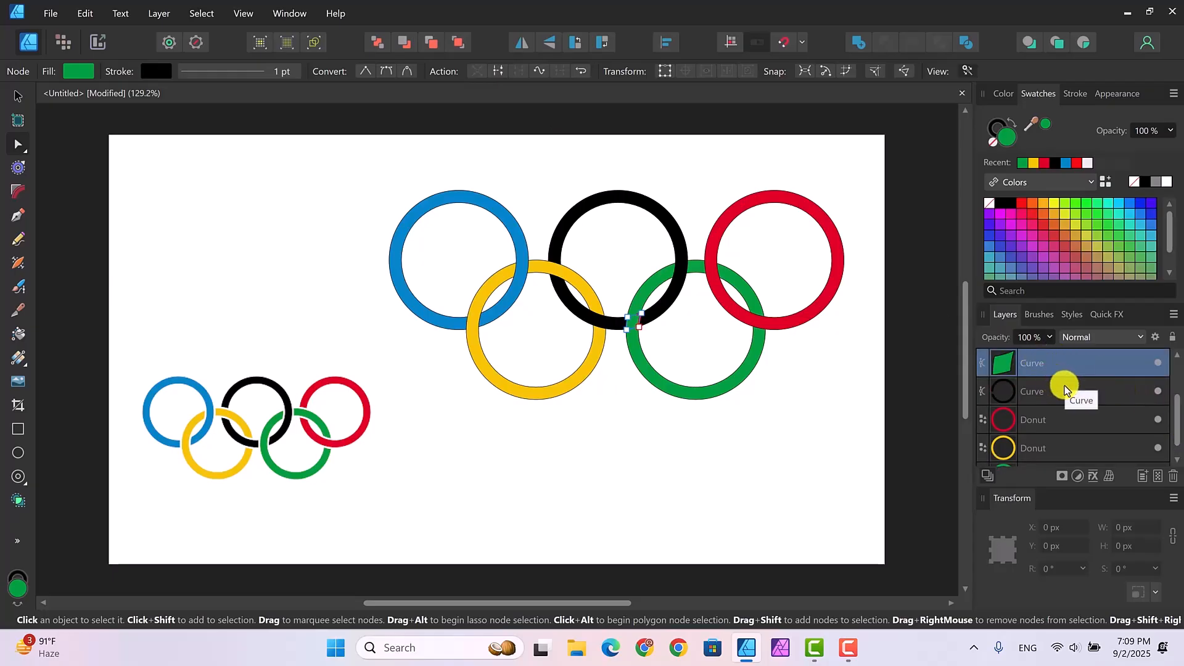
{"action": "left_click", "coordinate": [1104, 390], "text": "shift"}
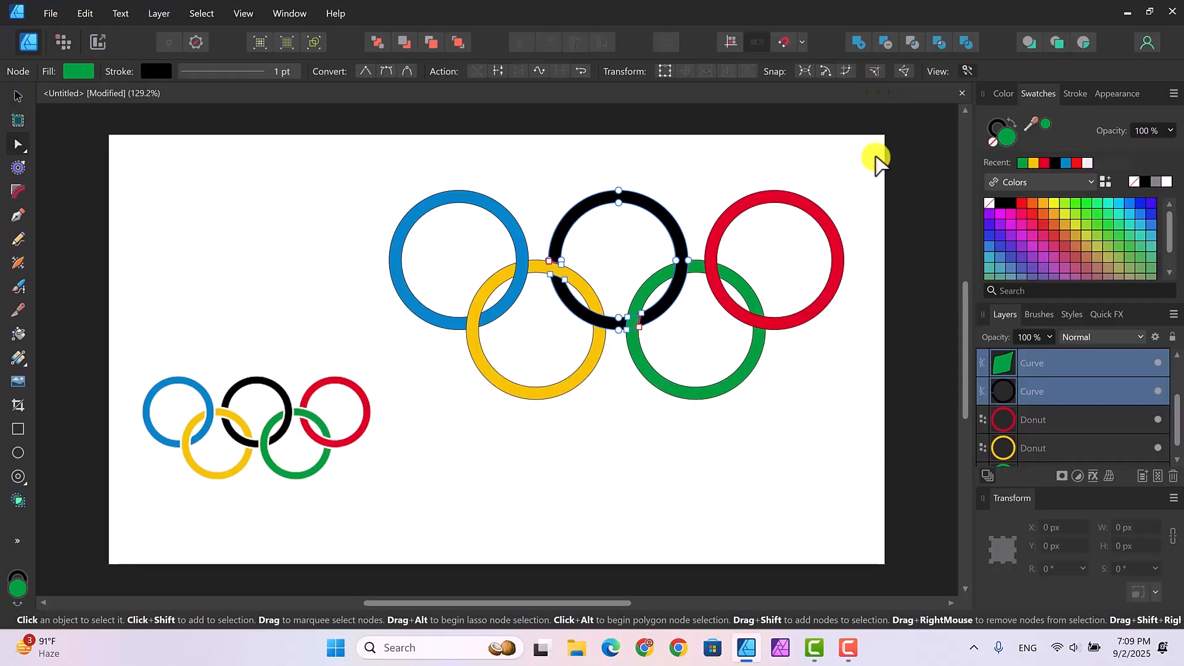
{"action": "left_click", "coordinate": [891, 47]}
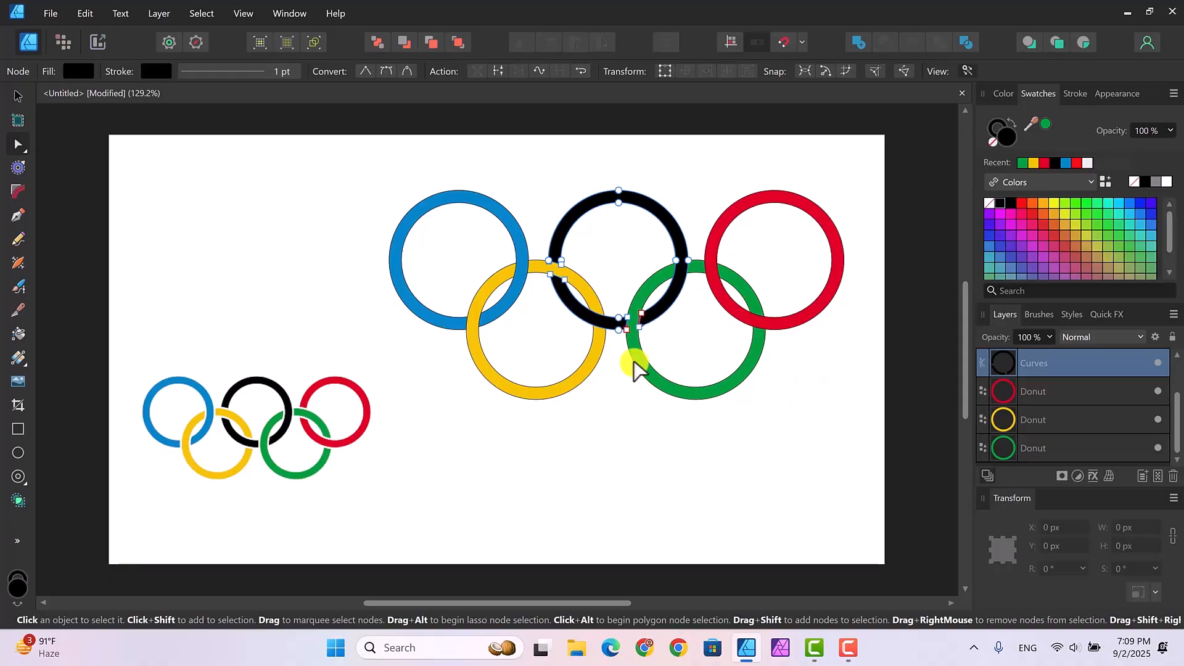
Duplicate the green and red rings together and intersect the copies to get the two pieces where they overlap
{"action": "left_click", "coordinate": [16, 97]}
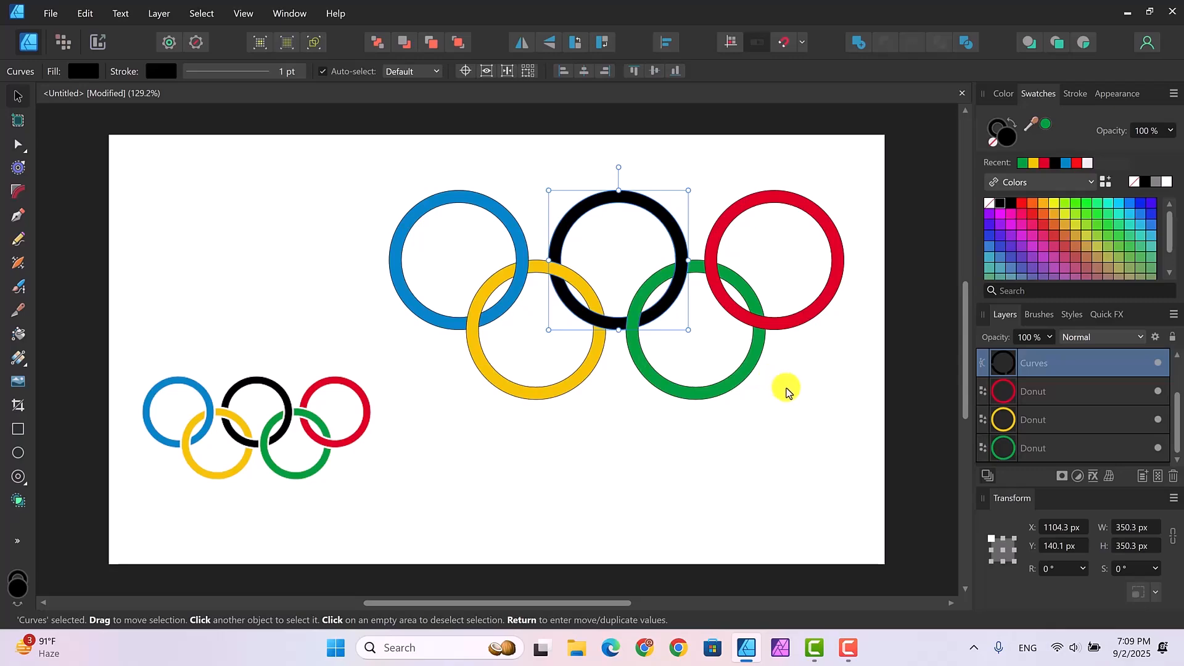
{"action": "left_click", "coordinate": [762, 405]}
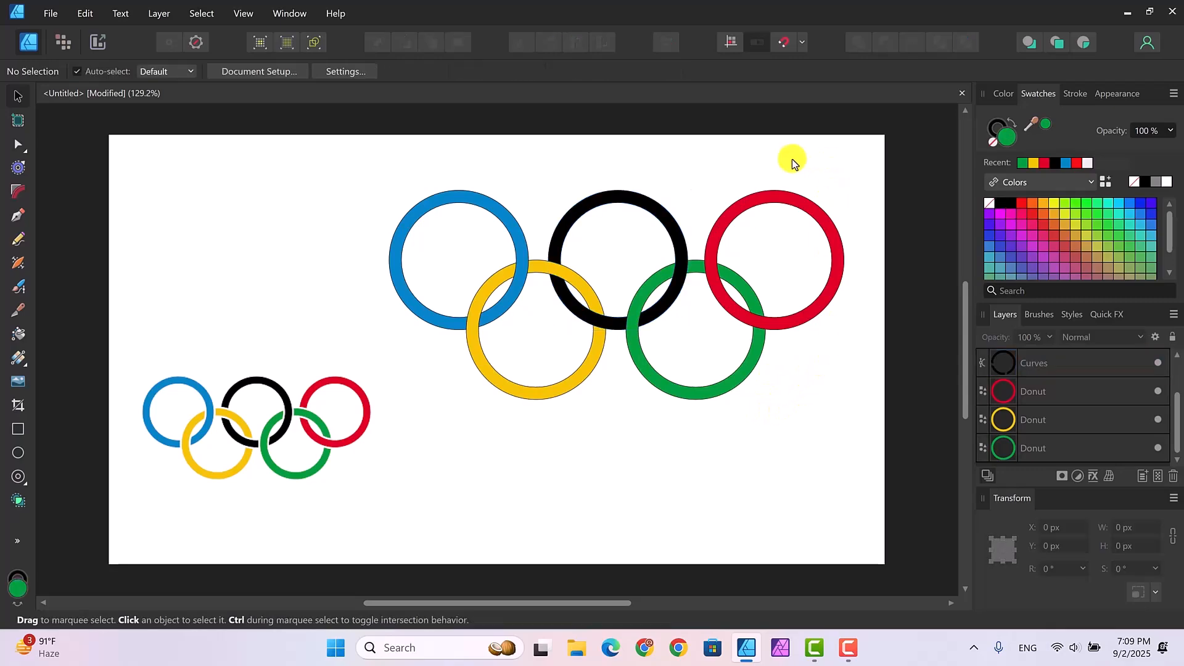
{"action": "left_click", "coordinate": [1073, 445]}
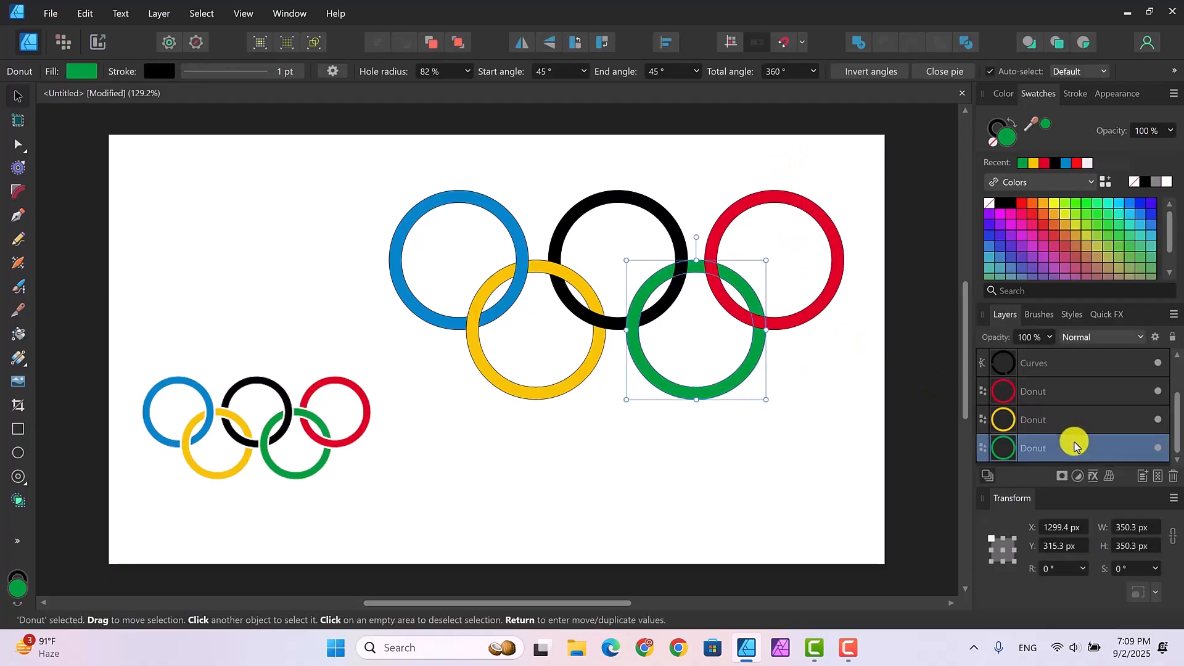
{"action": "left_click", "coordinate": [1067, 387], "text": "ctrl"}
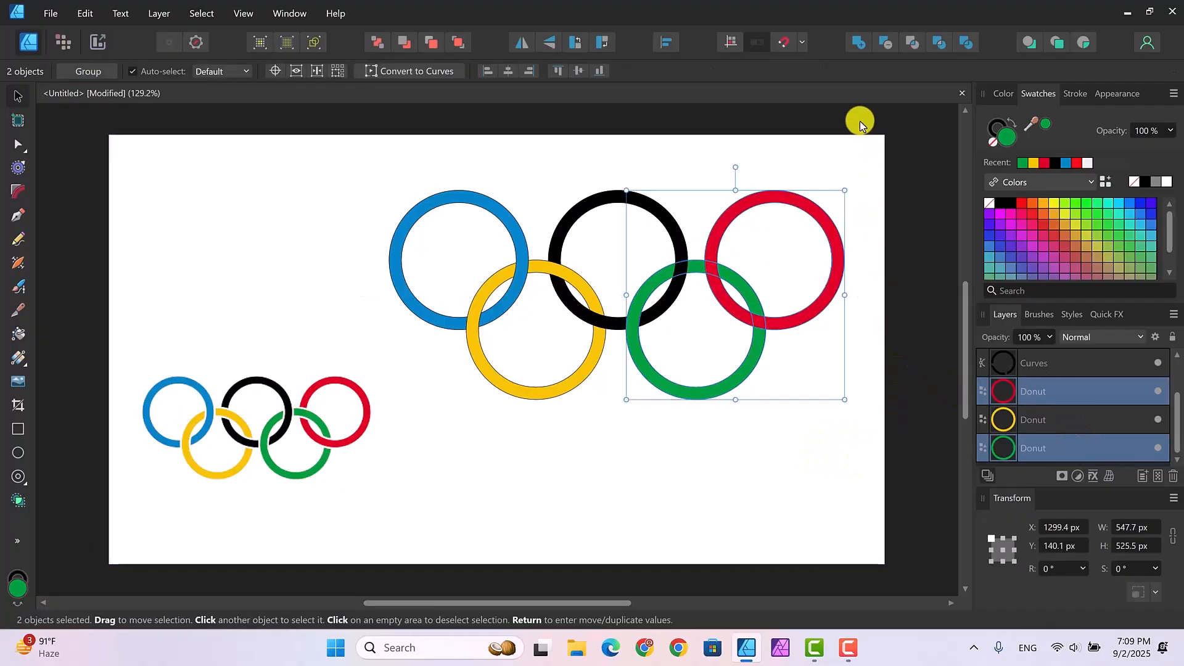
{"action": "right_click", "coordinate": [1068, 393]}
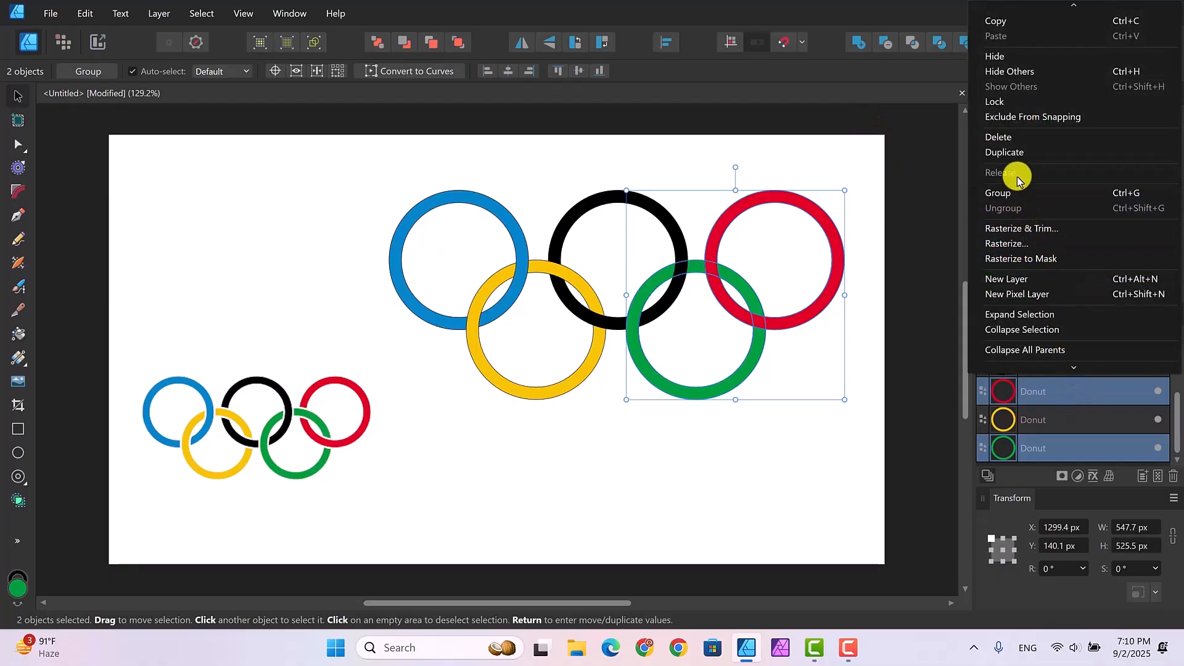
{"action": "left_click", "coordinate": [1016, 156]}
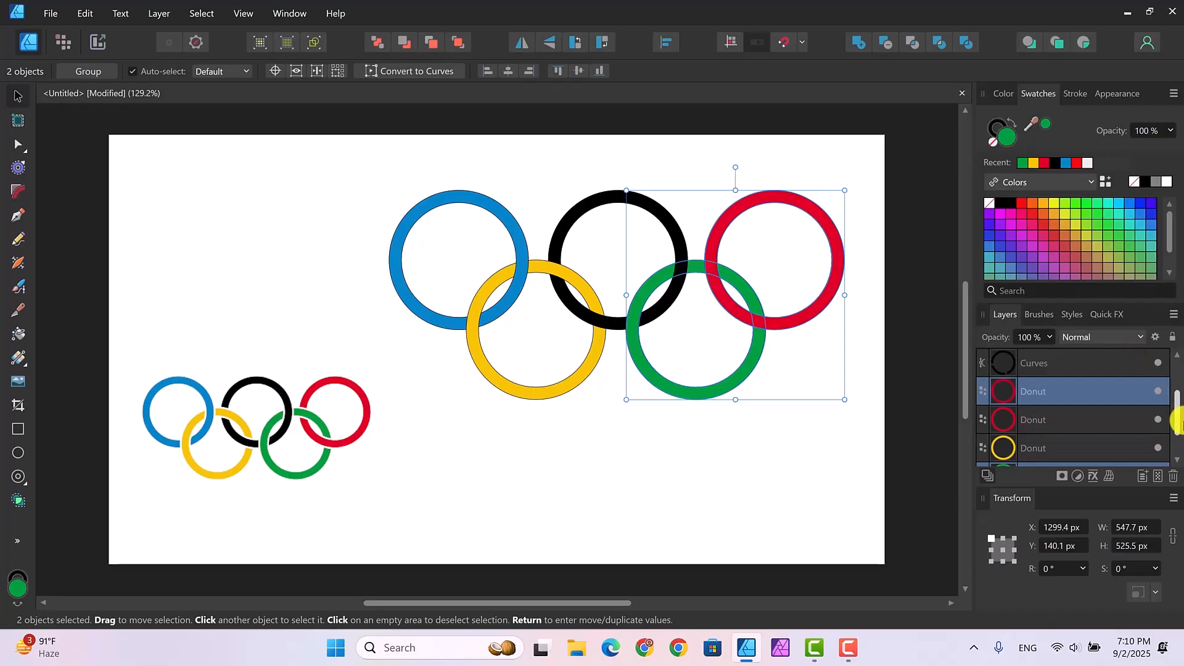
{"action": "left_click_drag", "start_coordinate": [1178, 410], "coordinate": [1178, 420]}
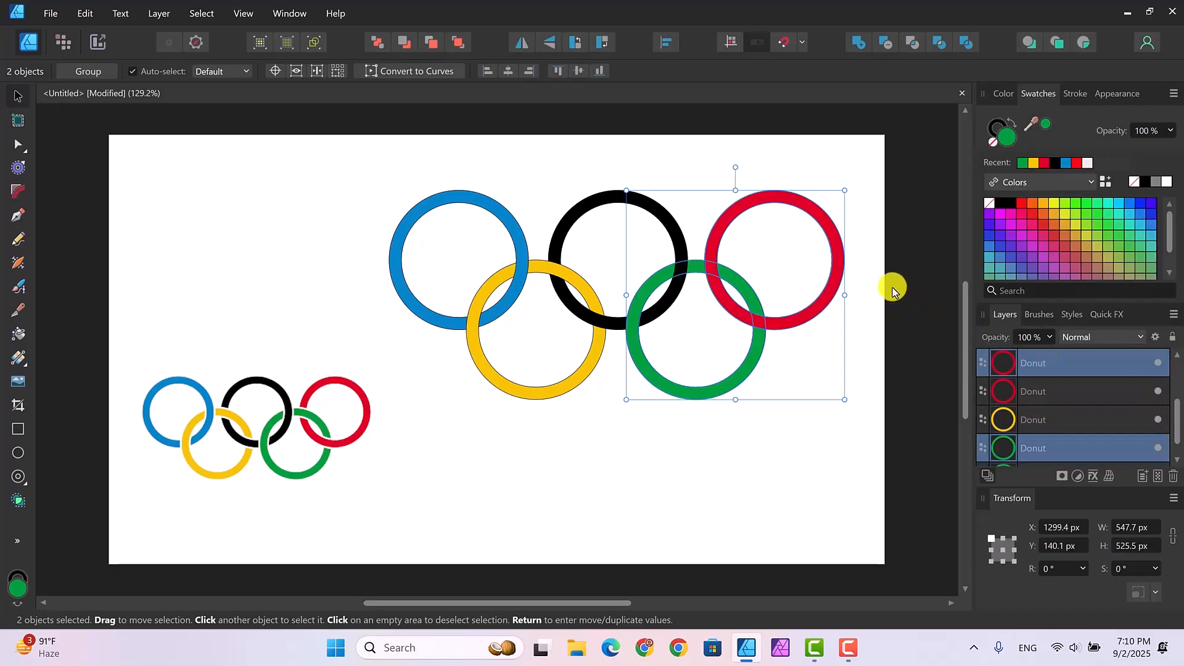
{"action": "left_click", "coordinate": [912, 45]}
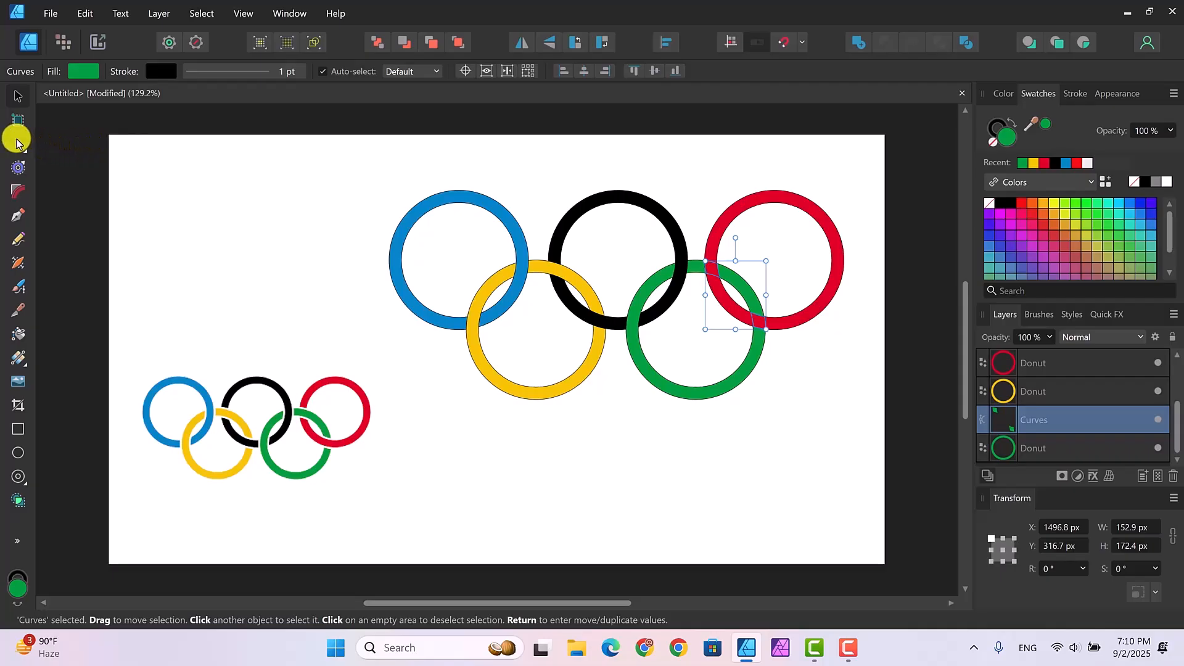
Delete all nodes of the lower overlap piece between the green and red rings, keeping only the upper piece
{"action": "left_click", "coordinate": [16, 144]}
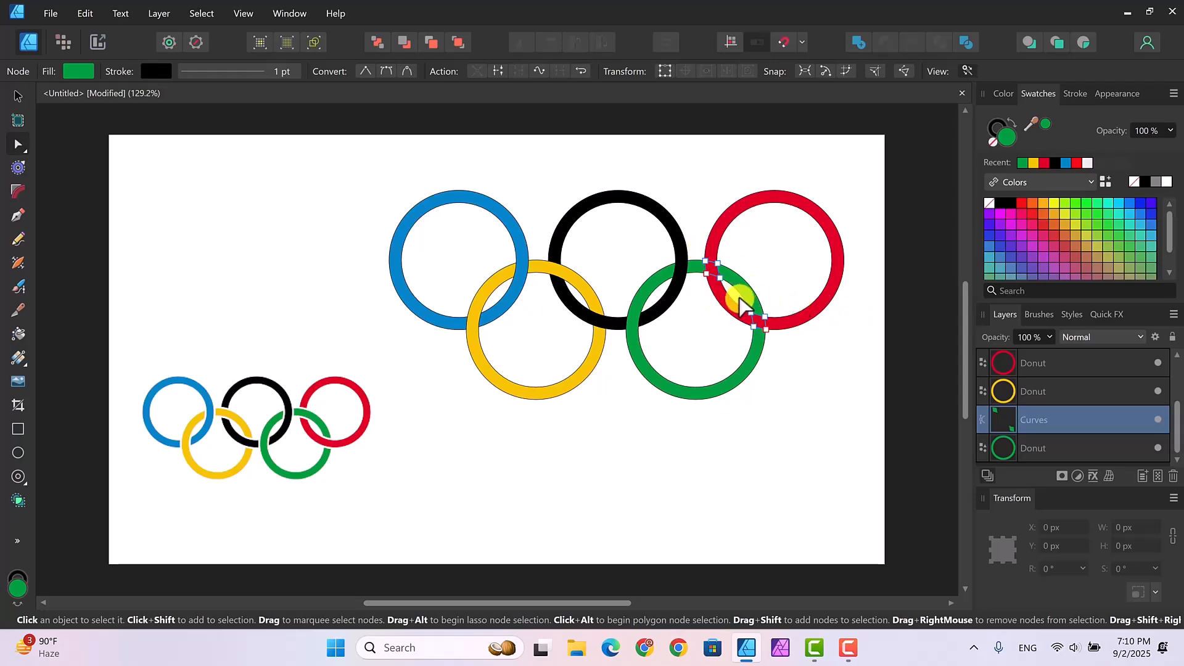
{"action": "left_click_drag", "start_coordinate": [738, 297], "coordinate": [792, 360]}
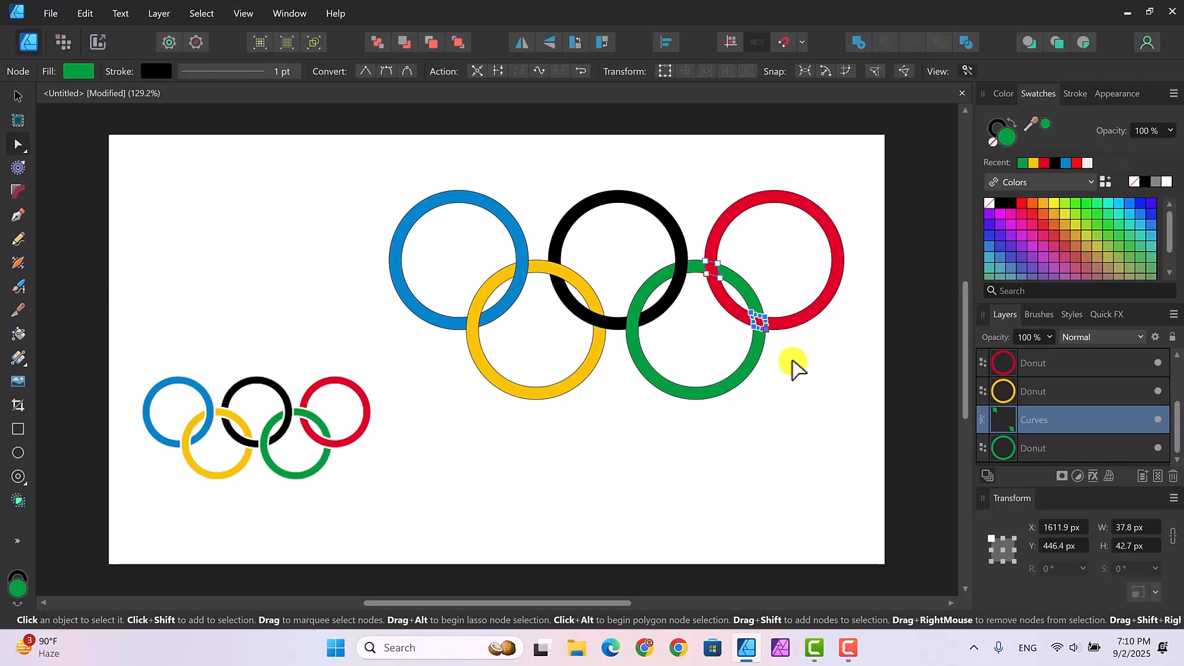
{"action": "key", "text": "Delete"}
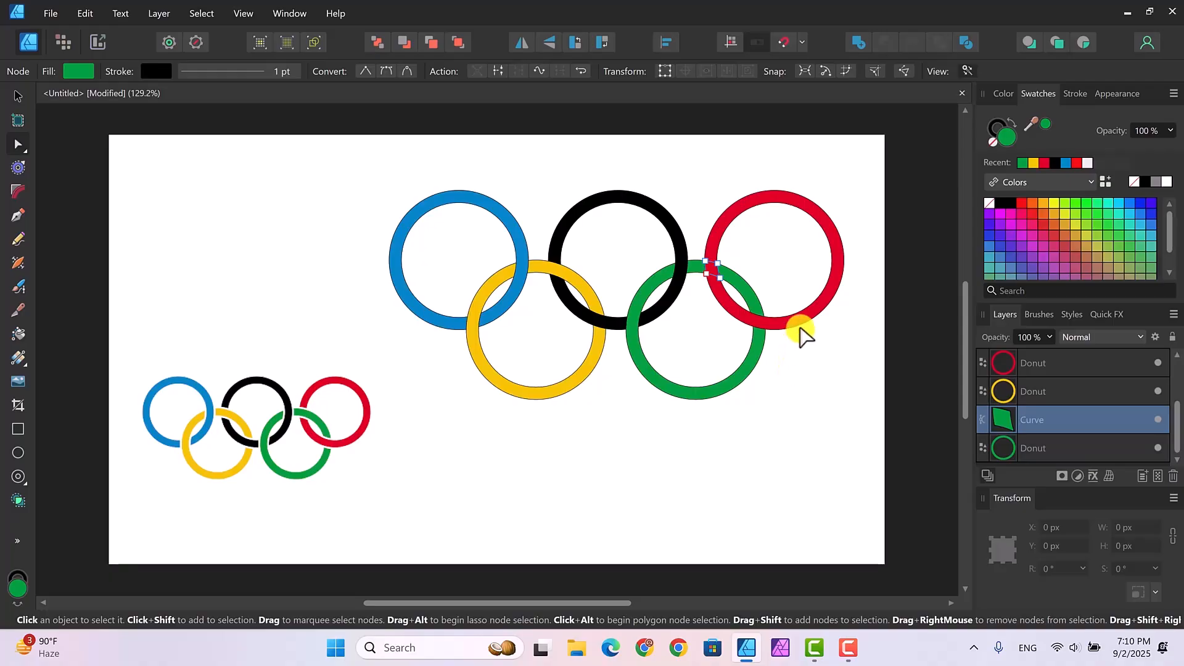
Move the remaining green overlap piece directly above the red ring in the layer order and subtract it from that ring
{"action": "left_click", "coordinate": [713, 272]}
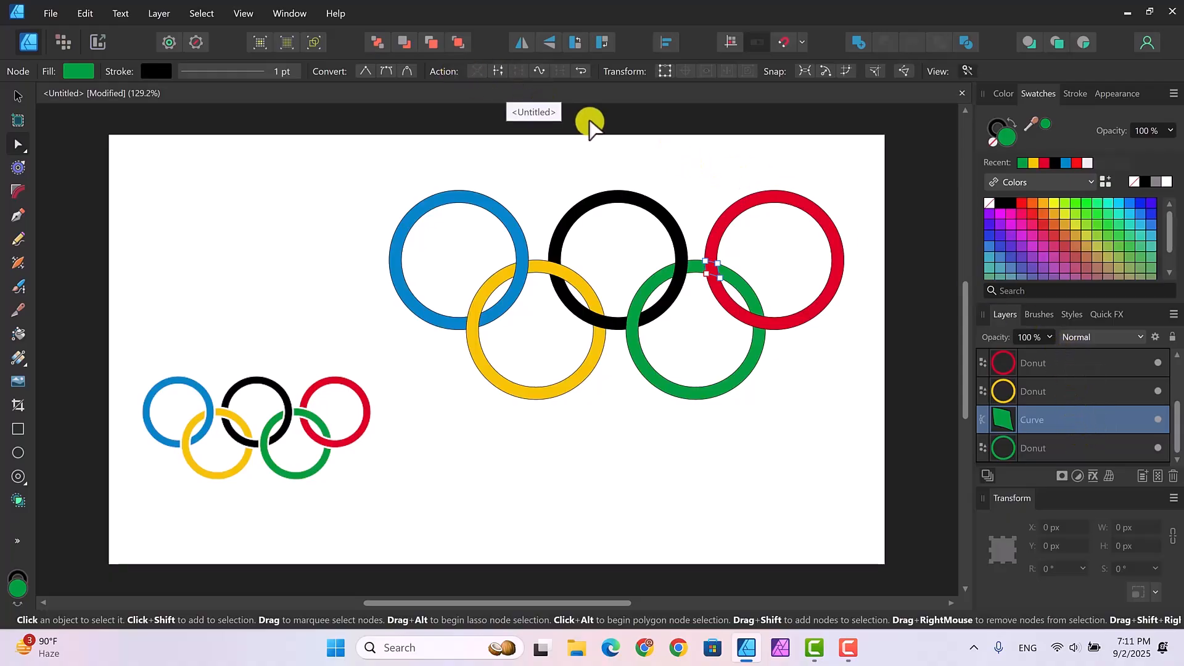
{"action": "left_click", "coordinate": [713, 272]}
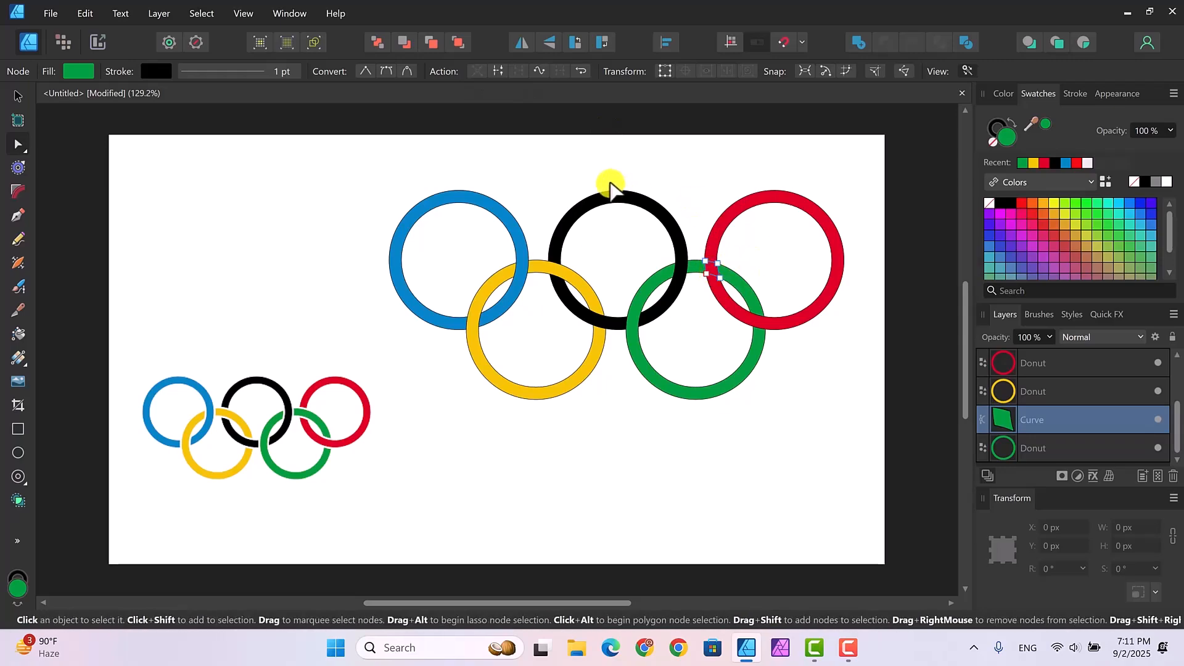
{"action": "left_click", "coordinate": [432, 42]}
{"action": "left_click", "coordinate": [432, 42]}
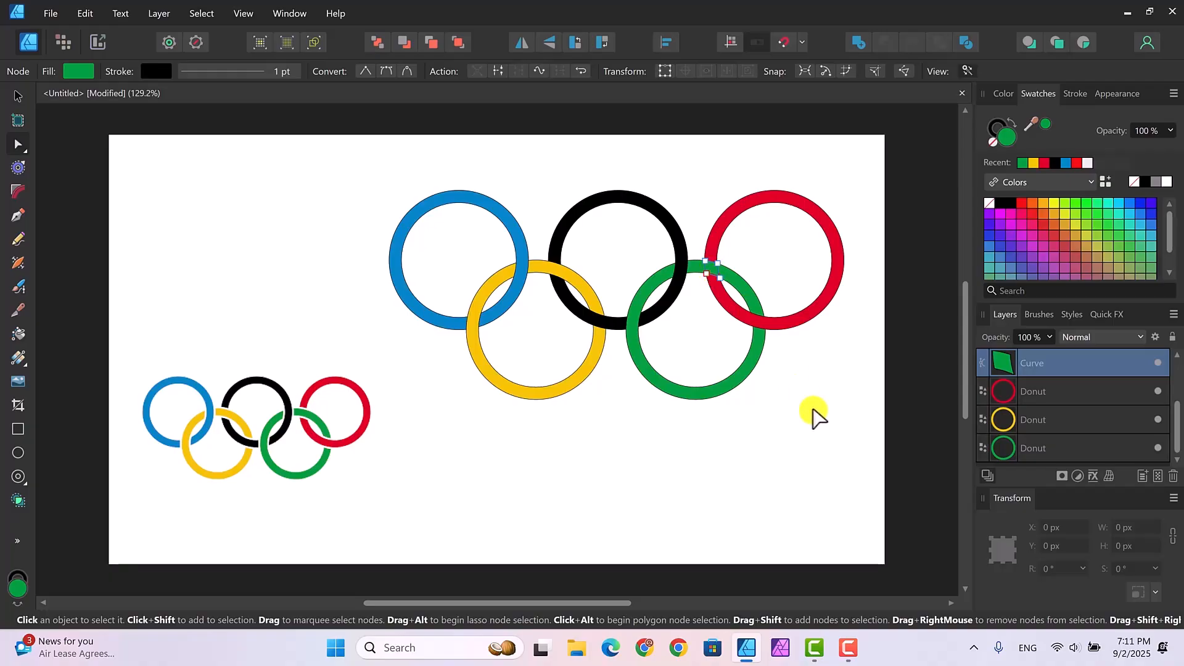
{"action": "left_click", "coordinate": [1060, 391], "text": "shift"}
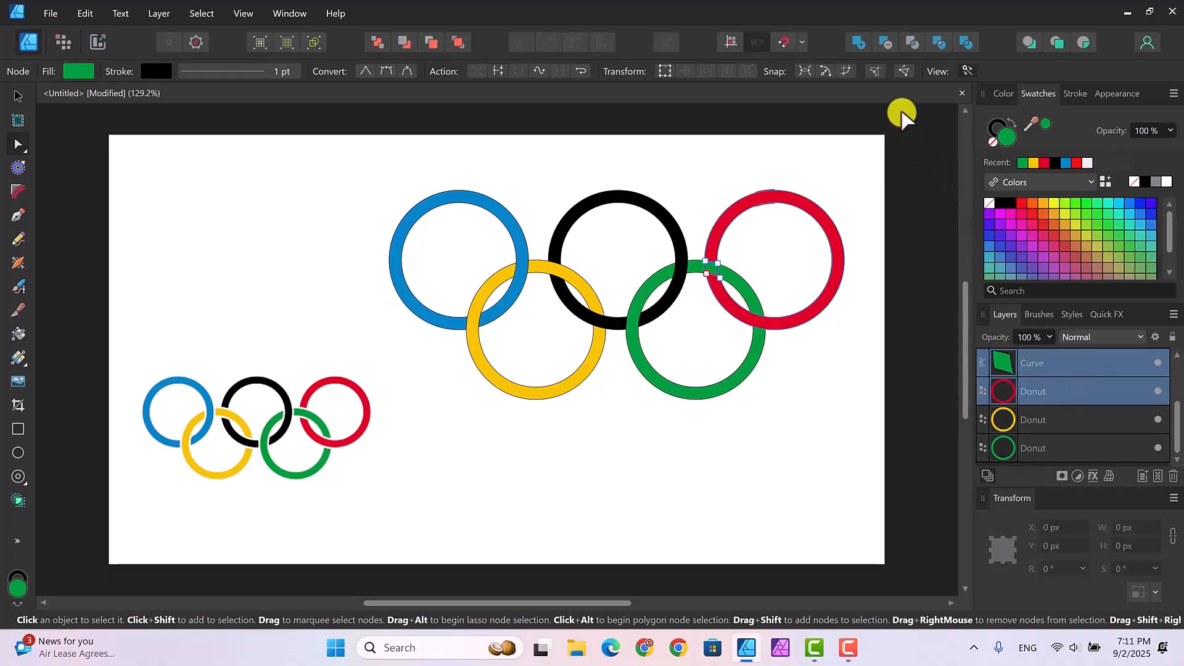
{"action": "left_click", "coordinate": [889, 42]}
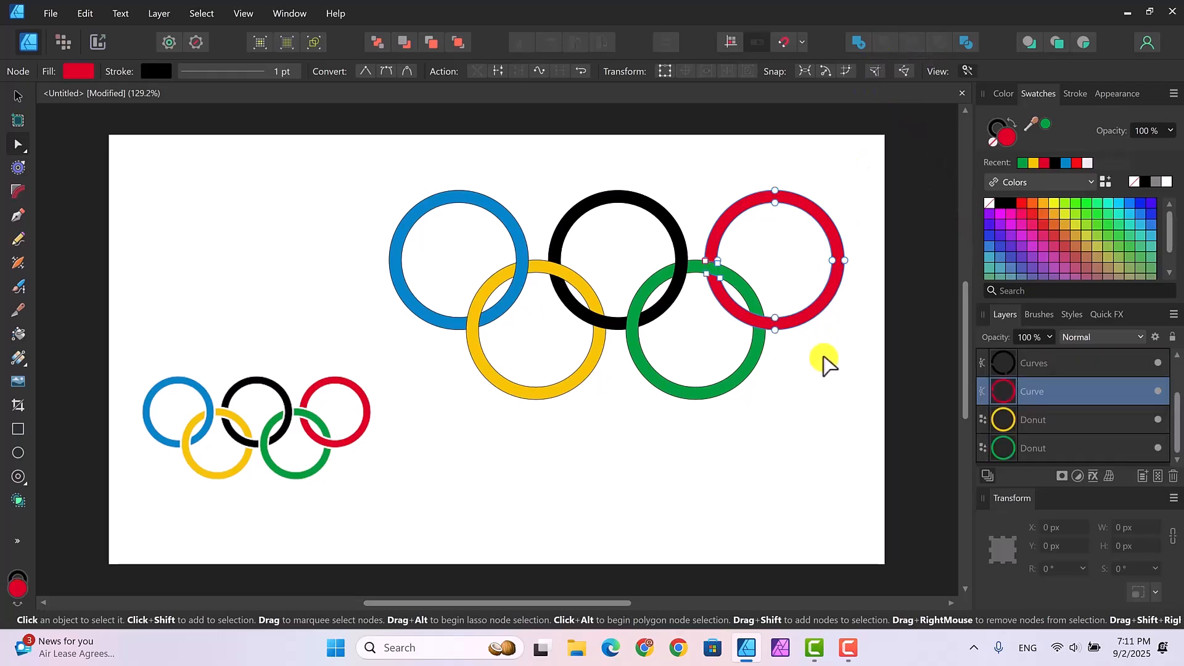
{"action": "left_click", "coordinate": [16, 97]}
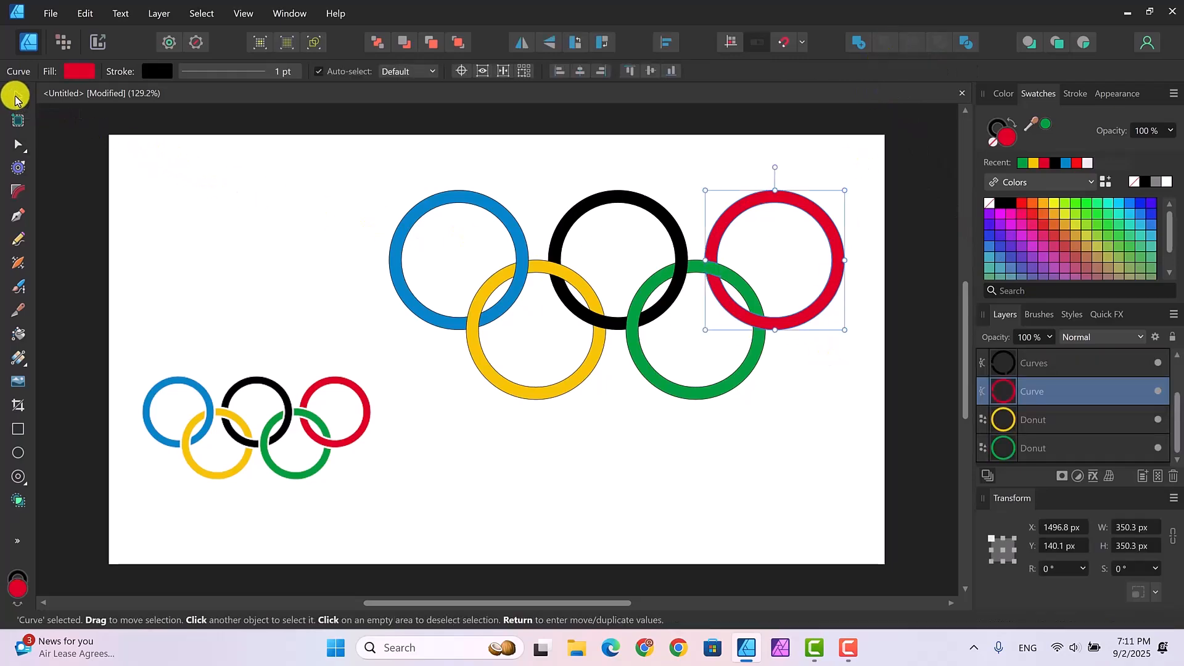
{"action": "left_click", "coordinate": [619, 493]}
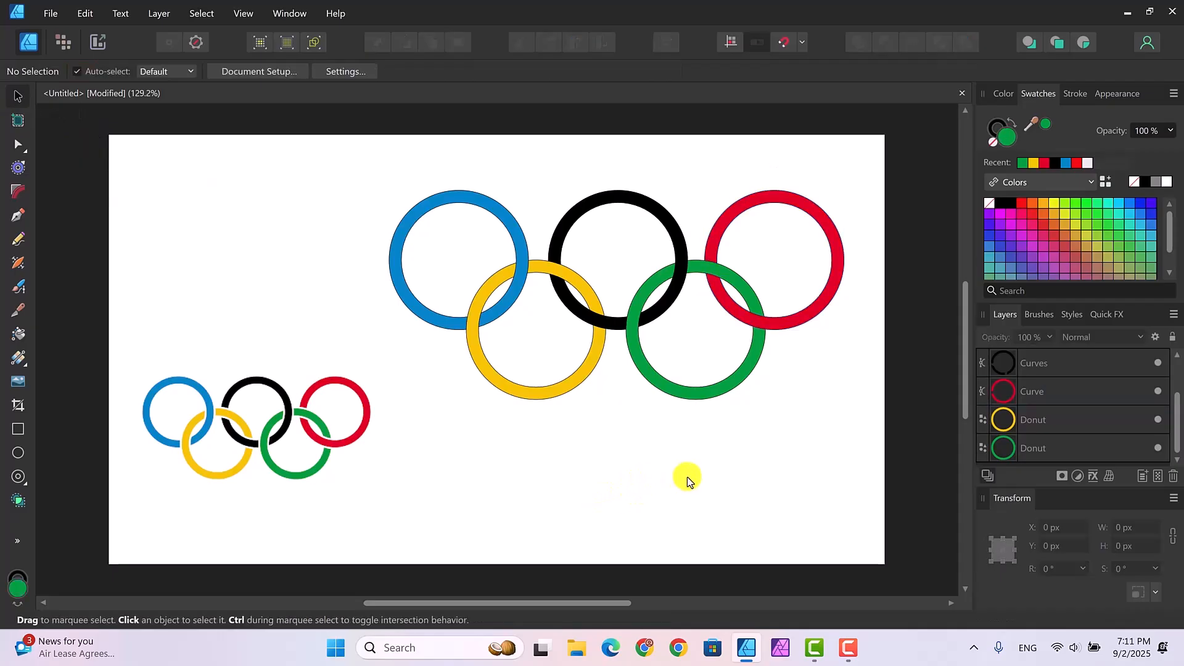
Delete the olympic rings.png reference image from the document
{"action": "left_click_drag", "start_coordinate": [1178, 442], "coordinate": [1178, 410]}
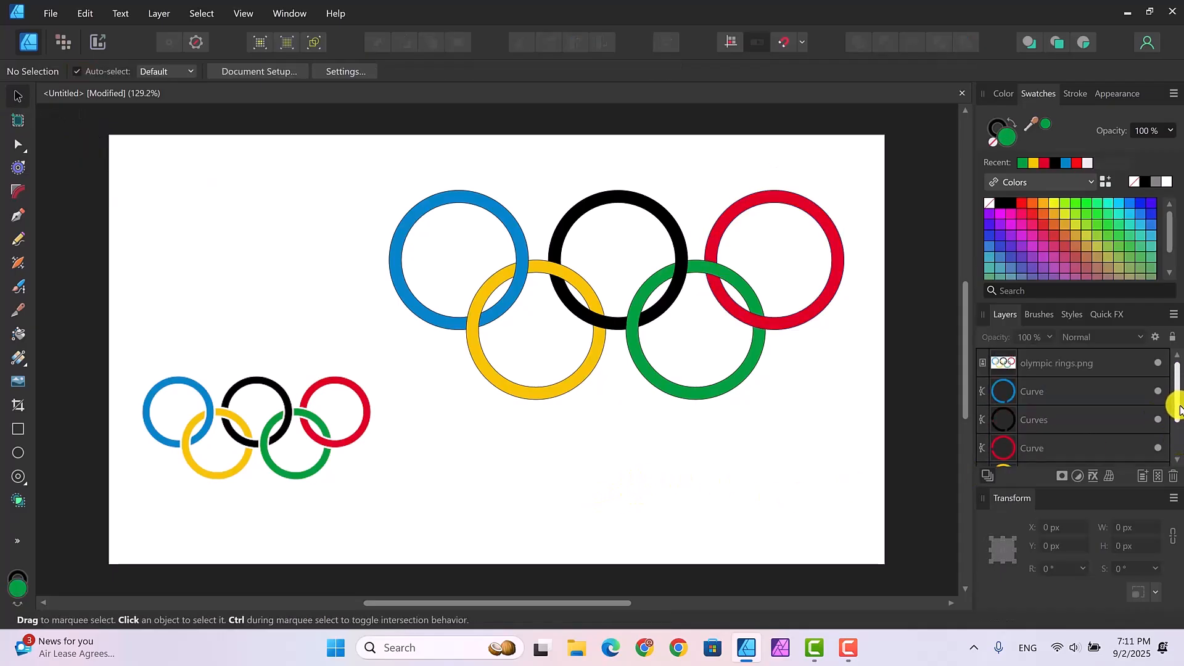
{"action": "left_click", "coordinate": [1050, 367]}
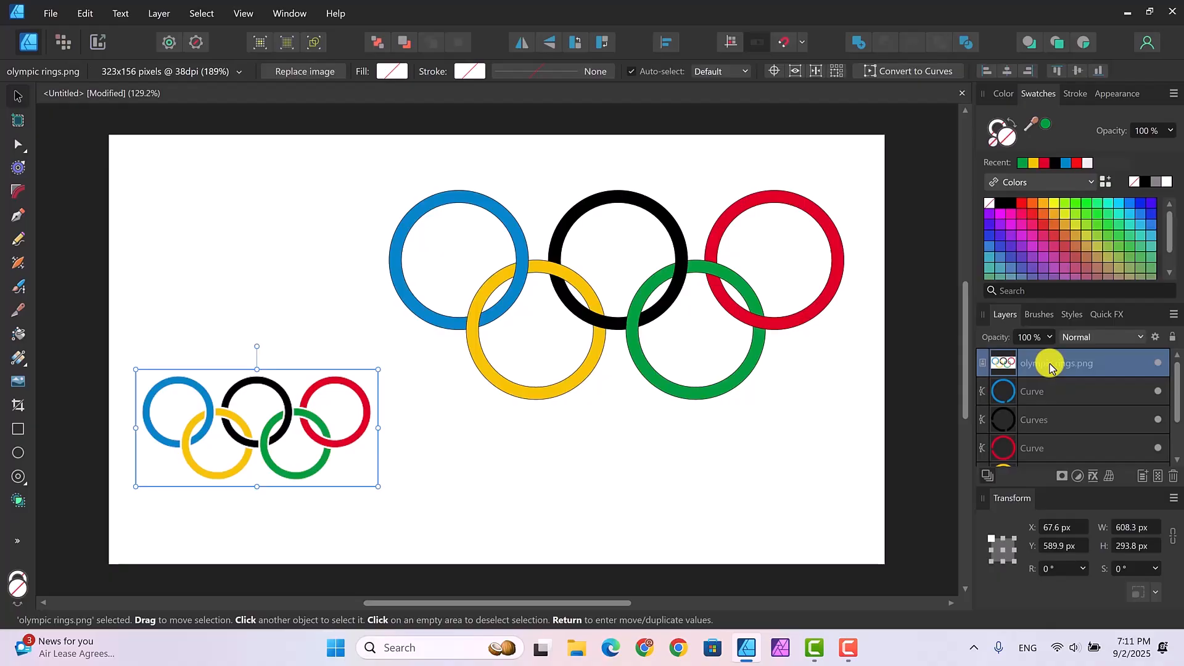
{"action": "key", "text": "ctrl+d"}
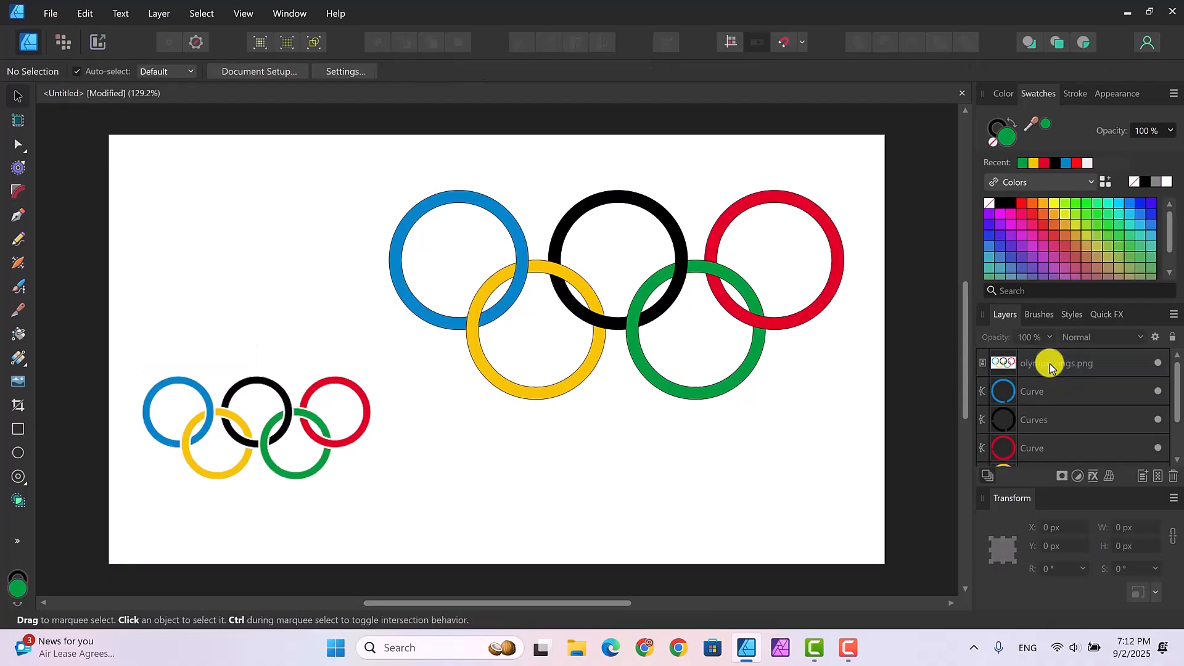
{"action": "left_click", "coordinate": [1050, 367]}
{"action": "key", "text": "Delete"}
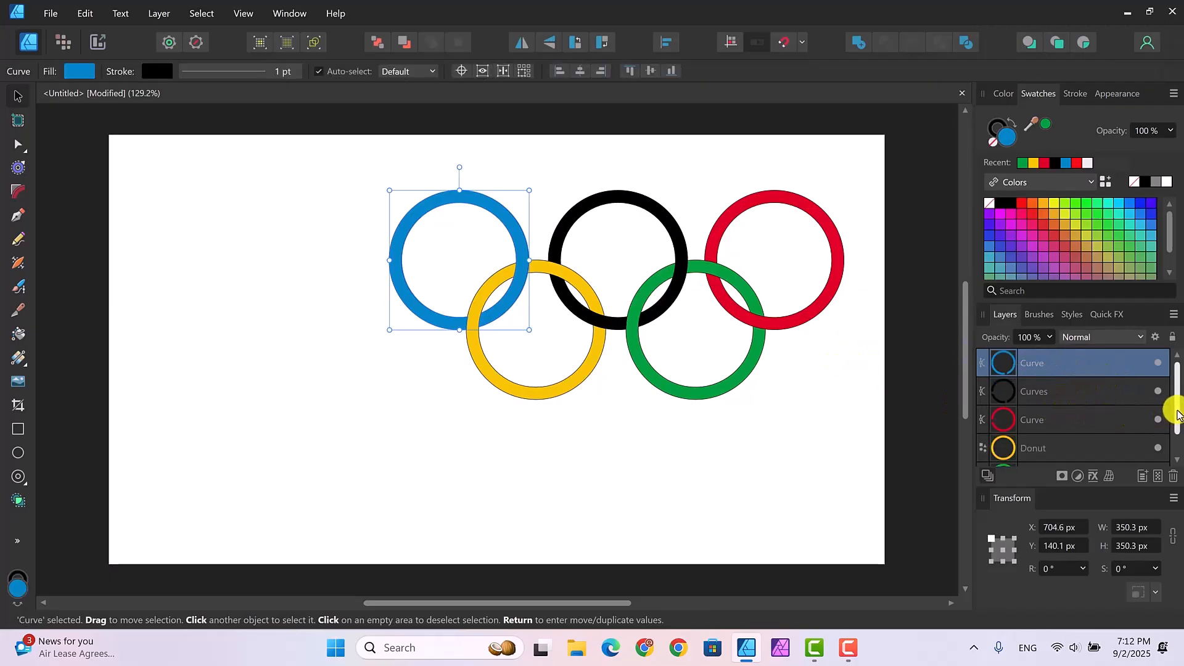
Group all five rings and move the group to roughly the middle of the page
{"action": "left_click_drag", "start_coordinate": [1177, 413], "coordinate": [1176, 454]}
{"action": "left_click", "coordinate": [1074, 448], "text": "shift"}
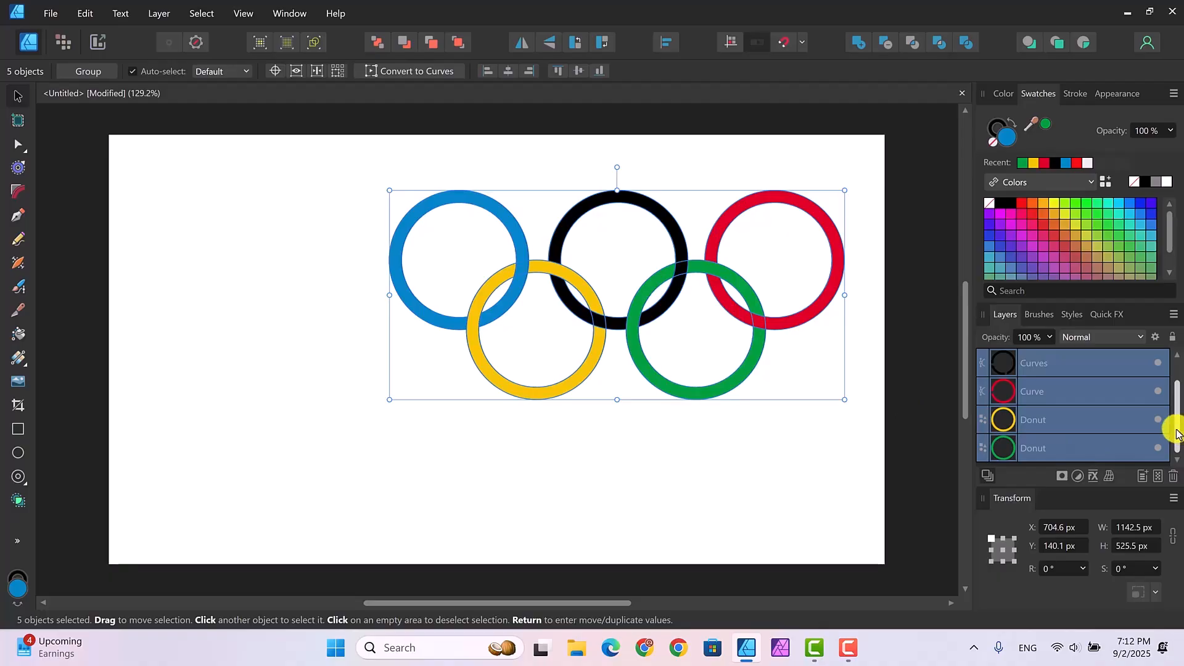
{"action": "scroll", "coordinate": [1176, 433], "scroll_direction": "up", "scroll_amount": 1}
{"action": "right_click", "coordinate": [1069, 358]}
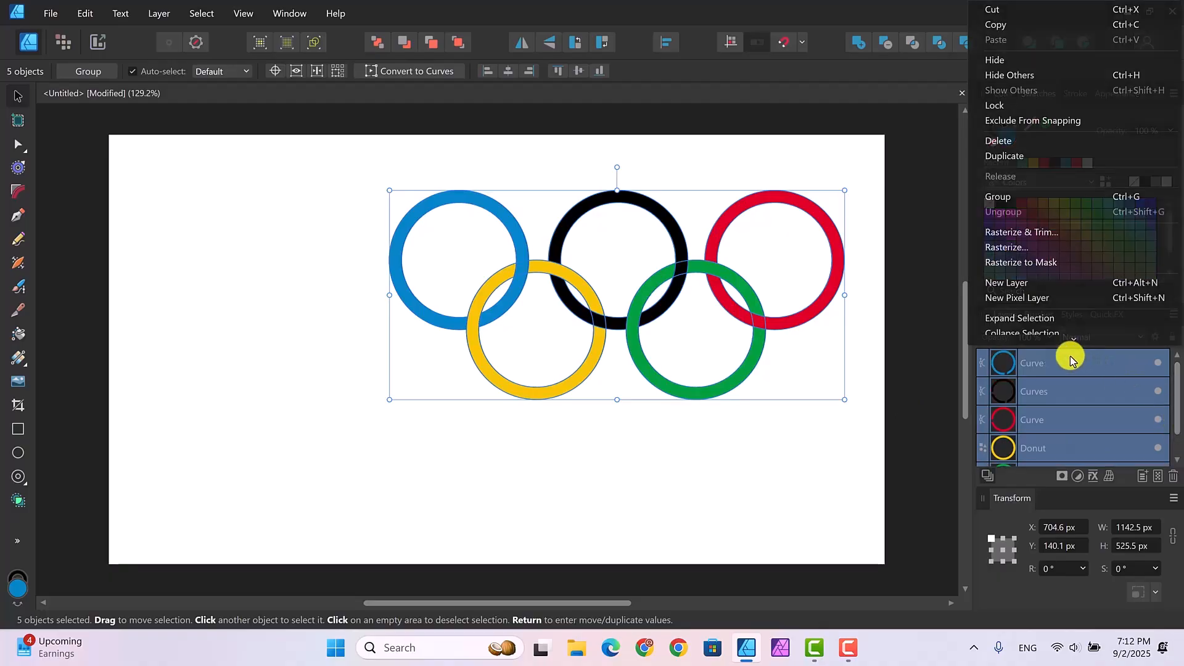
{"action": "left_click", "coordinate": [1011, 196]}
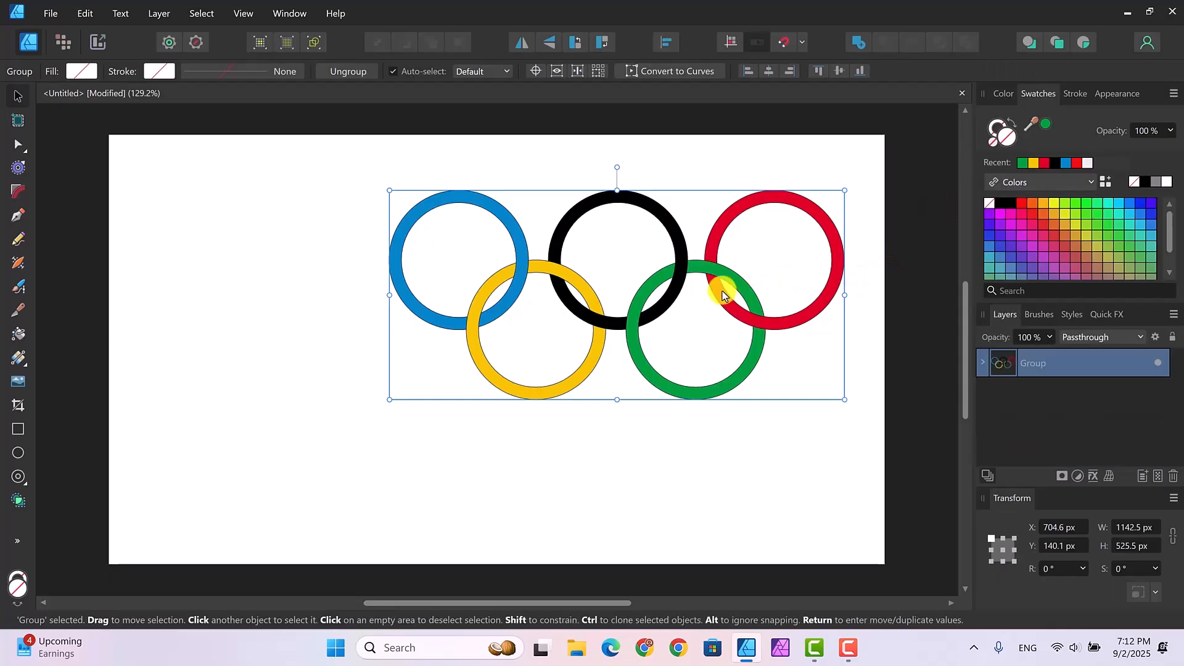
{"action": "left_click_drag", "start_coordinate": [627, 272], "coordinate": [530, 298]}
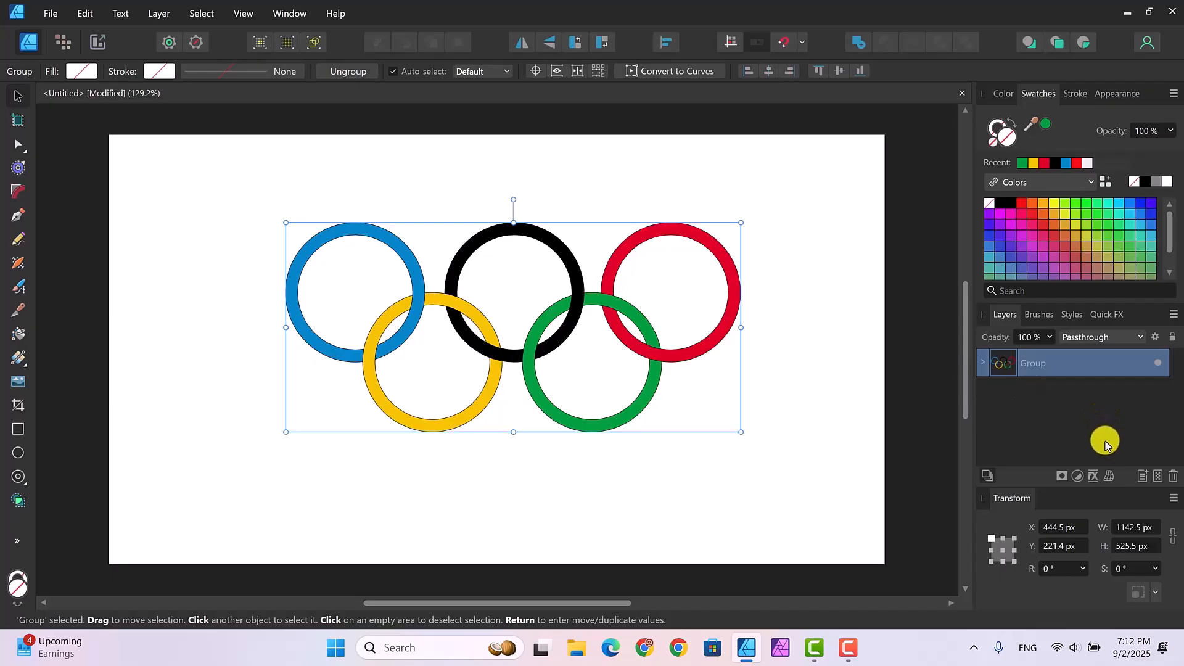
Add an Outer Shadow layer effect to the rings group with an offset of 12.7 px and a radius of 9.1 px
{"action": "left_click", "coordinate": [1092, 477]}
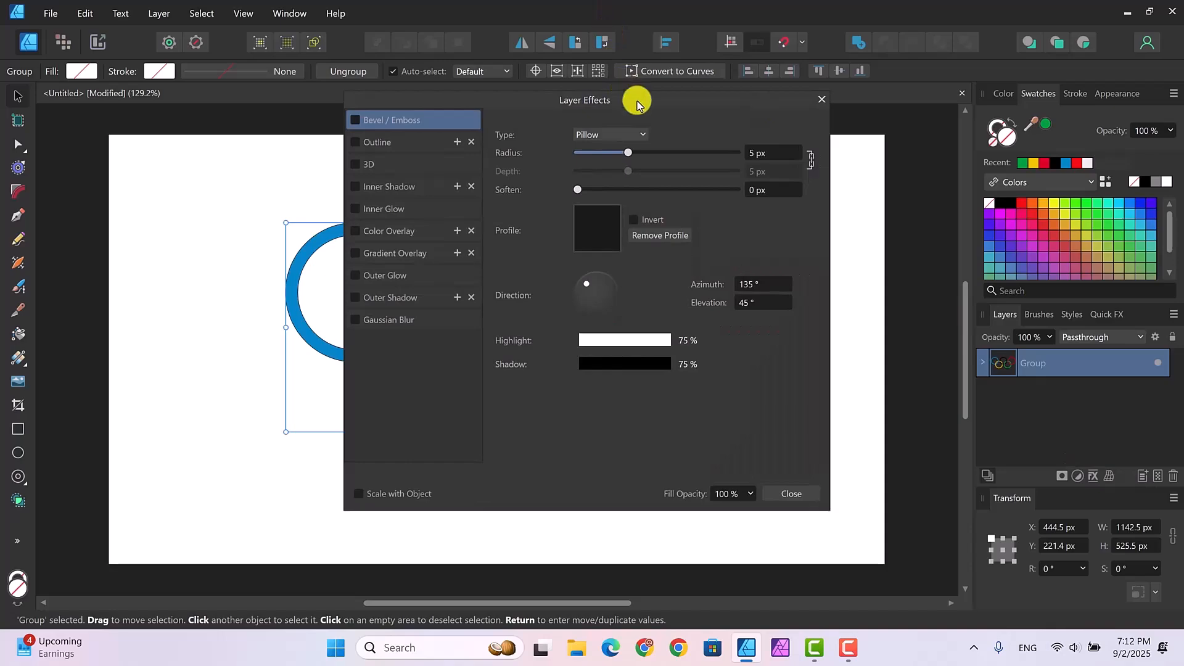
{"action": "left_click_drag", "start_coordinate": [637, 102], "coordinate": [958, 133]}
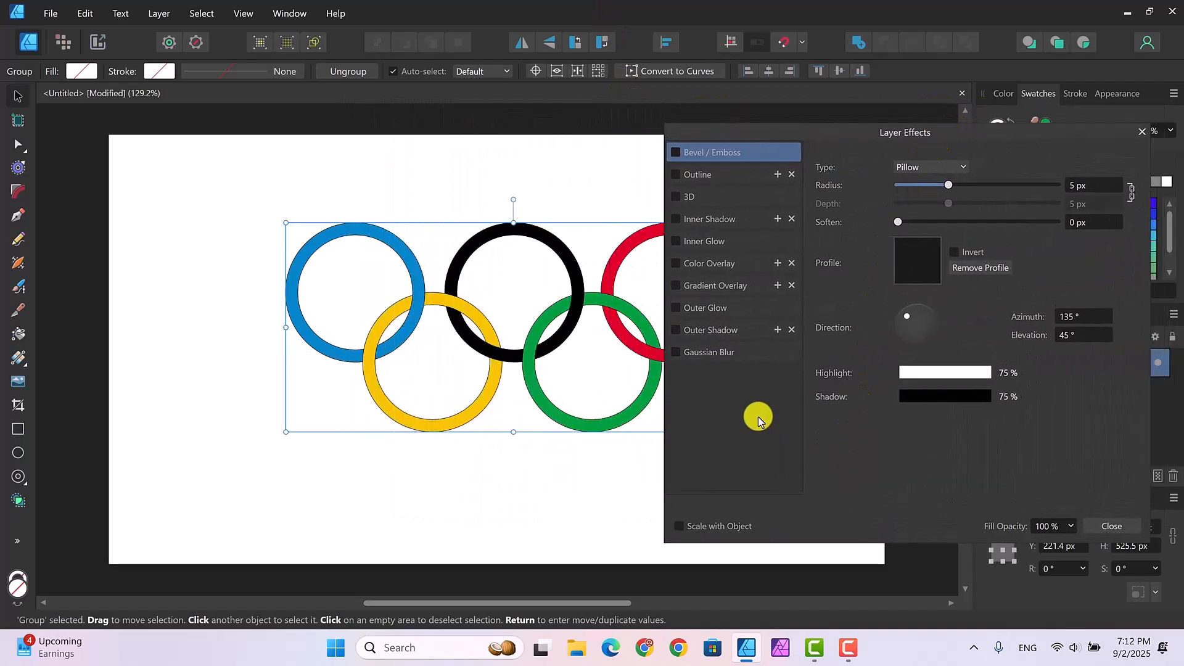
{"action": "left_click", "coordinate": [688, 331]}
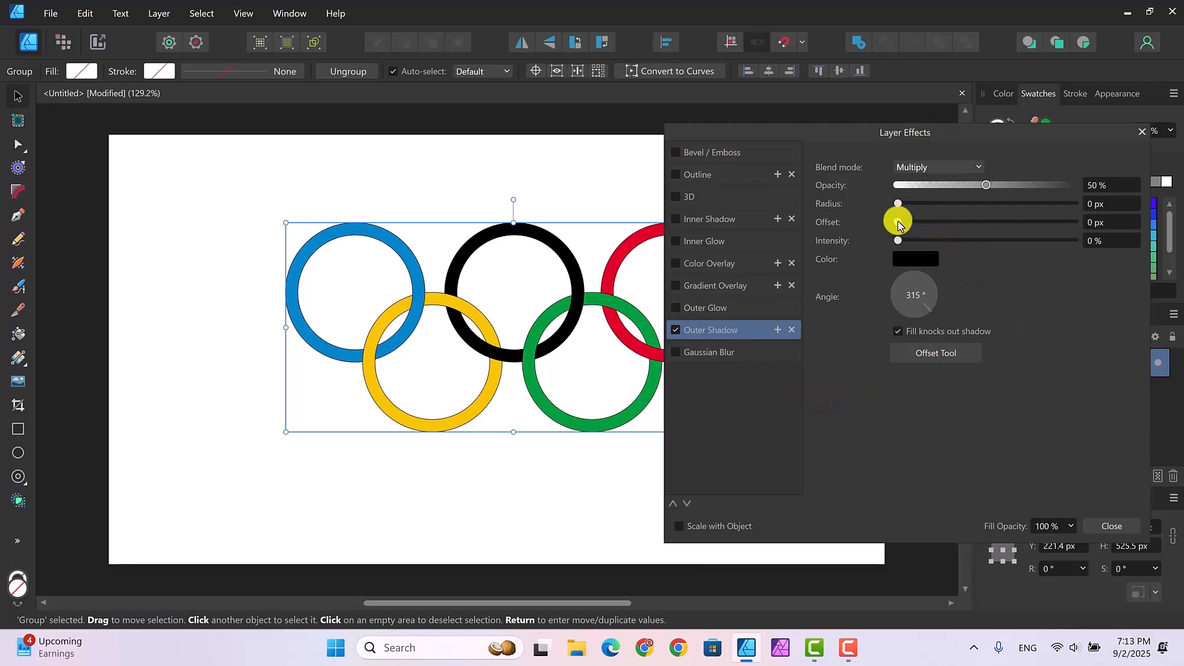
{"action": "left_click_drag", "start_coordinate": [897, 223], "coordinate": [980, 233]}
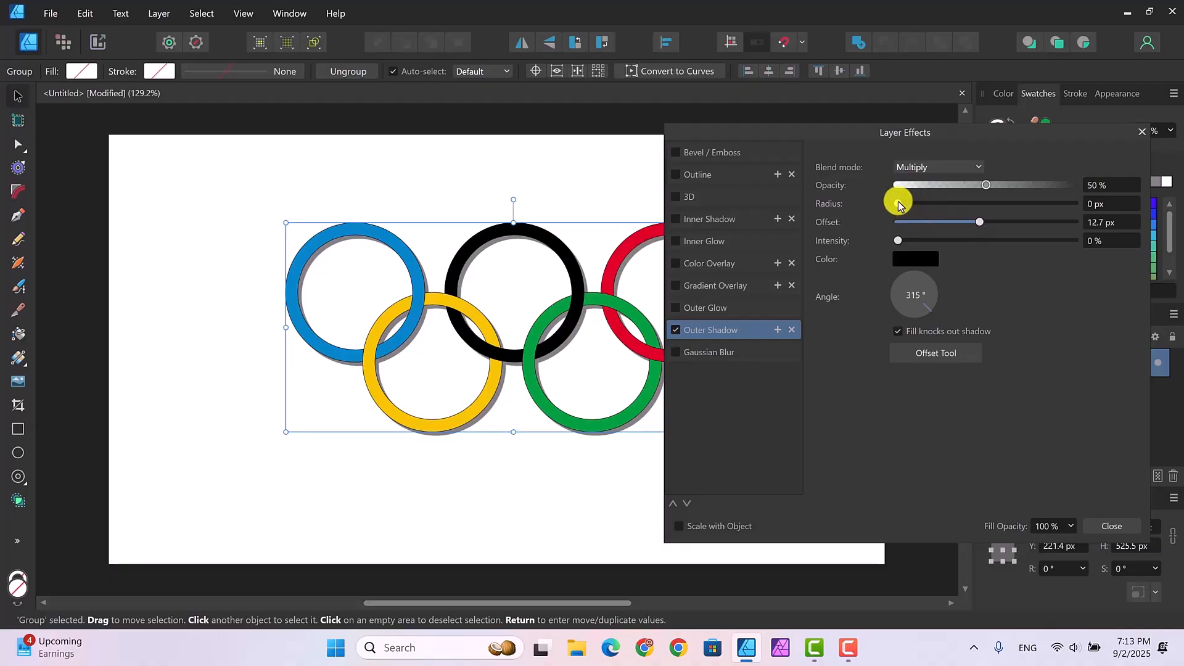
{"action": "left_click_drag", "start_coordinate": [898, 205], "coordinate": [971, 206]}
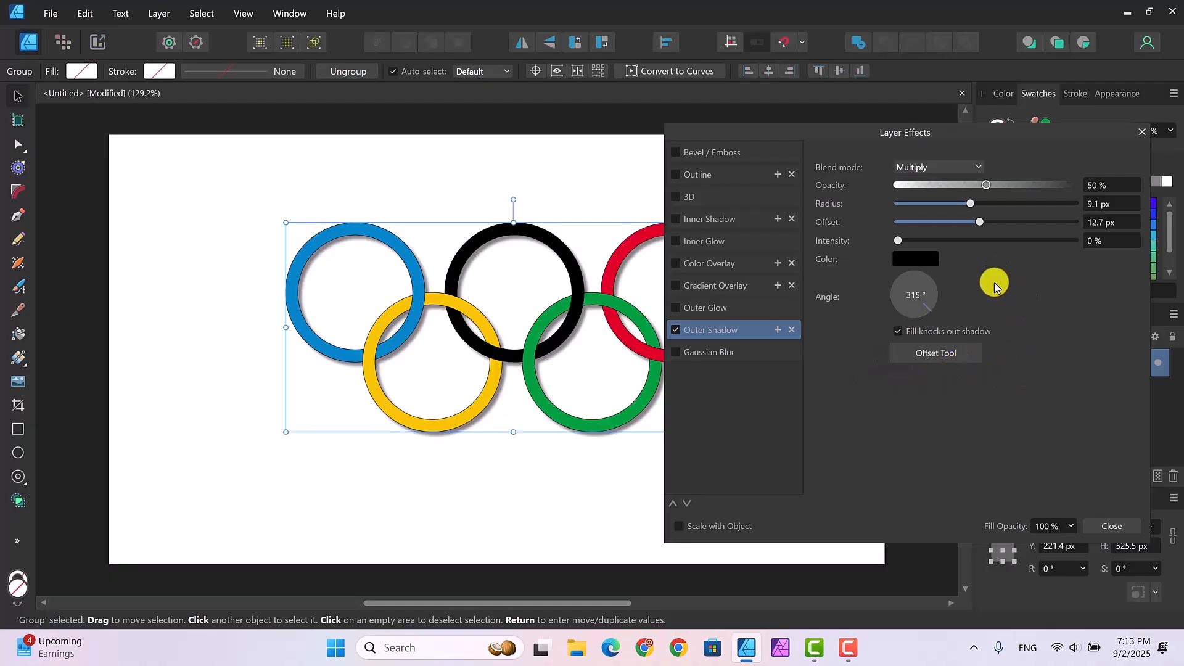
Enable the 3D layer effect on the rings group, close the effects settings and deselect the group
{"action": "left_click", "coordinate": [676, 197]}
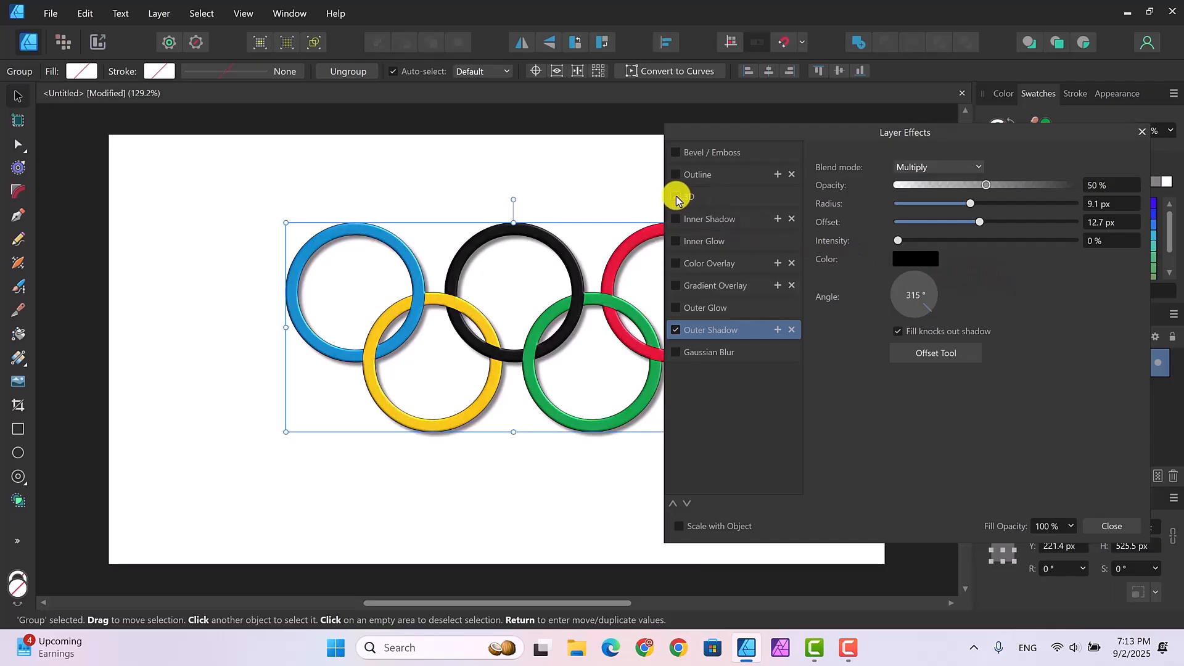
{"action": "left_click", "coordinate": [1109, 529]}
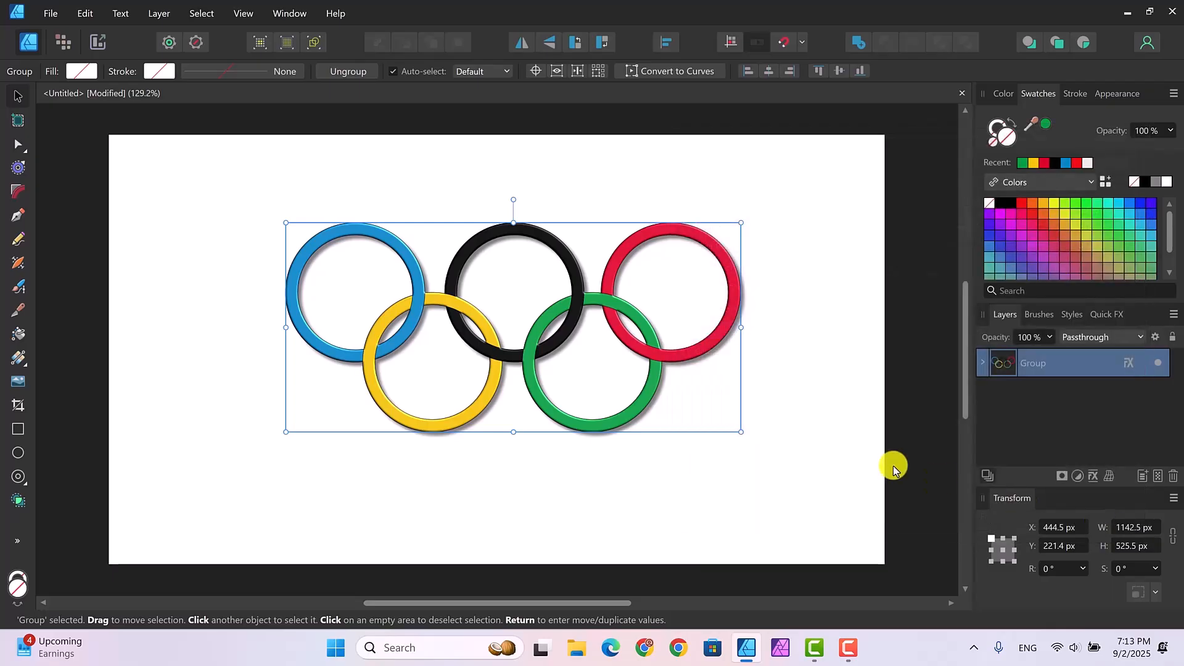
{"action": "left_click", "coordinate": [812, 373]}
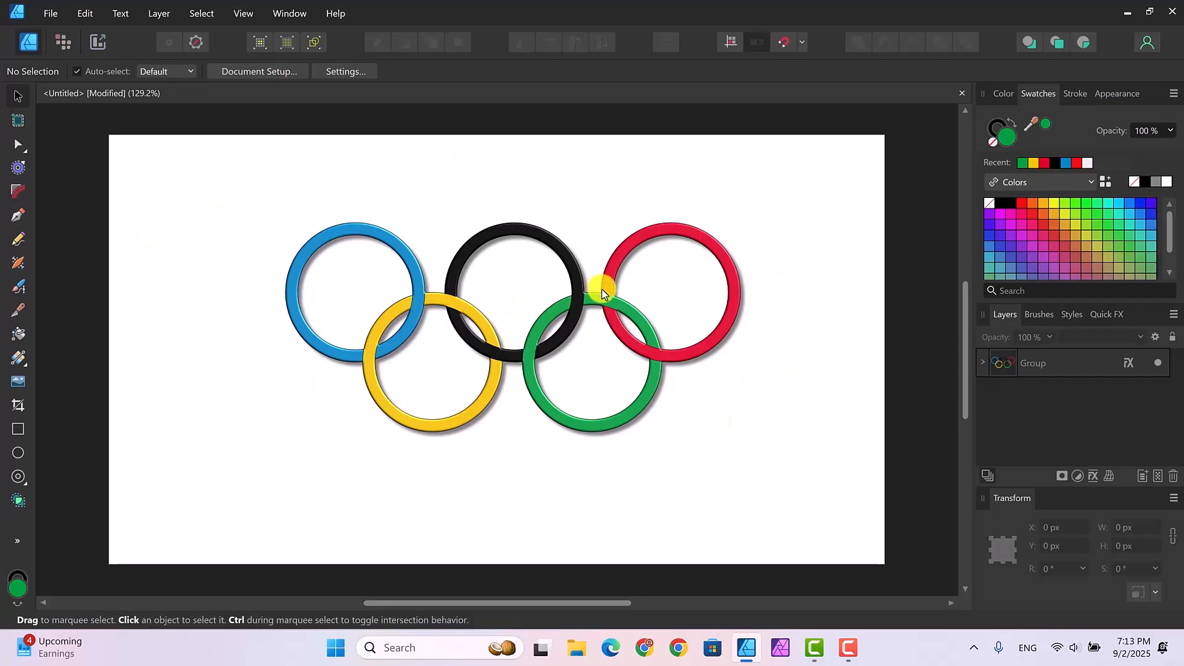
Place the arc milan photo from the page's upper-left corner at full page height, about 1618 × 1078 px
{"action": "left_click", "coordinate": [51, 14]}
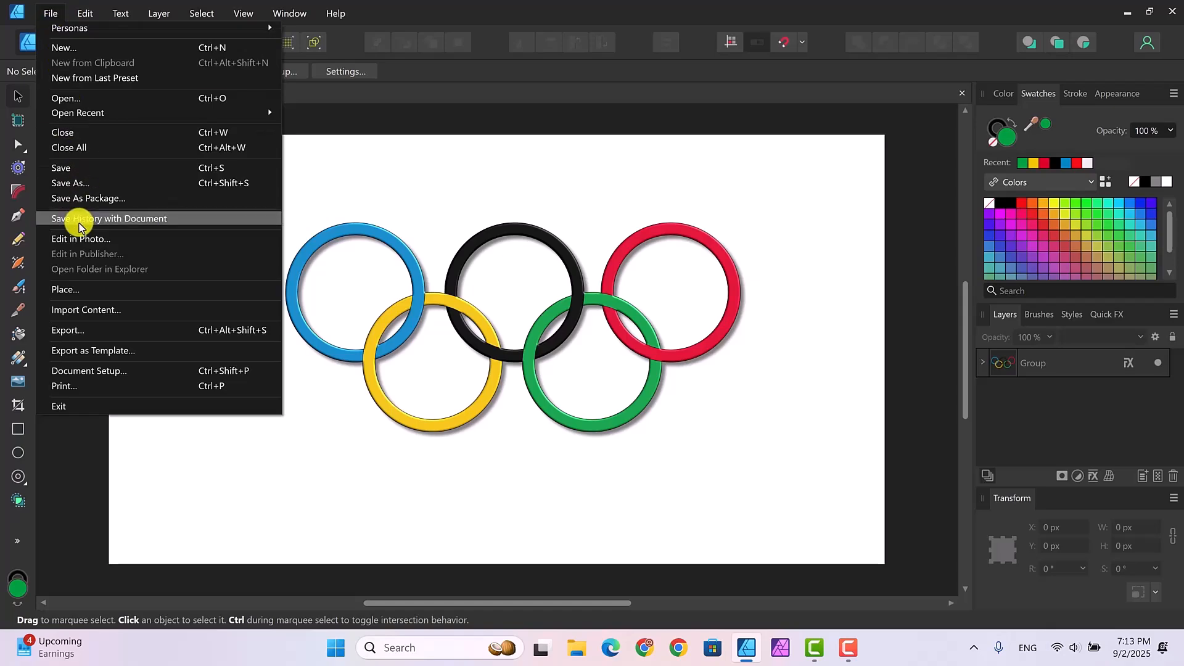
{"action": "left_click", "coordinate": [68, 288]}
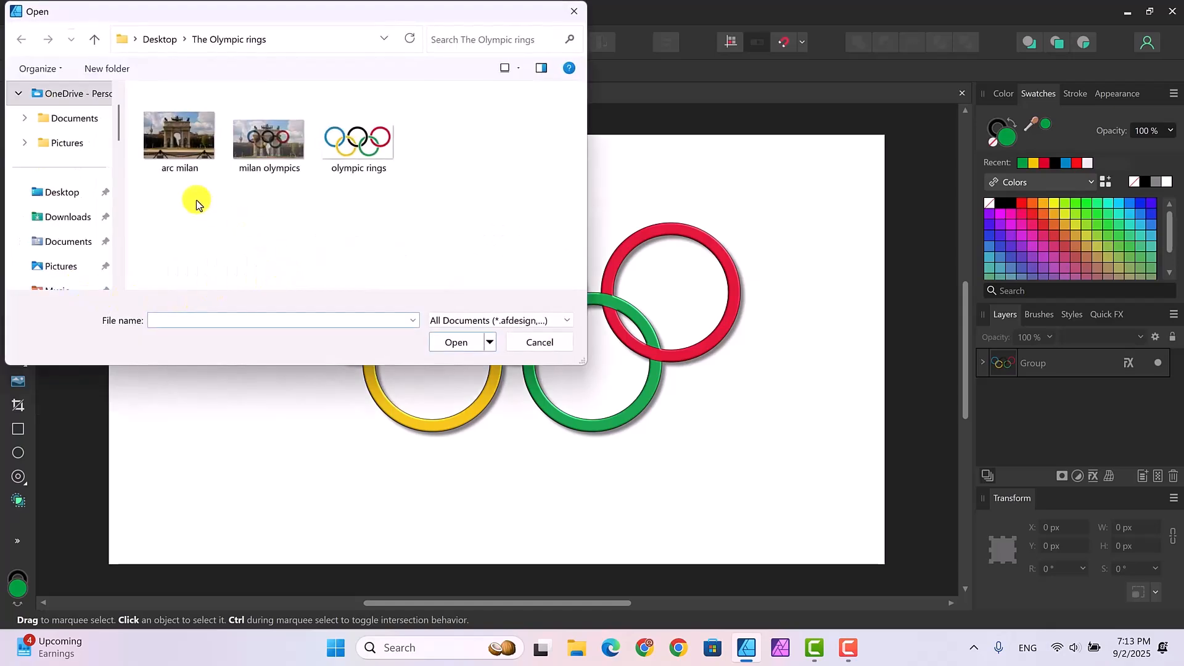
{"action": "left_click", "coordinate": [172, 135]}
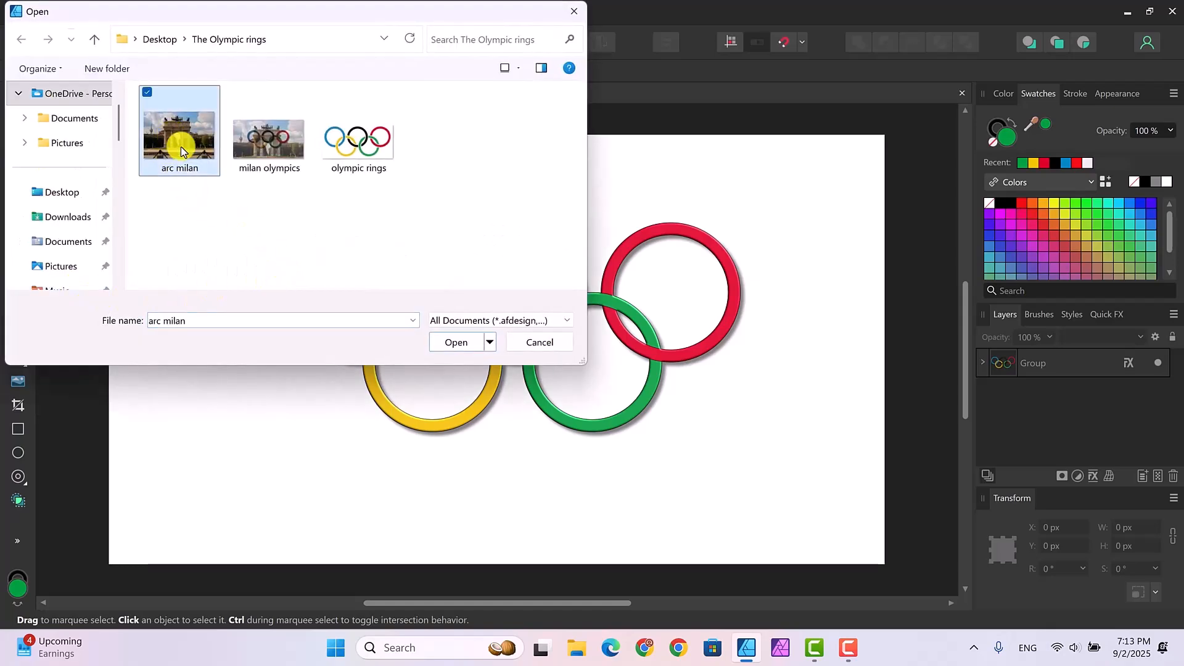
{"action": "left_click", "coordinate": [455, 343]}
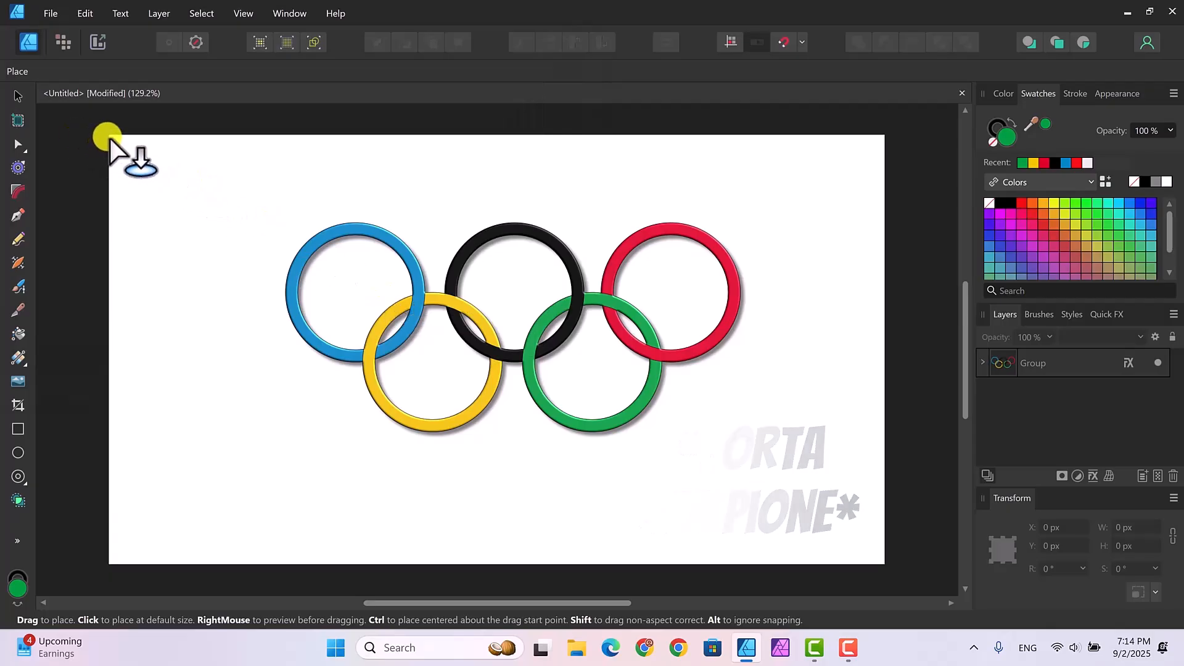
{"action": "left_click_drag", "start_coordinate": [111, 136], "coordinate": [818, 485]}
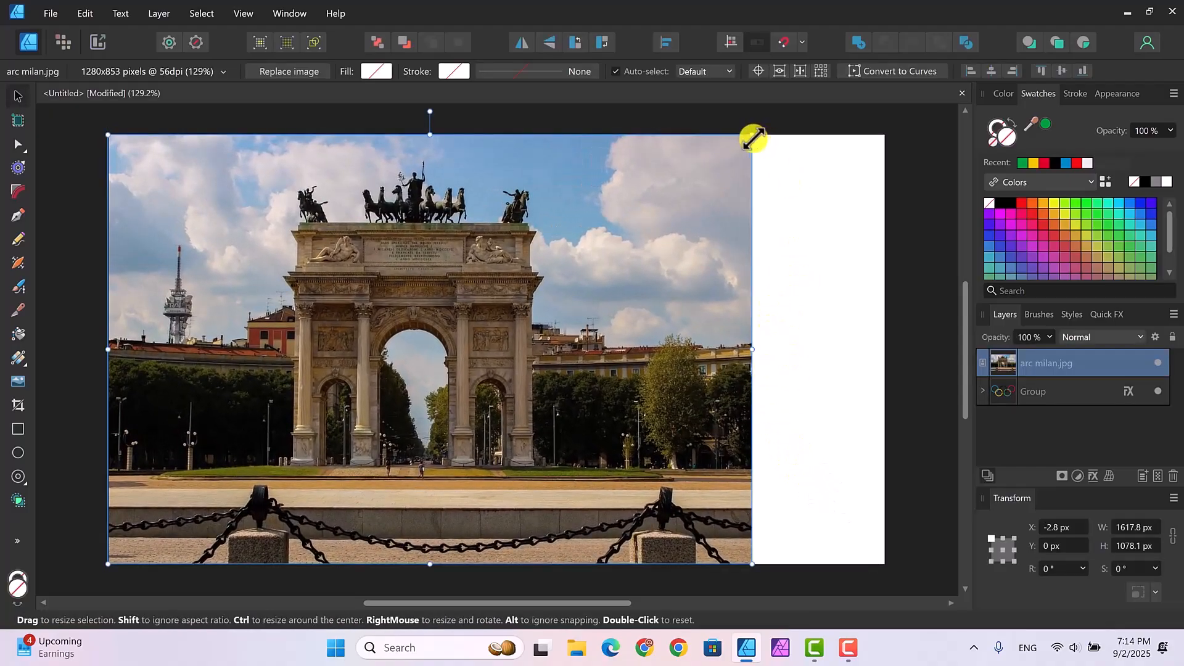
Enlarge the arc milan photo proportionally to about 1963 × 1308 px and move it down until its upper edge meets the page's
{"action": "left_click_drag", "start_coordinate": [751, 135], "coordinate": [840, 121]}
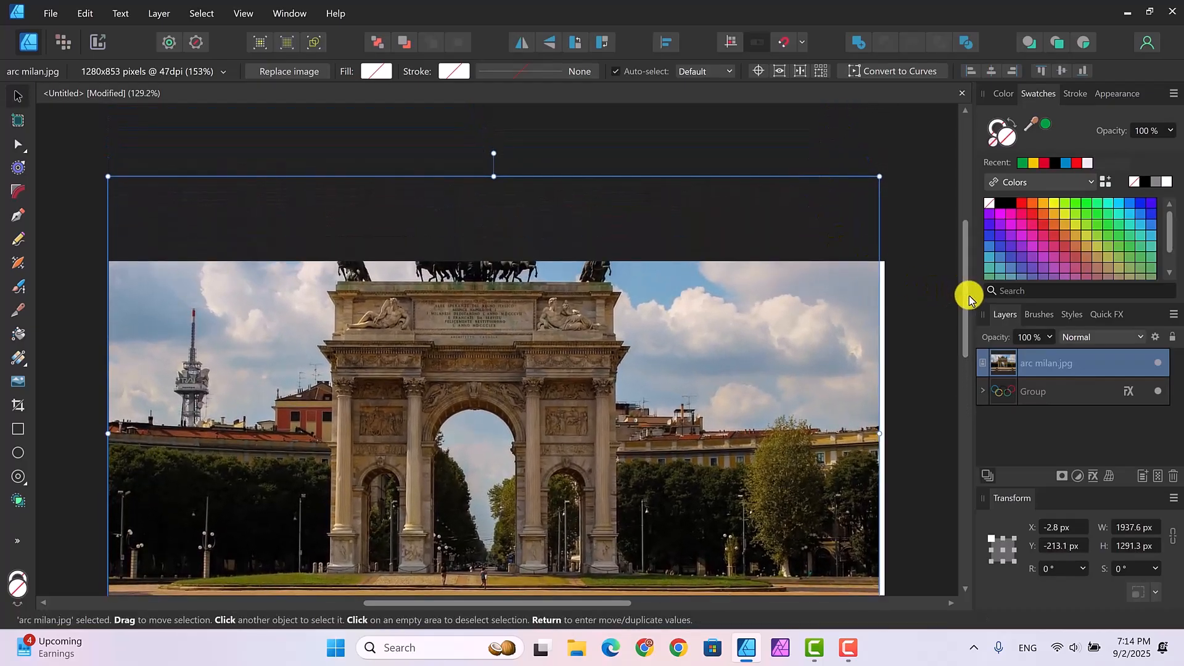
{"action": "left_click_drag", "start_coordinate": [966, 302], "coordinate": [967, 311]}
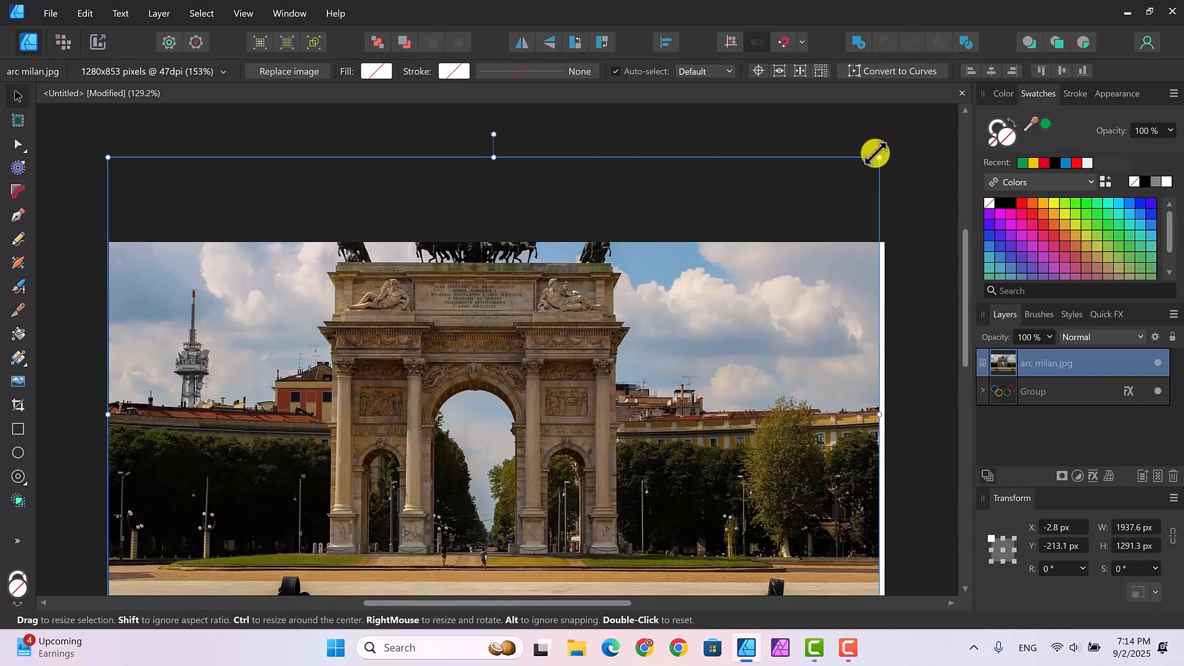
{"action": "left_click_drag", "start_coordinate": [876, 159], "coordinate": [890, 149]}
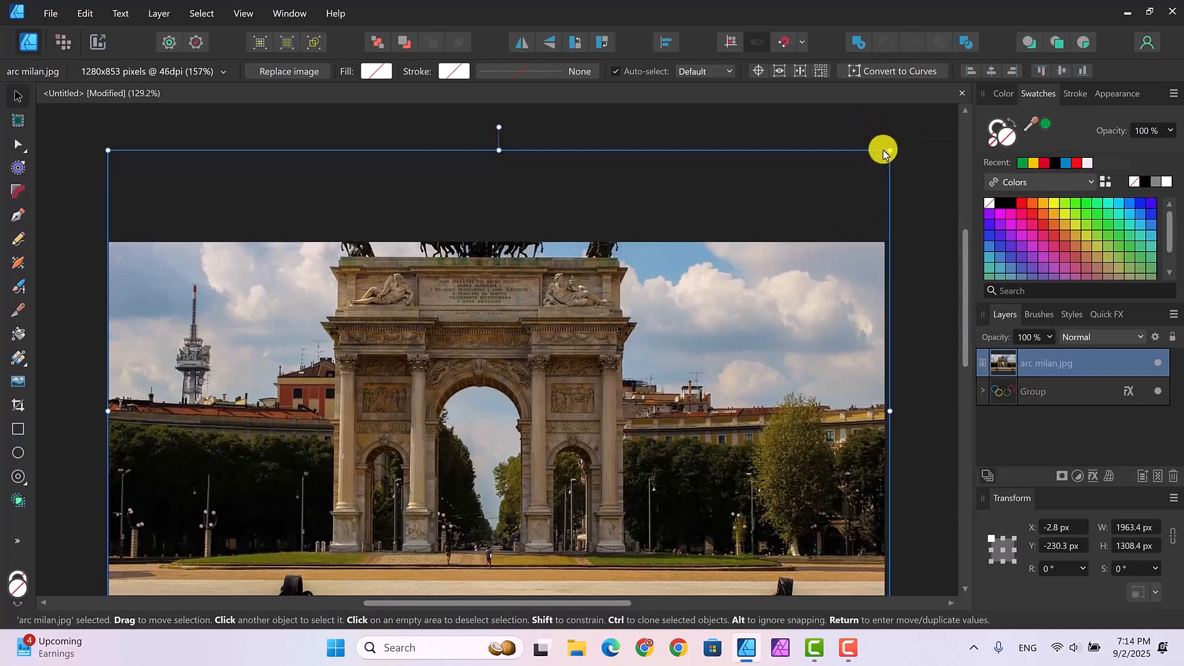
{"action": "left_click_drag", "start_coordinate": [966, 299], "coordinate": [969, 335]}
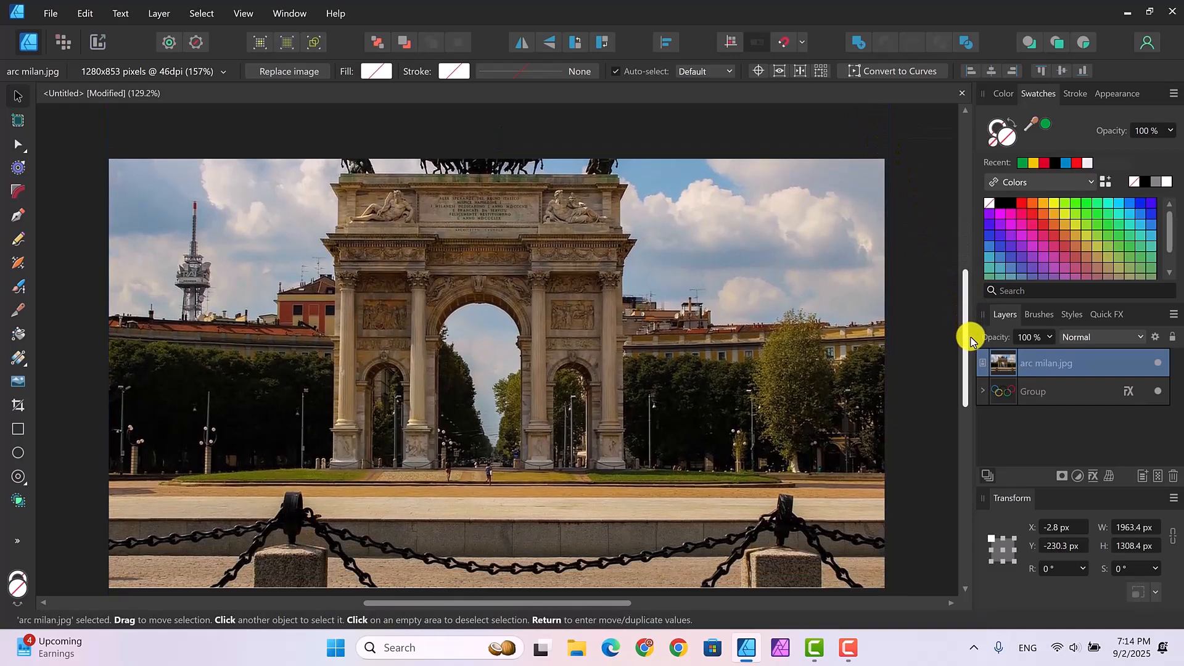
{"action": "left_click_drag", "start_coordinate": [717, 300], "coordinate": [722, 393]}
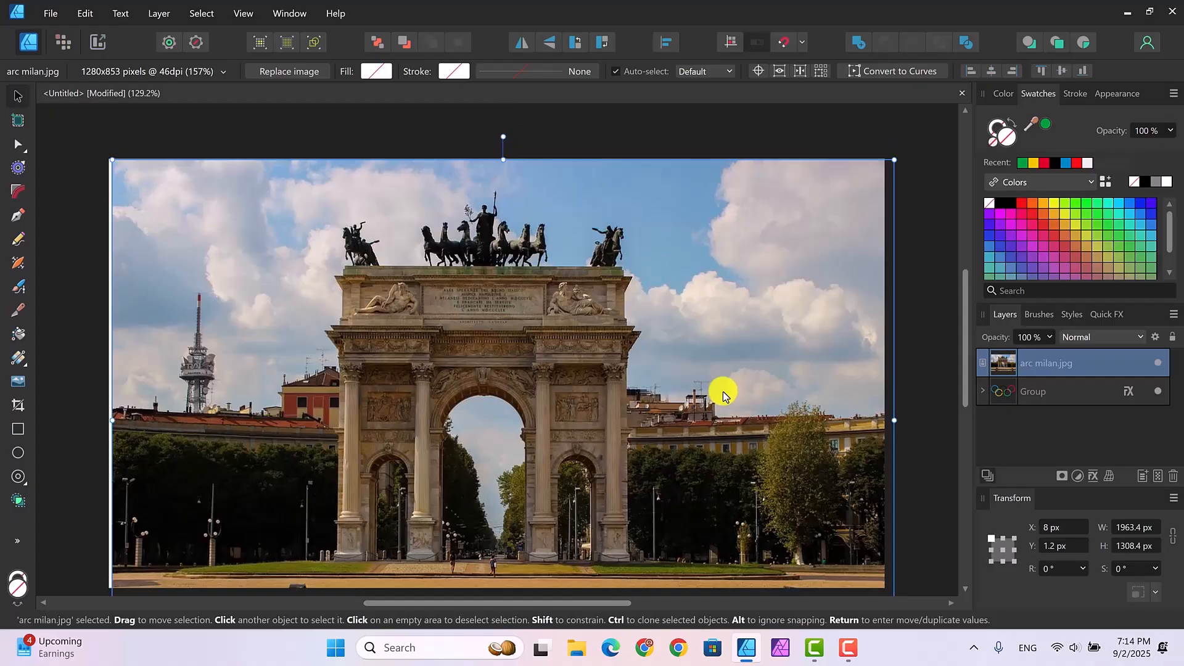
{"action": "left_click_drag", "start_coordinate": [965, 372], "coordinate": [971, 392]}
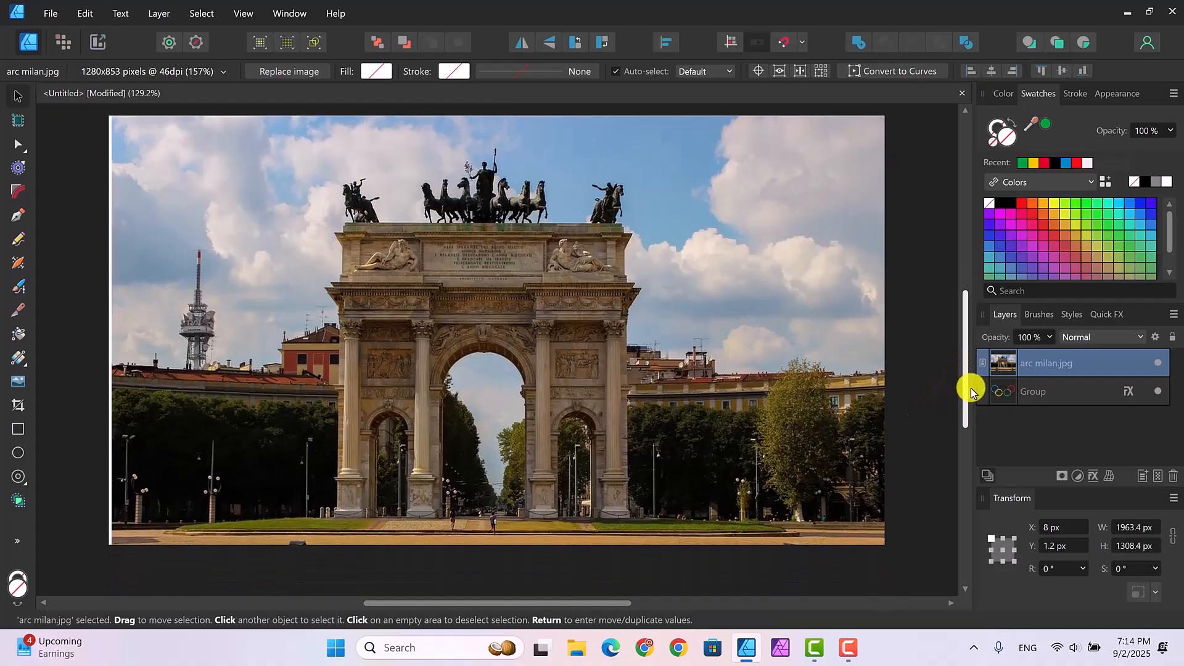
Send the arc milan photo behind the rings group, then stretch it to about 1972 px wide and shift it to cover the page
{"action": "left_click_drag", "start_coordinate": [1052, 358], "coordinate": [1060, 423]}
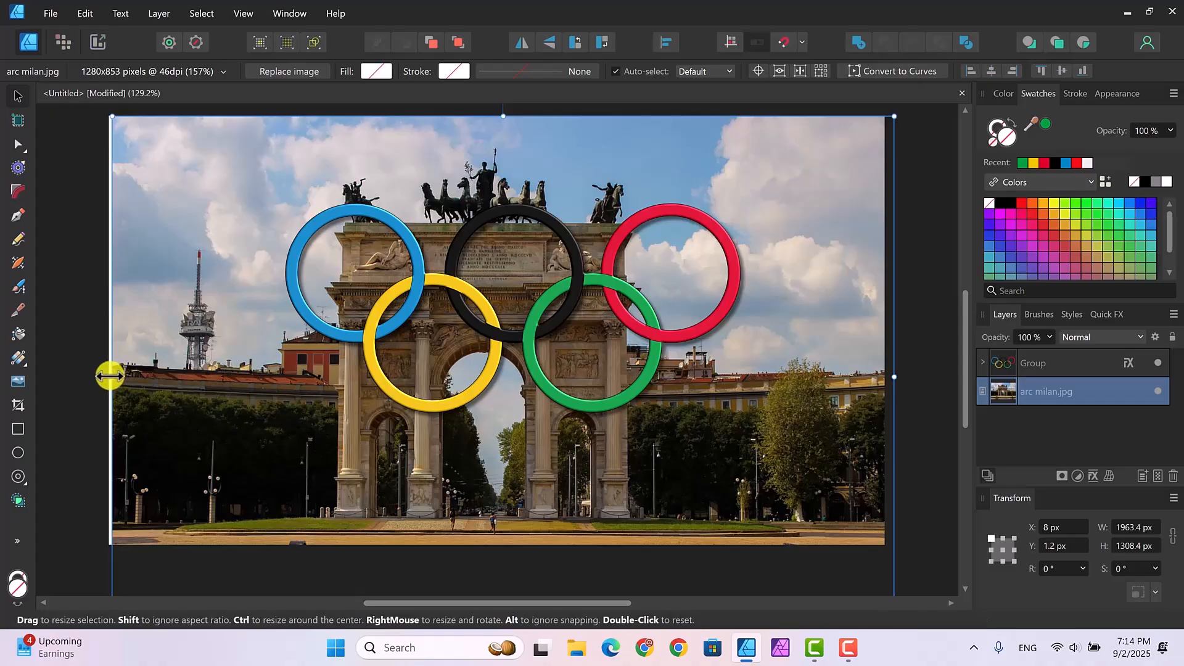
{"action": "left_click_drag", "start_coordinate": [109, 376], "coordinate": [106, 381]}
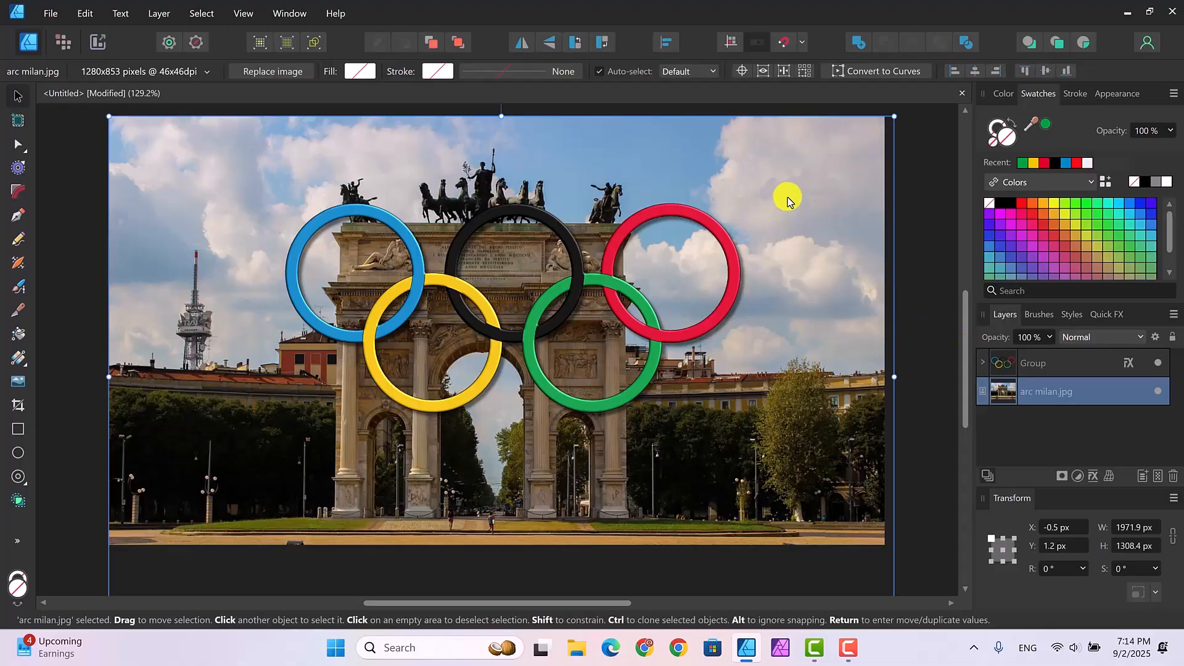
{"action": "mouse_move", "coordinate": [786, 199]}
{"action": "left_mouse_down"}
{"action": "mouse_move", "coordinate": [798, 197]}
{"action": "mouse_move", "coordinate": [781, 193]}
{"action": "left_mouse_up"}
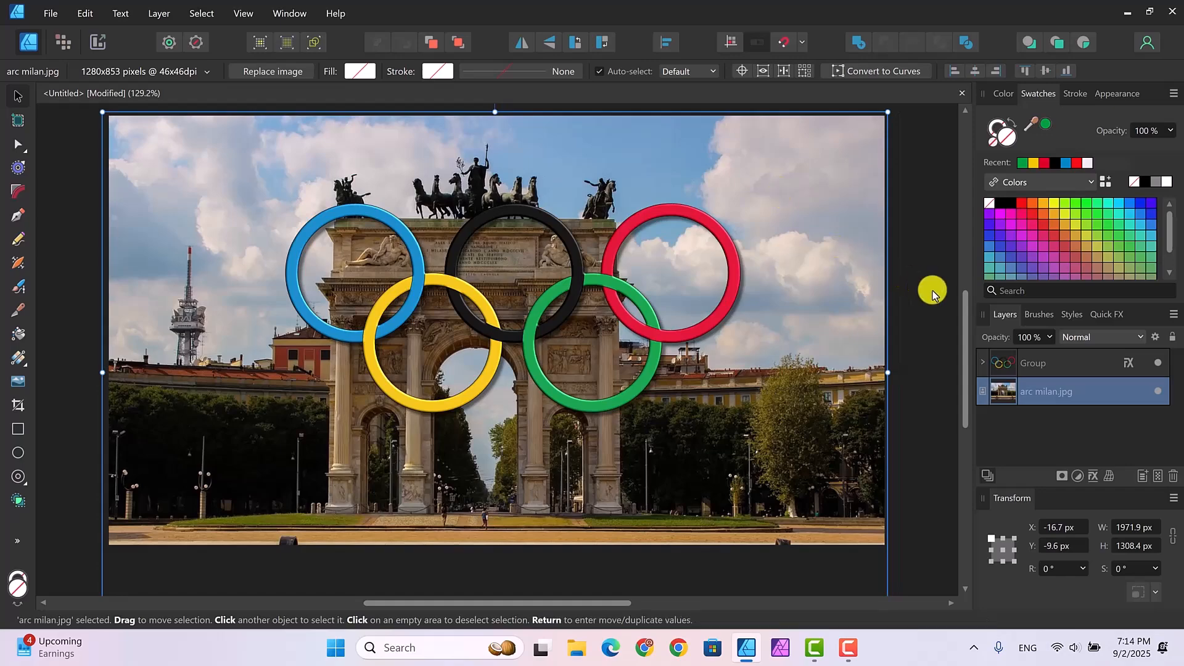
Move the rings group down and left over the arch, to about X 336 px, Y 268 px, and deselect it
{"action": "left_click", "coordinate": [1061, 362]}
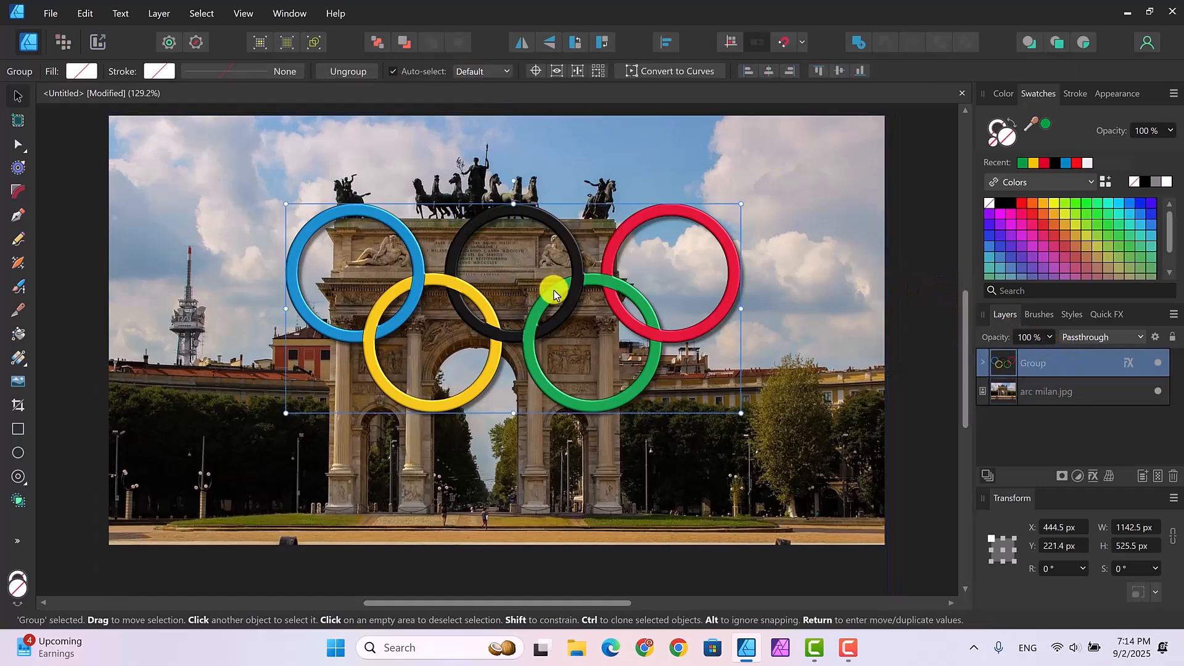
{"action": "left_click_drag", "start_coordinate": [552, 294], "coordinate": [510, 308]}
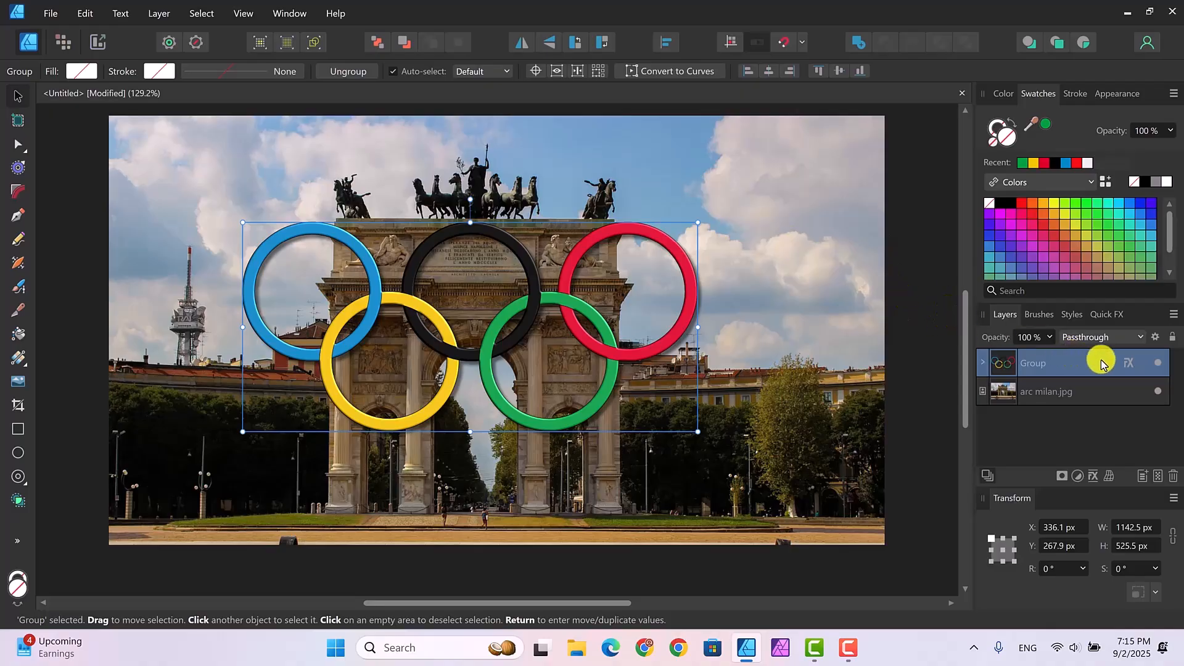
{"action": "left_click", "coordinate": [1139, 339]}
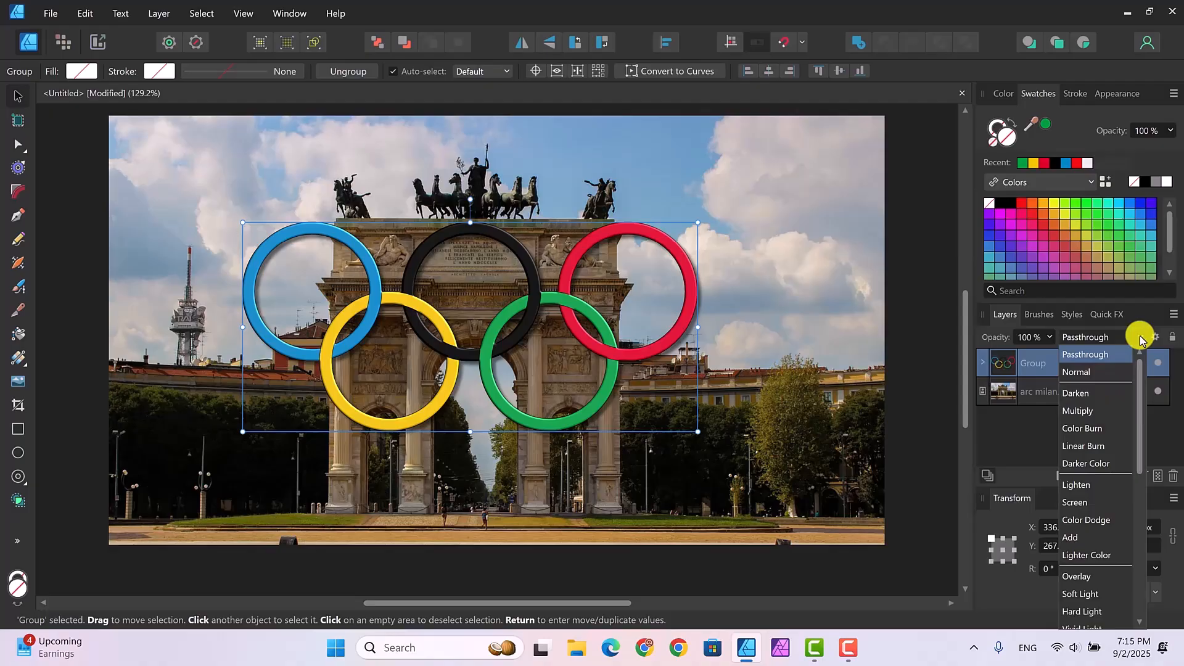
{"action": "left_click", "coordinate": [946, 336]}
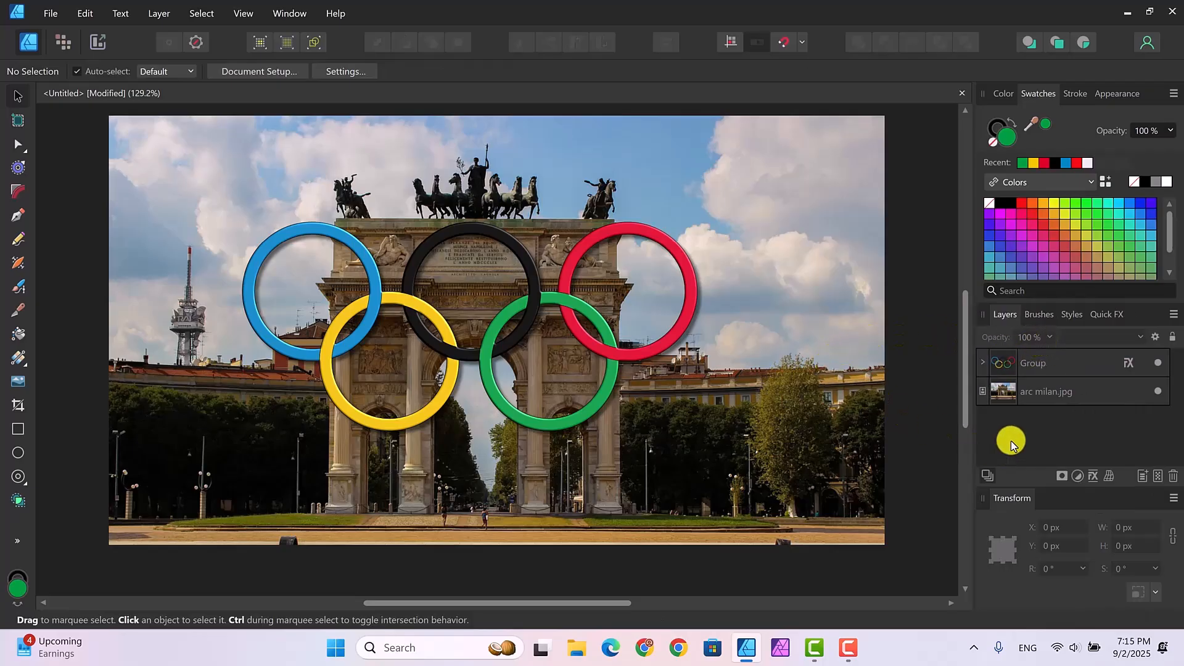
Lower the arc milan photo's layer opacity to 80 % and deselect it
{"action": "left_click", "coordinate": [1078, 388]}
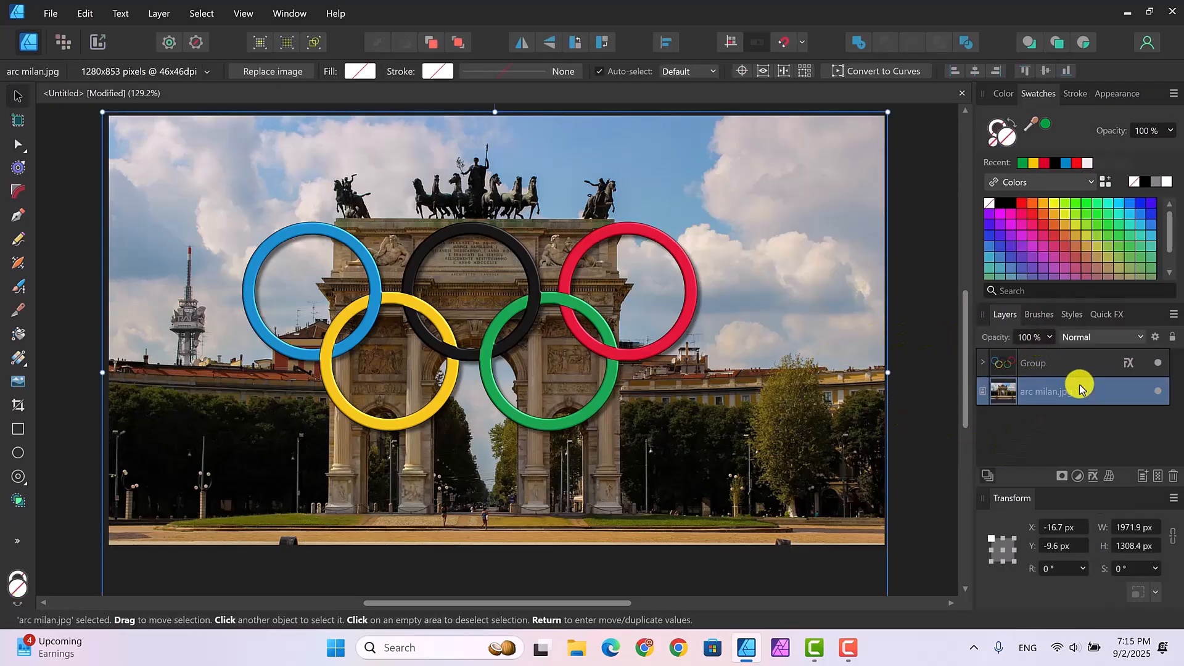
{"action": "left_click", "coordinate": [1050, 338]}
{"action": "mouse_move", "coordinate": [1049, 355]}
{"action": "left_mouse_down"}
{"action": "mouse_move", "coordinate": [1019, 356]}
{"action": "mouse_move", "coordinate": [1029, 365]}
{"action": "left_mouse_up"}
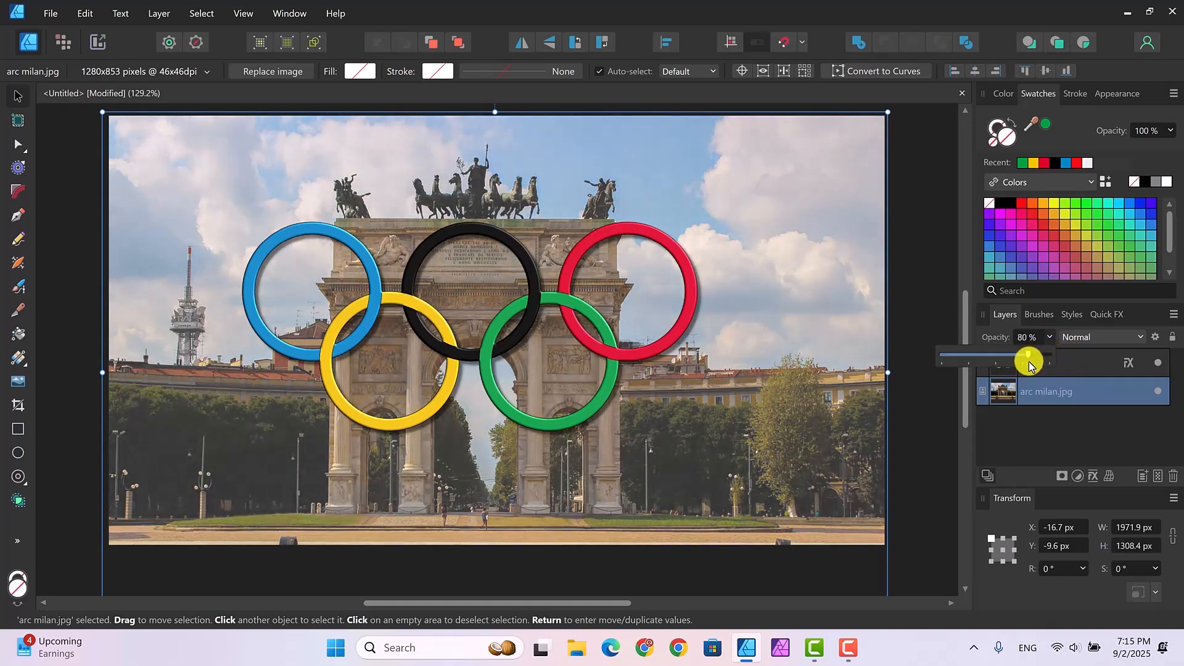
{"action": "left_click", "coordinate": [917, 287]}
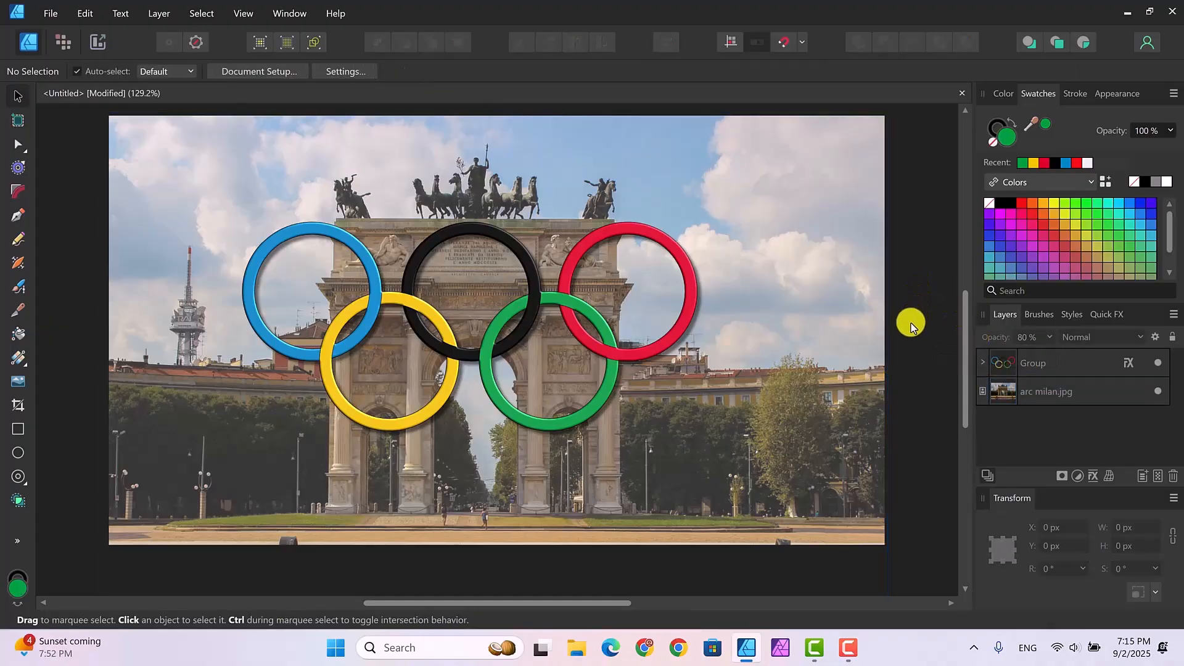
Set the rings group's blend mode to Linear Burn and deselect the group
{"action": "left_click", "coordinate": [1066, 363]}
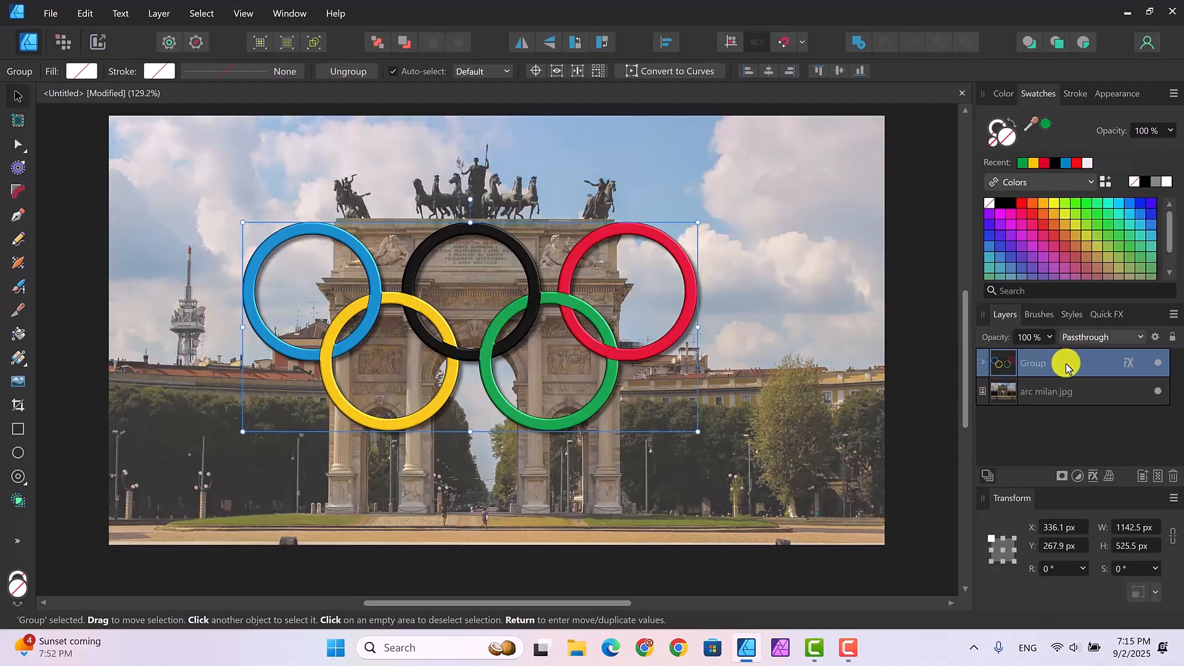
{"action": "left_click", "coordinate": [1140, 337]}
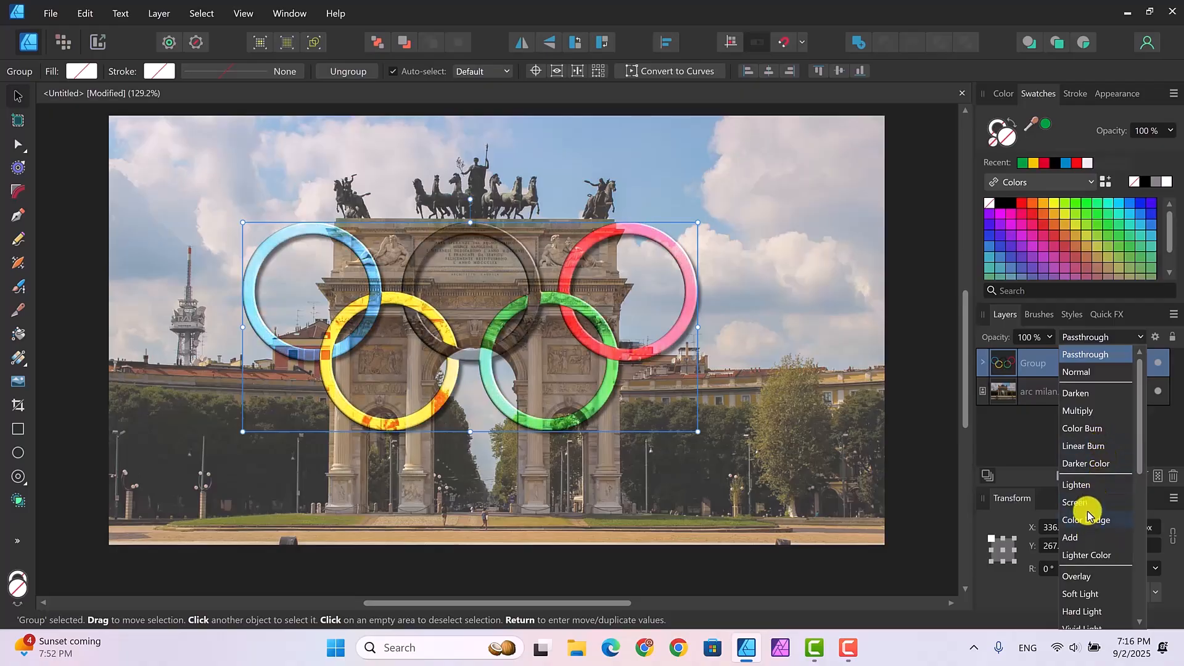
{"action": "left_click", "coordinate": [1073, 448]}
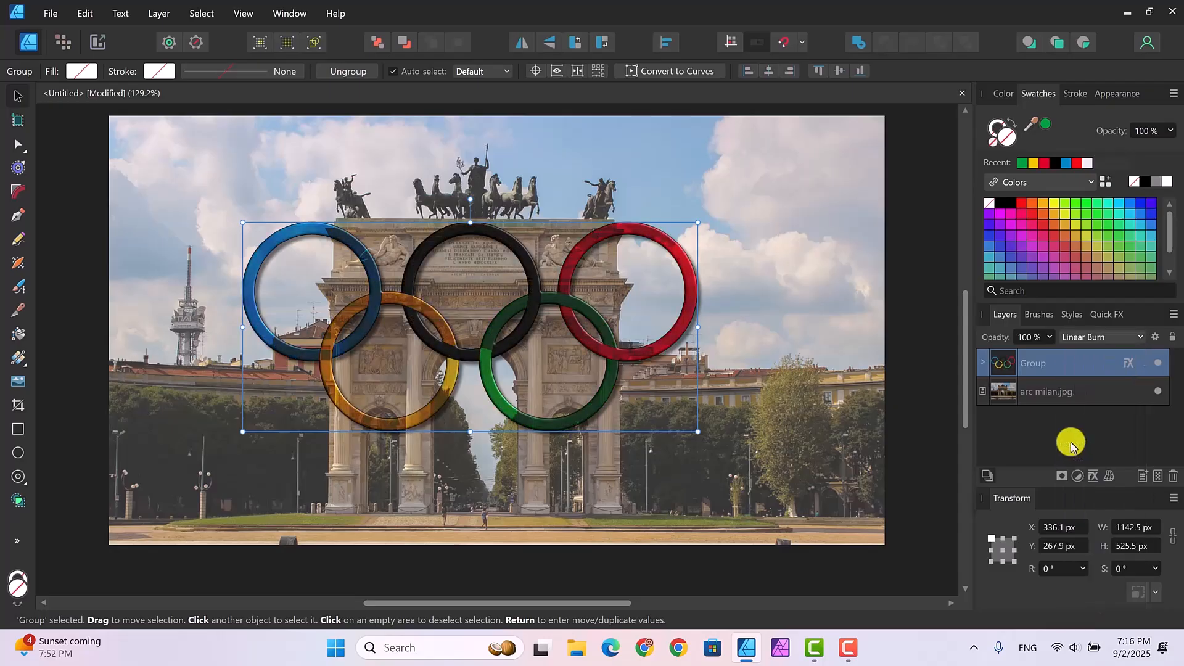
{"action": "left_click", "coordinate": [906, 223]}
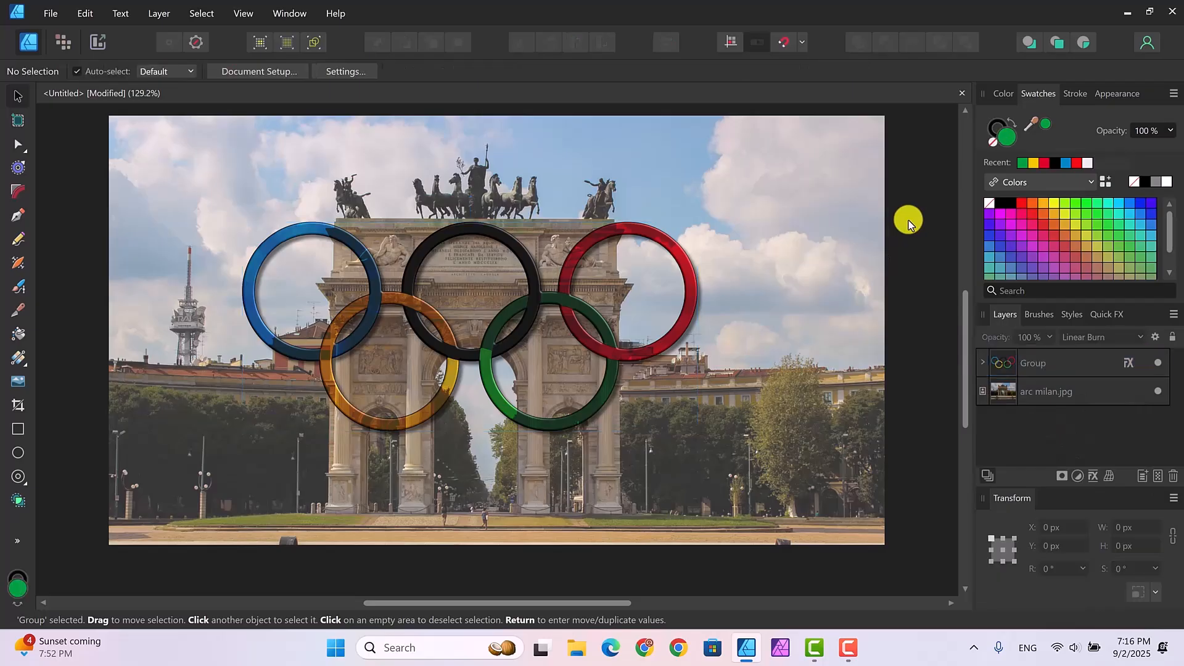